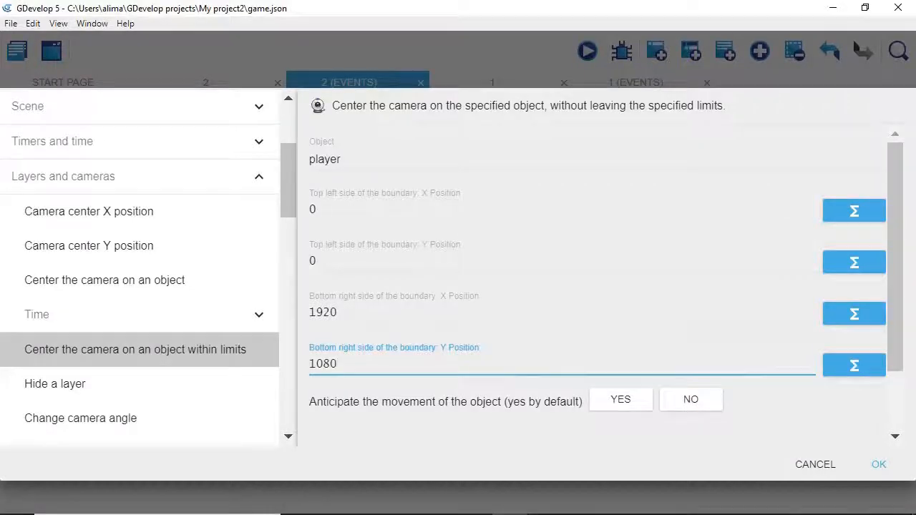
# Add the action that centers the camera on player within the limits 0;0 to 1920;1080.
pyautogui.scroll(-2, 842, 434)
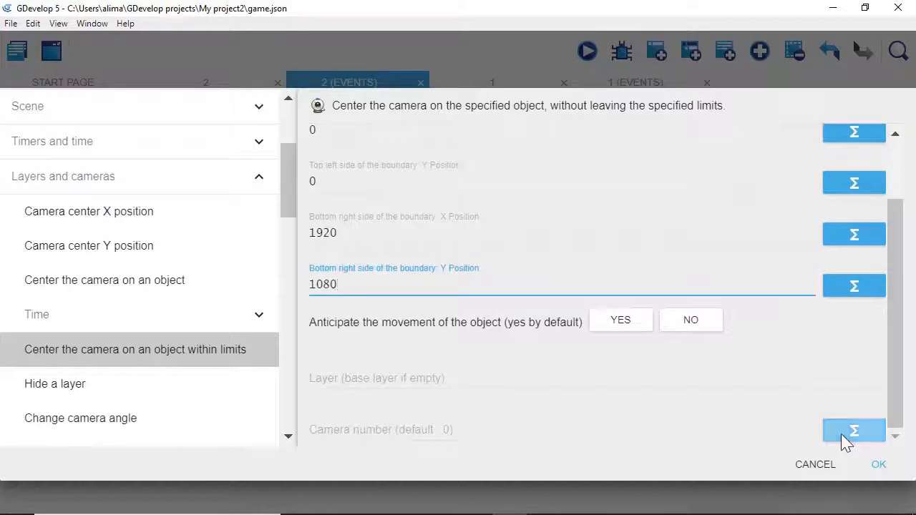
pyautogui.click(877, 465)
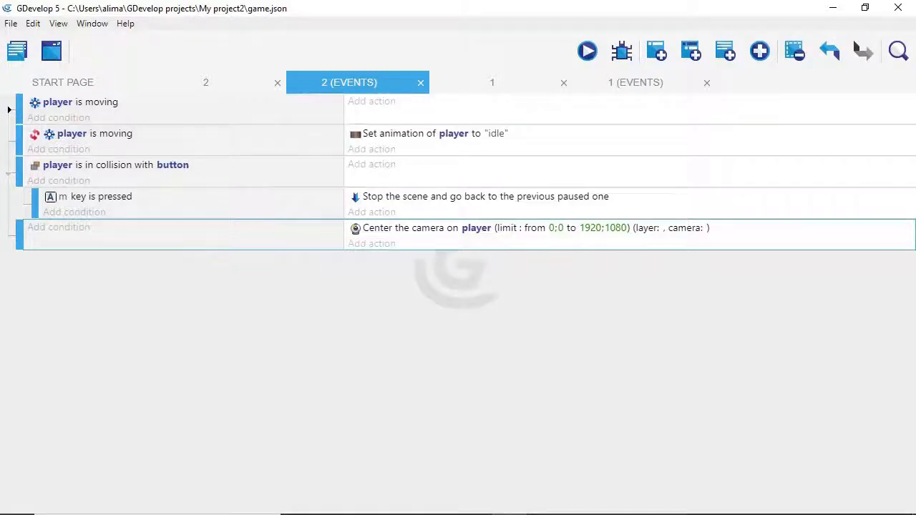
# Preview the scene and walk the player back and forth through the ship's rooms to test the camera limits, ending with the preview closed.
pyautogui.click(585, 50)
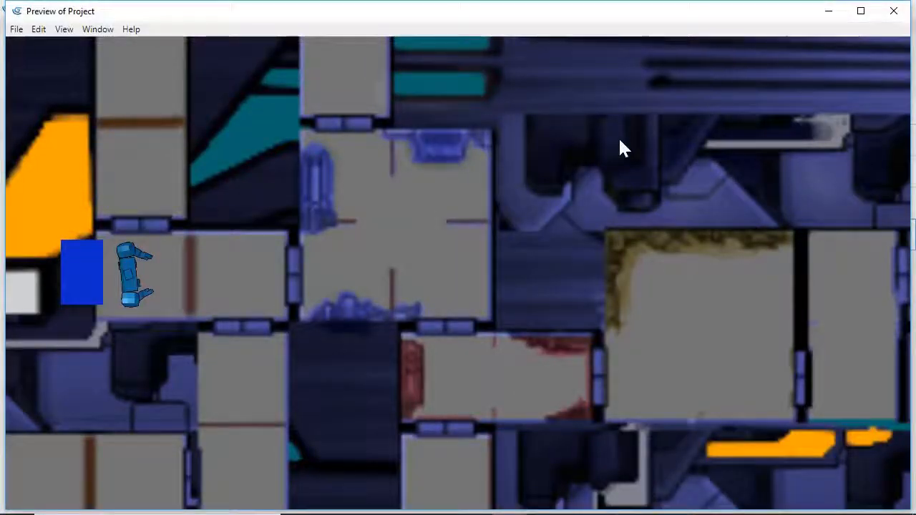
pyautogui.press('Right')
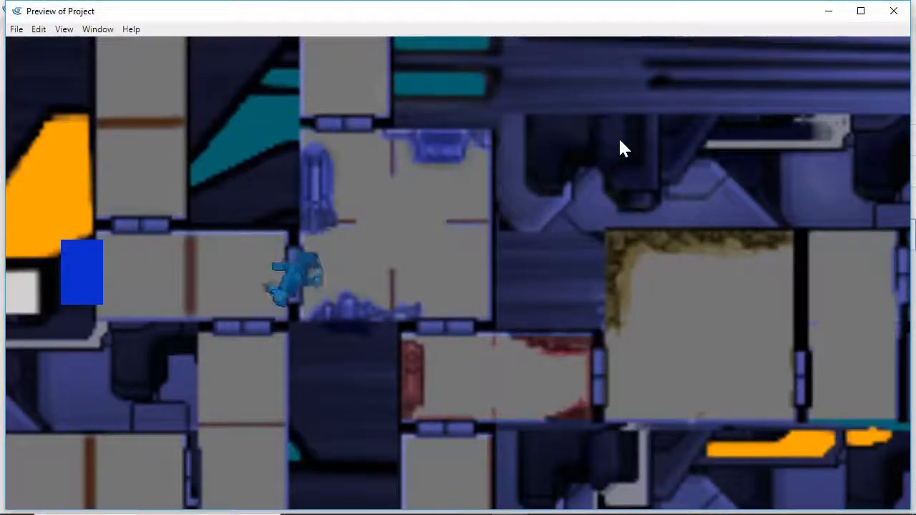
pyautogui.press('Down')
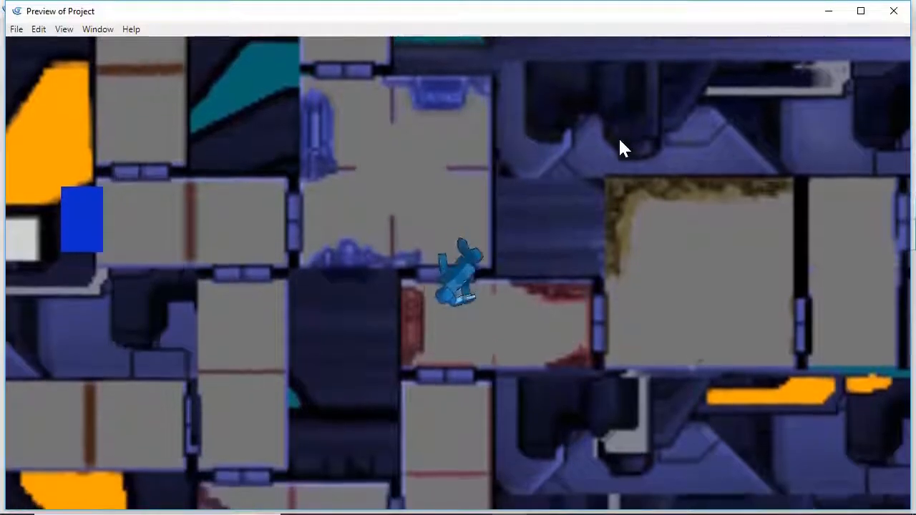
pyautogui.press('Right')
pyautogui.press('Right')
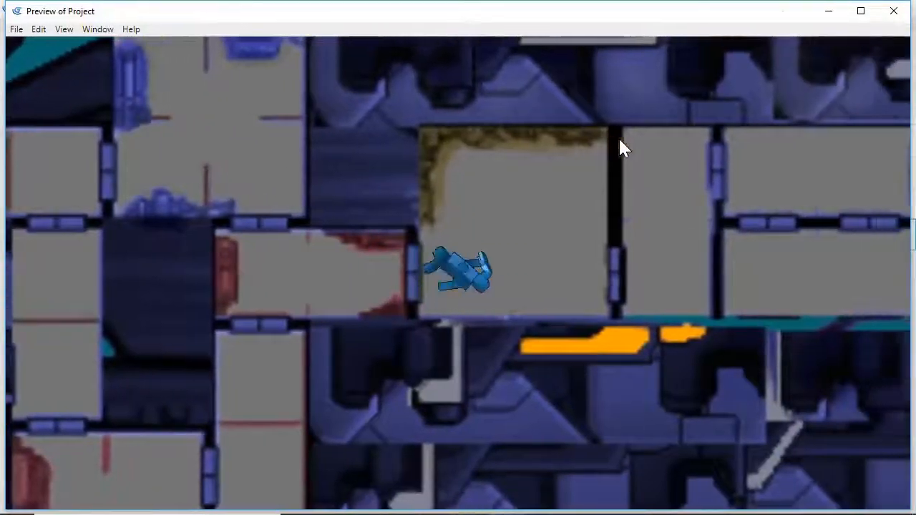
pyautogui.press('Right')
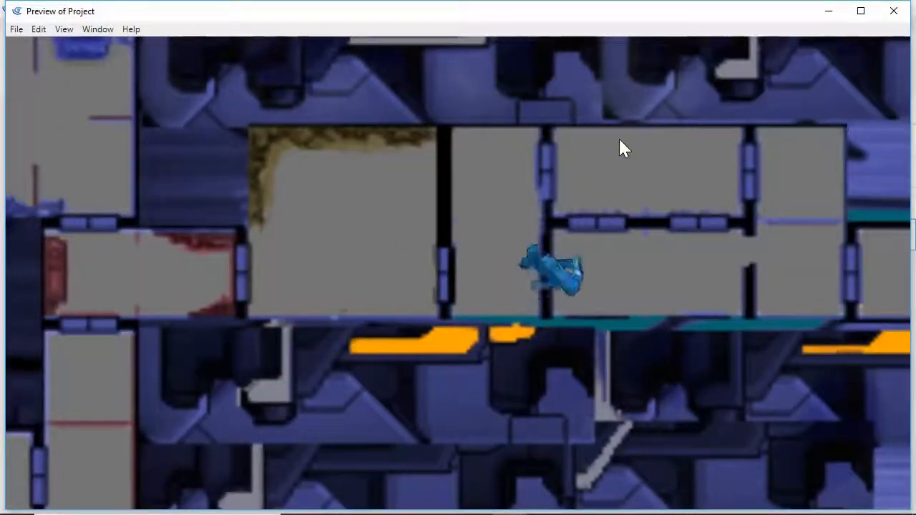
pyautogui.press('Right')
pyautogui.press('Up')
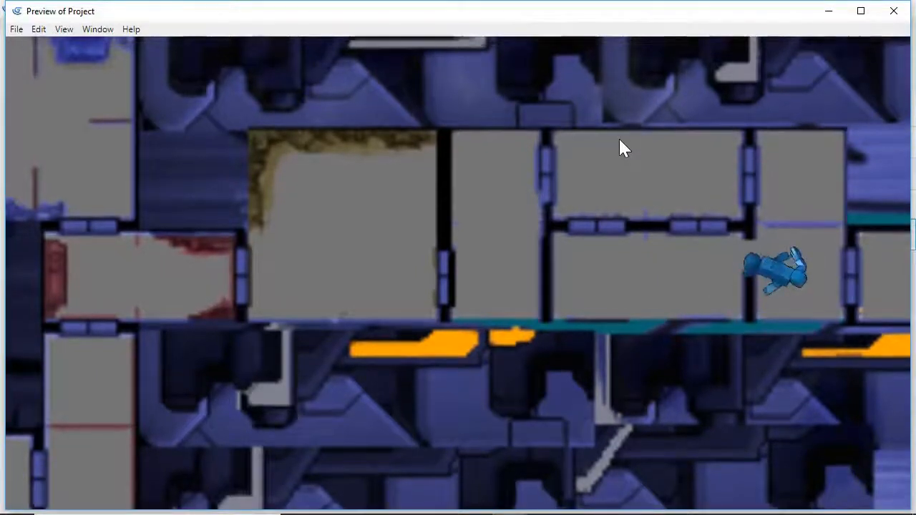
pyautogui.press('Left')
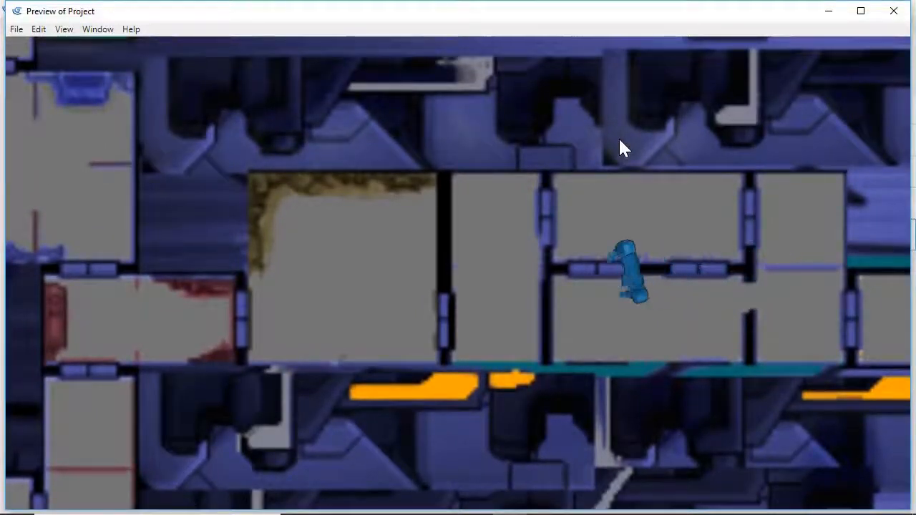
pyautogui.press('Left')
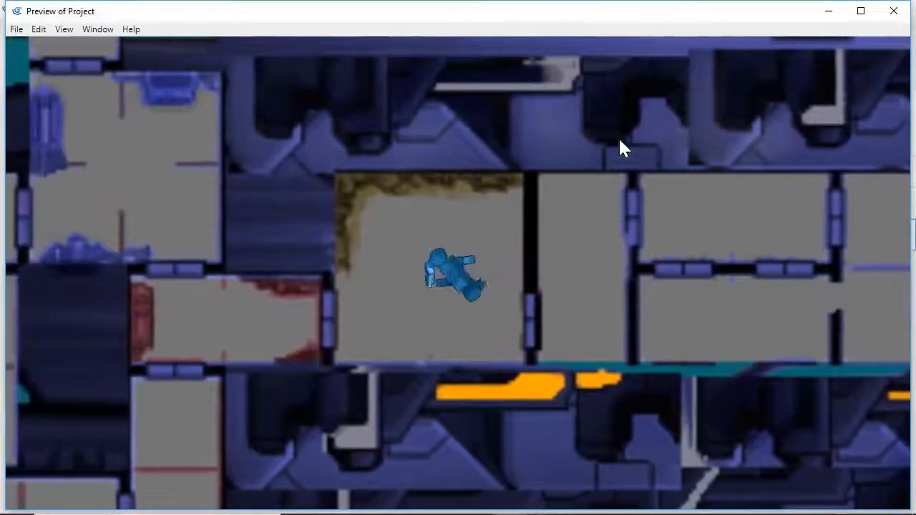
pyautogui.press('Left')
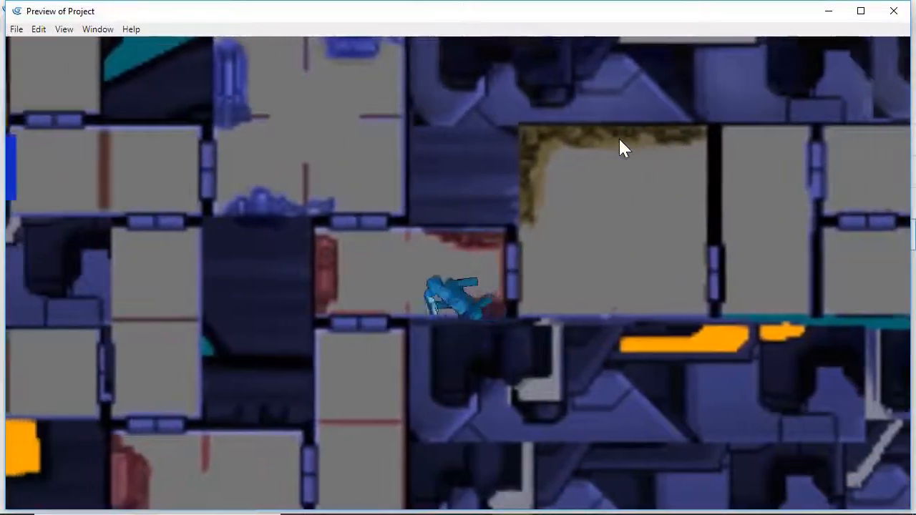
pyautogui.press('Left')
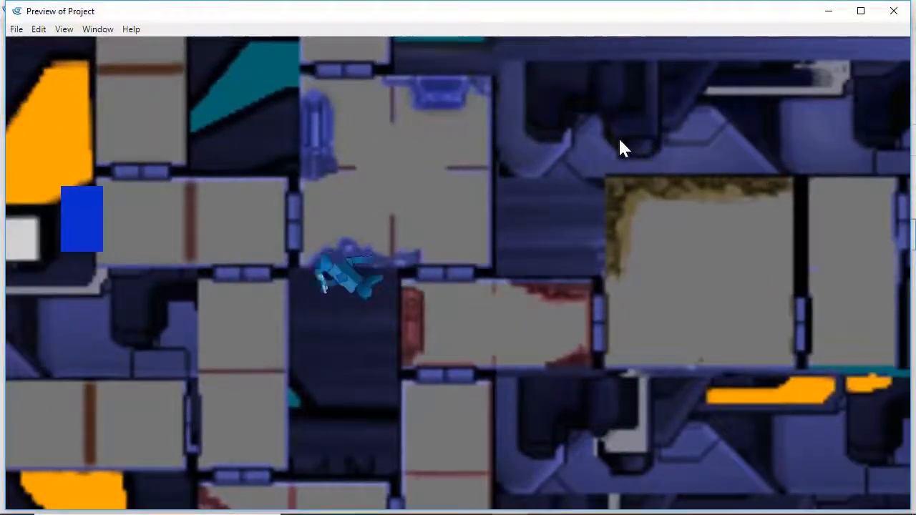
pyautogui.press('Right')
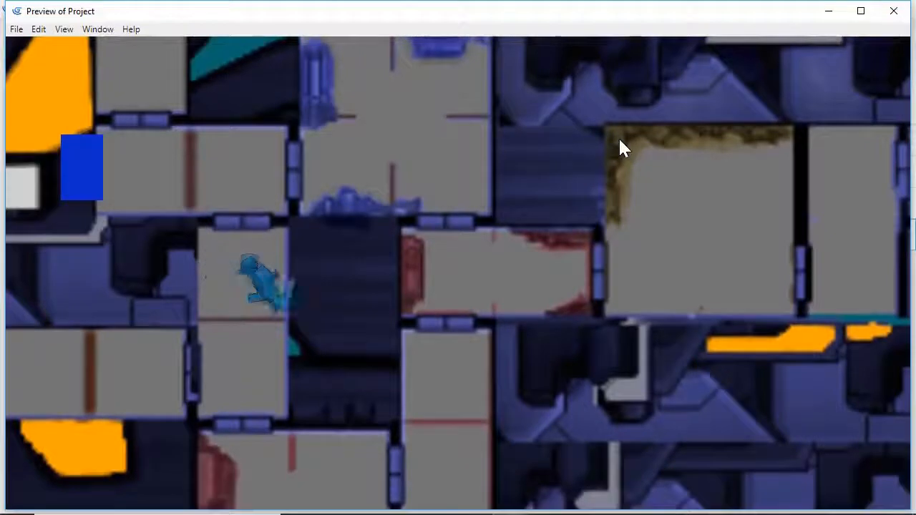
pyautogui.press('Right')
pyautogui.press('Left')
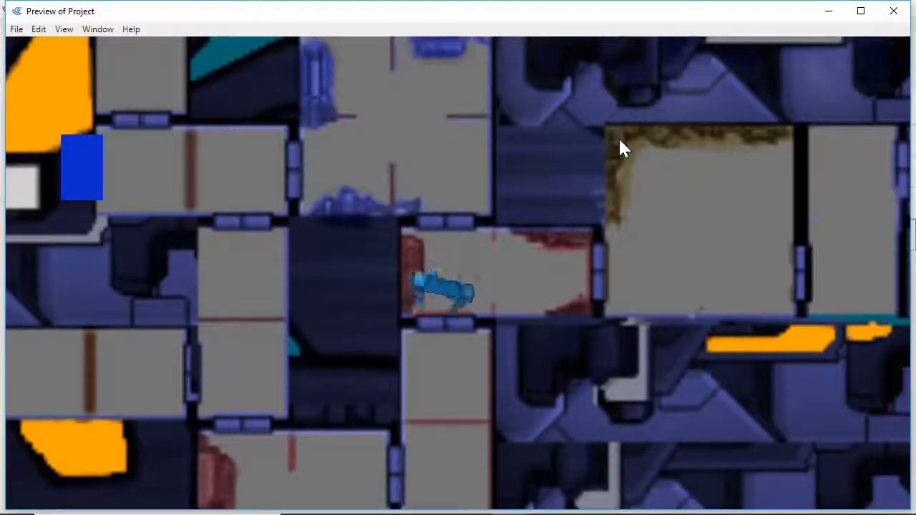
pyautogui.press('Left')
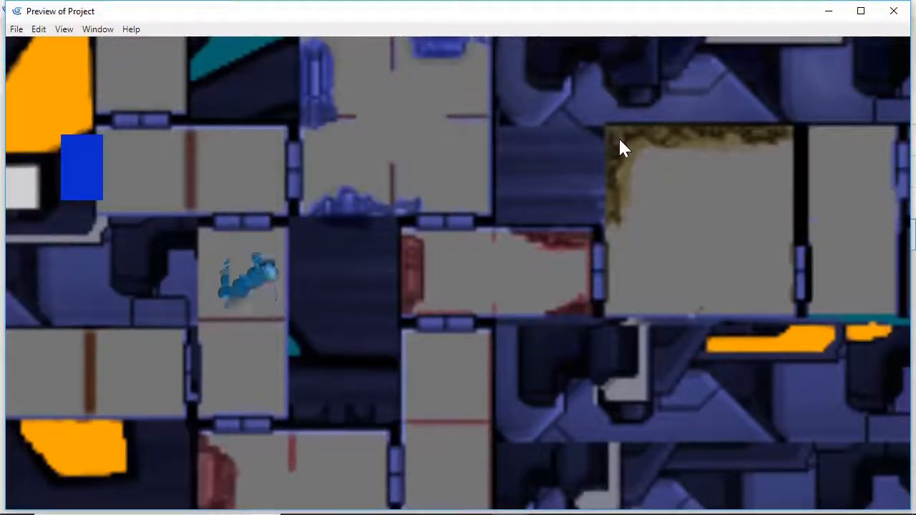
pyautogui.press('Right')
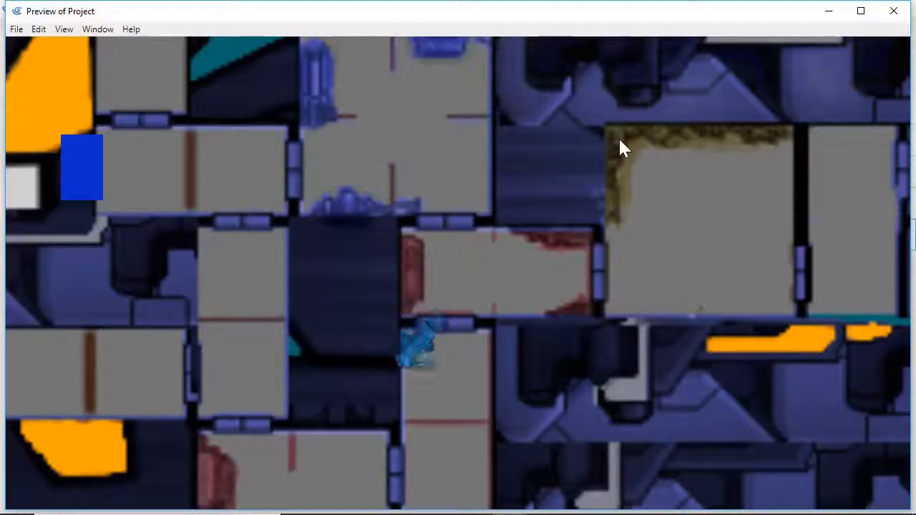
pyautogui.press('Left')
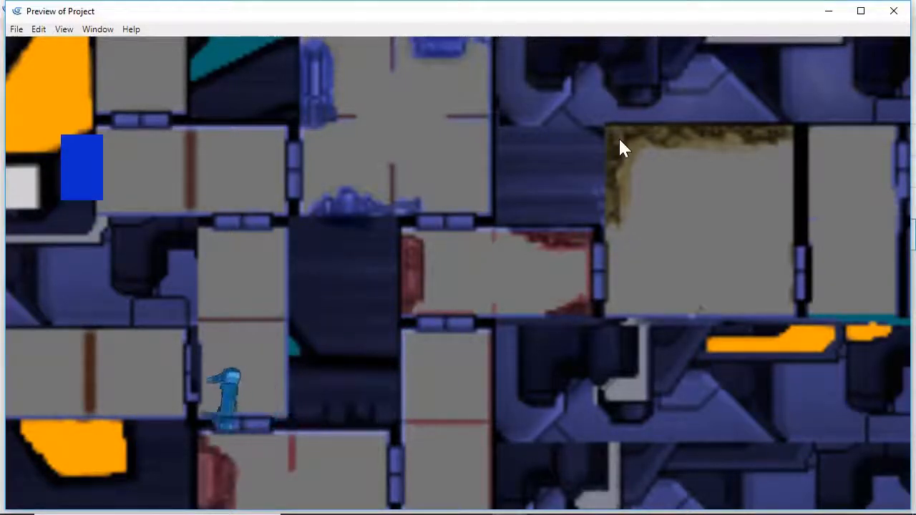
pyautogui.press('Up')
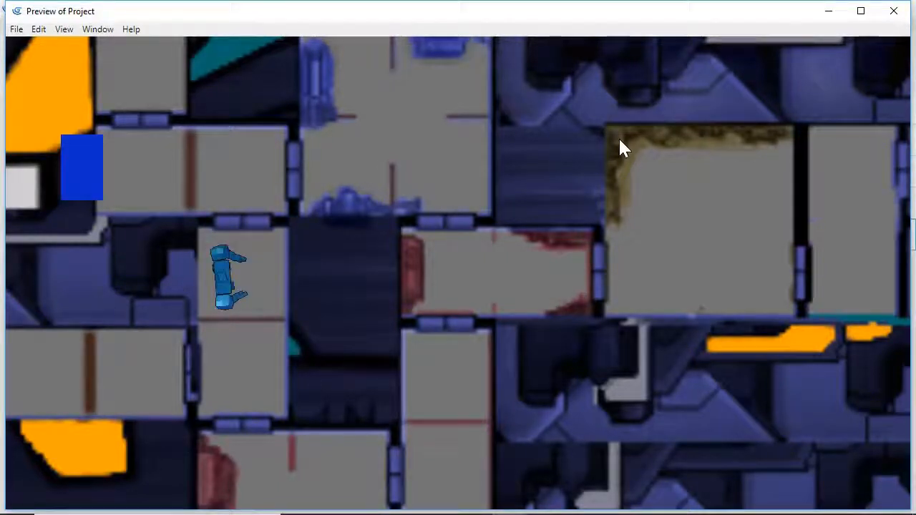
pyautogui.click(894, 11)
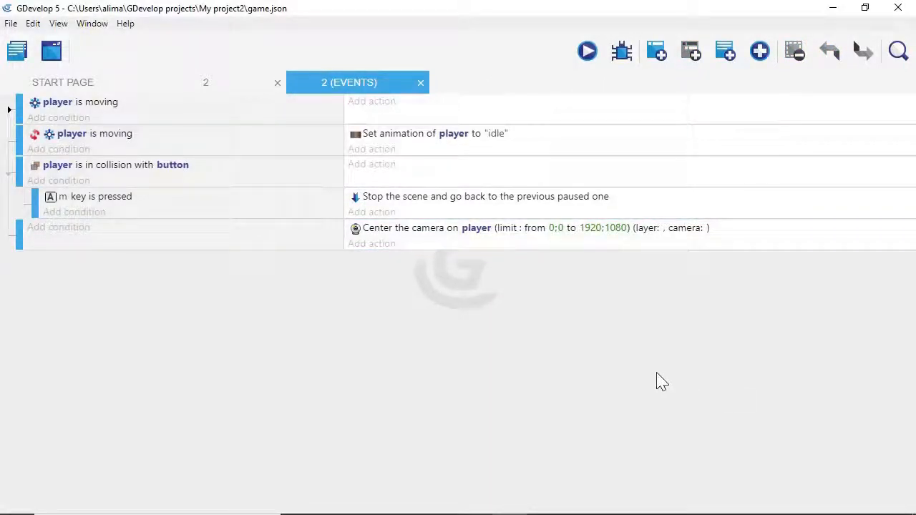
# Add a new sprite object to scene 2 and name it block.
pyautogui.click(226, 86)
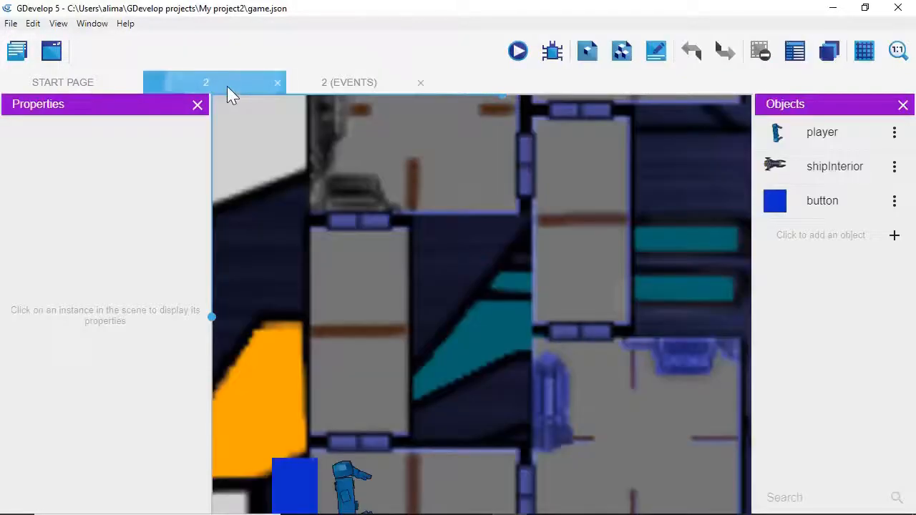
pyautogui.scroll(-8, 611, 338)
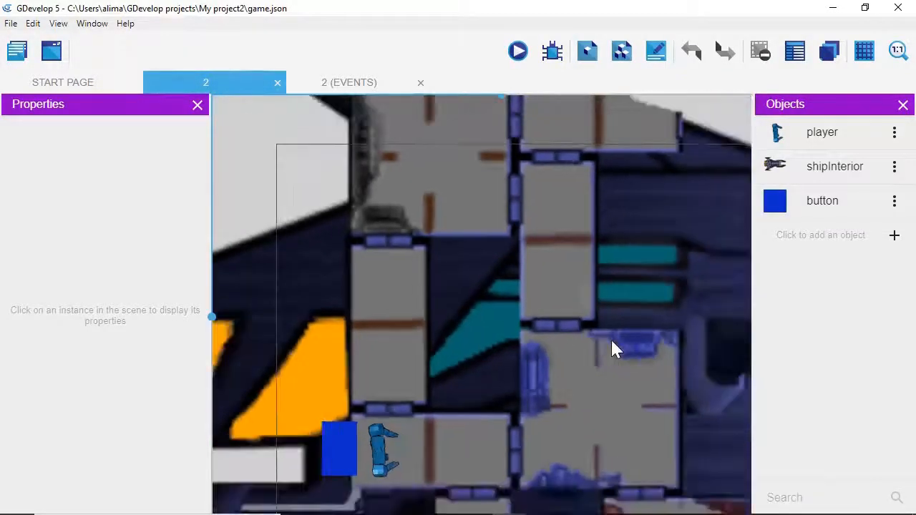
pyautogui.scroll(-3, 609, 347)
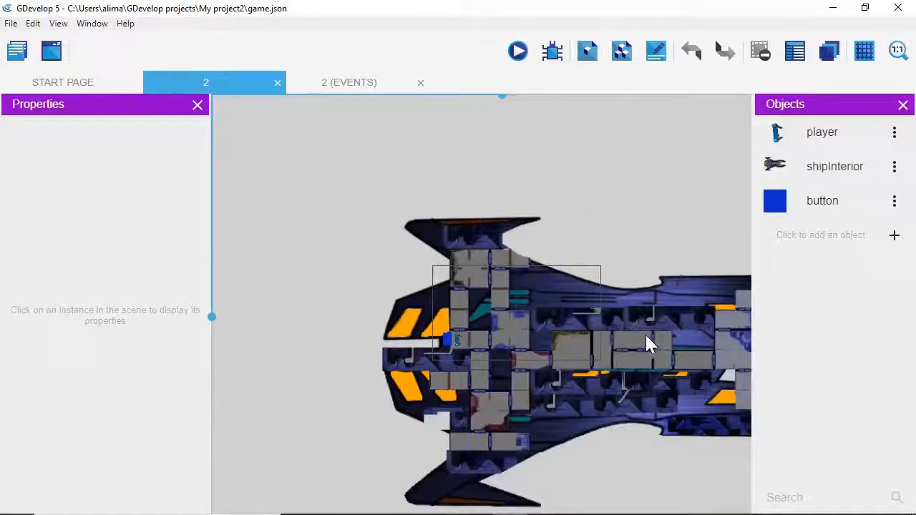
pyautogui.moveTo(647, 344); pyautogui.dragTo(542, 289, button='middle')
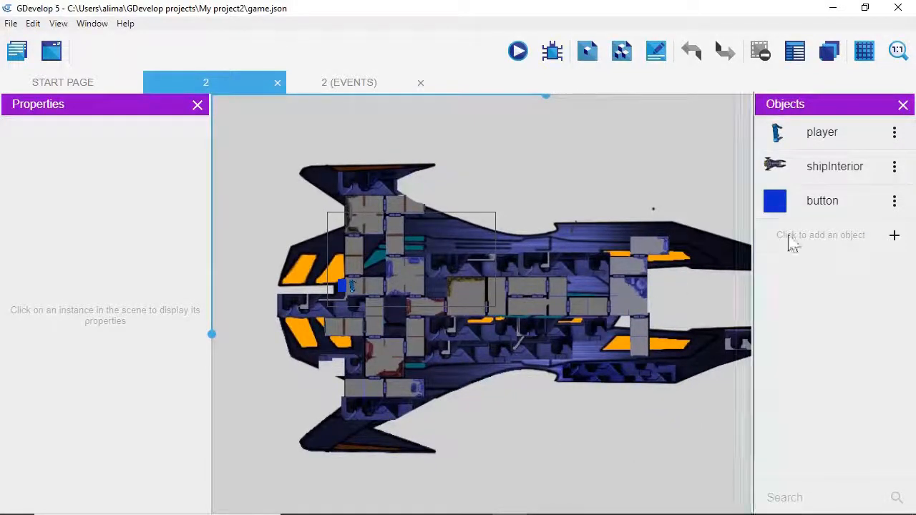
pyautogui.click(894, 237)
pyautogui.click(584, 181)
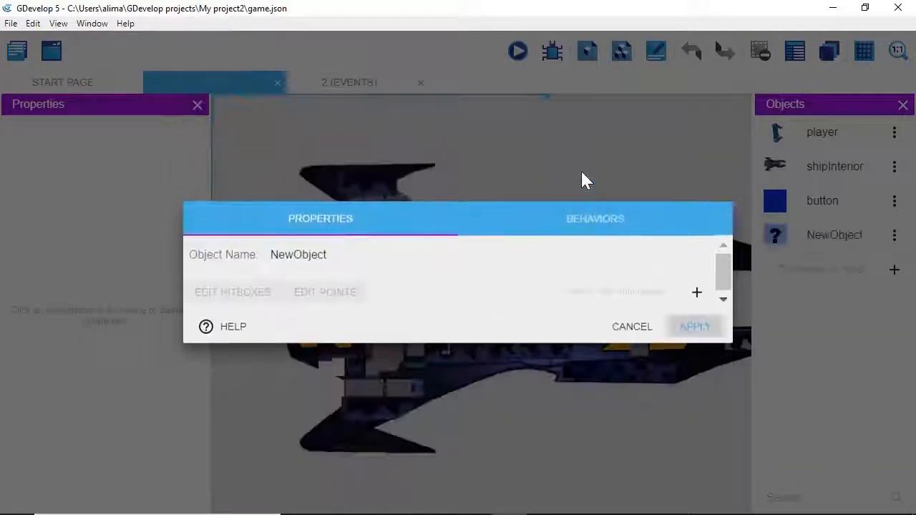
pyautogui.moveTo(328, 255); pyautogui.dragTo(240, 259)
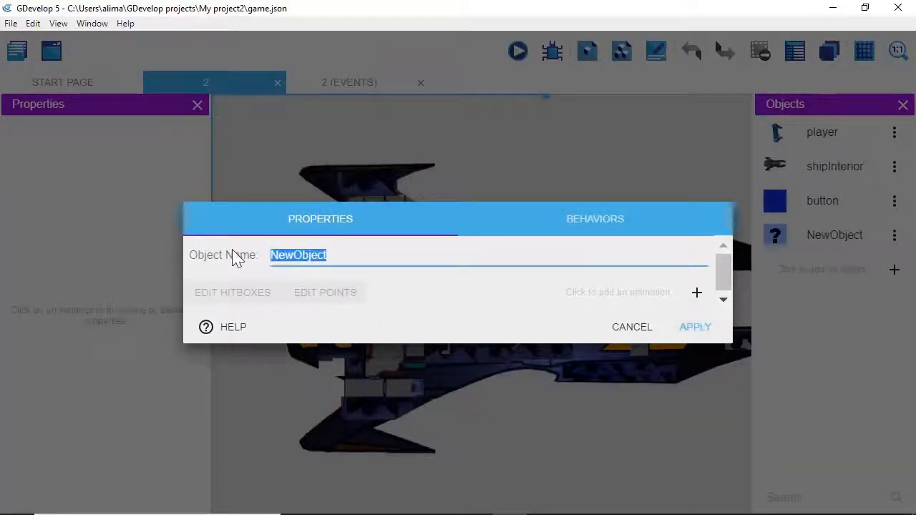
pyautogui.write('block')
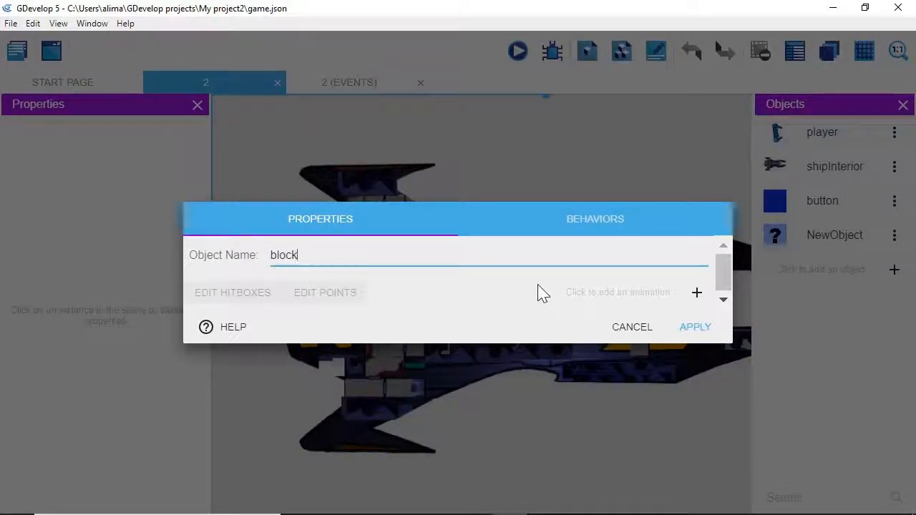
# Add an animation to the block object and fill its frame in Piskel with green #47c91f.
pyautogui.click(697, 295)
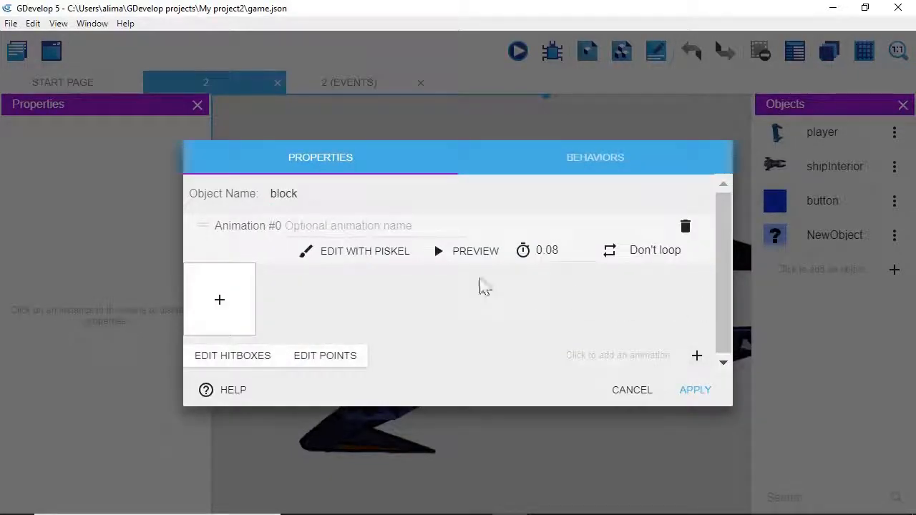
pyautogui.click(337, 256)
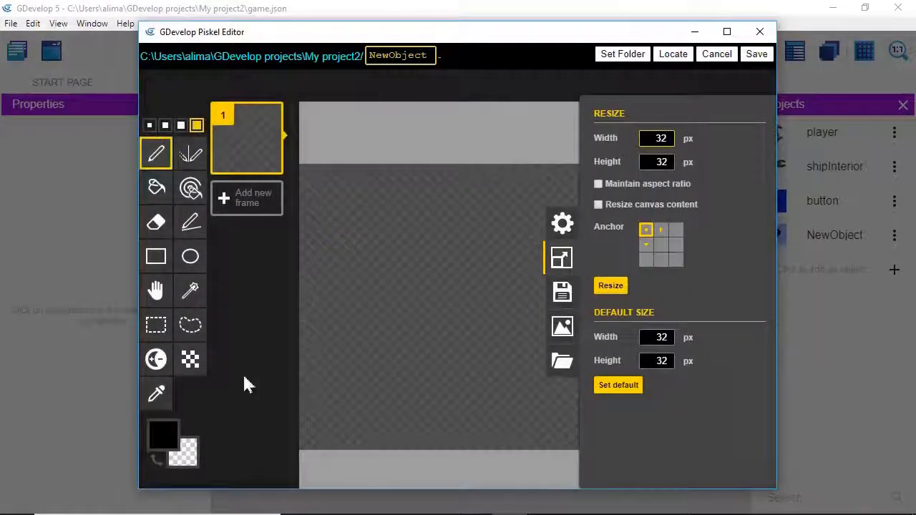
pyautogui.click(165, 438)
pyautogui.click(300, 325)
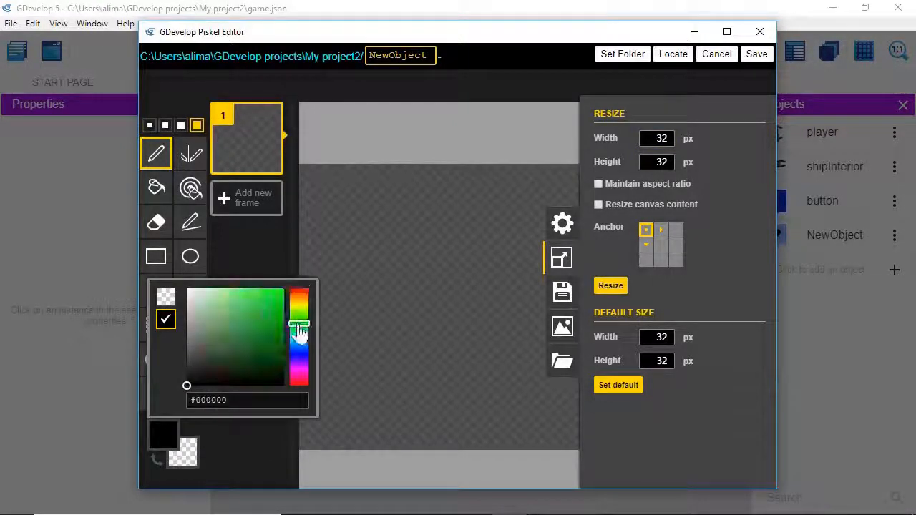
pyautogui.moveTo(298, 321); pyautogui.dragTo(300, 319)
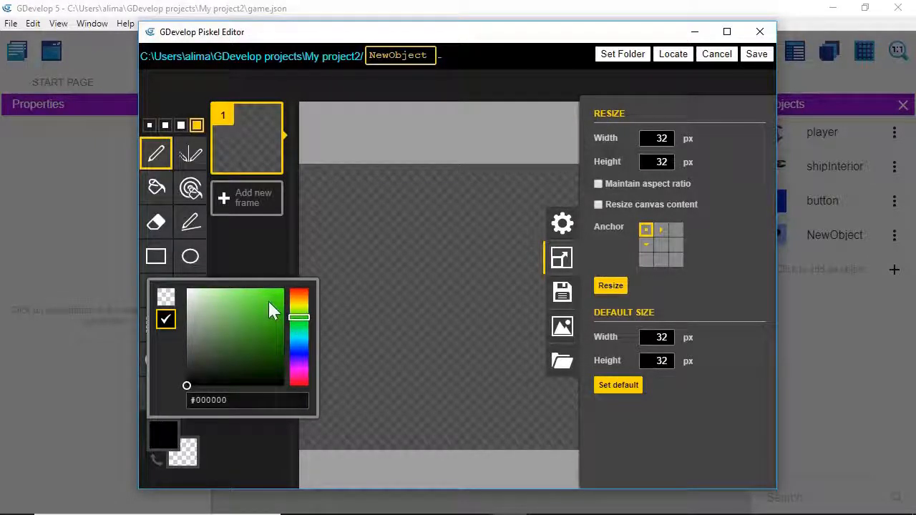
pyautogui.click(269, 309)
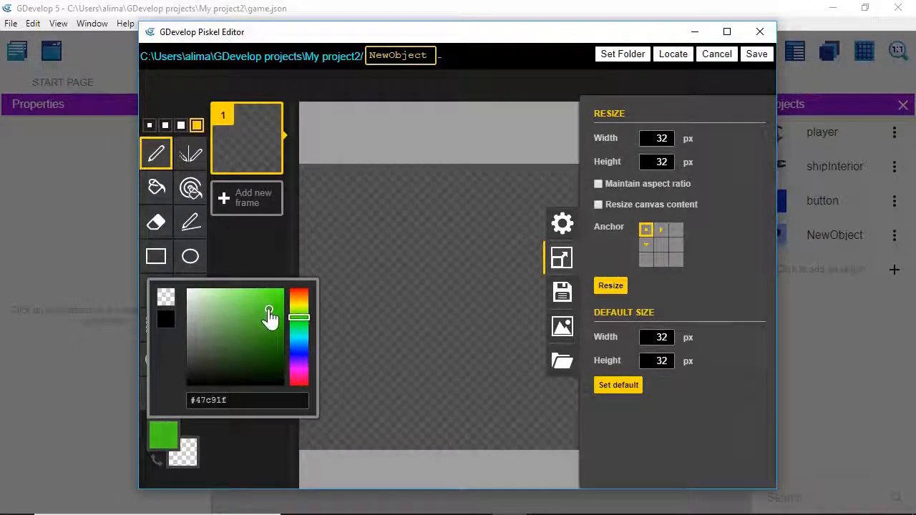
pyautogui.click(157, 189)
pyautogui.click(389, 233)
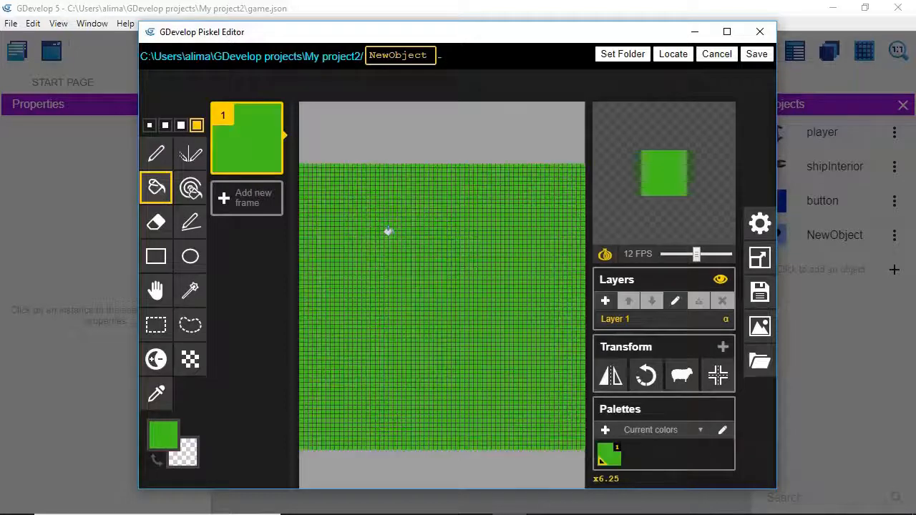
# Name the green image block and save it to the object's animation.
pyautogui.moveTo(429, 55); pyautogui.dragTo(337, 43)
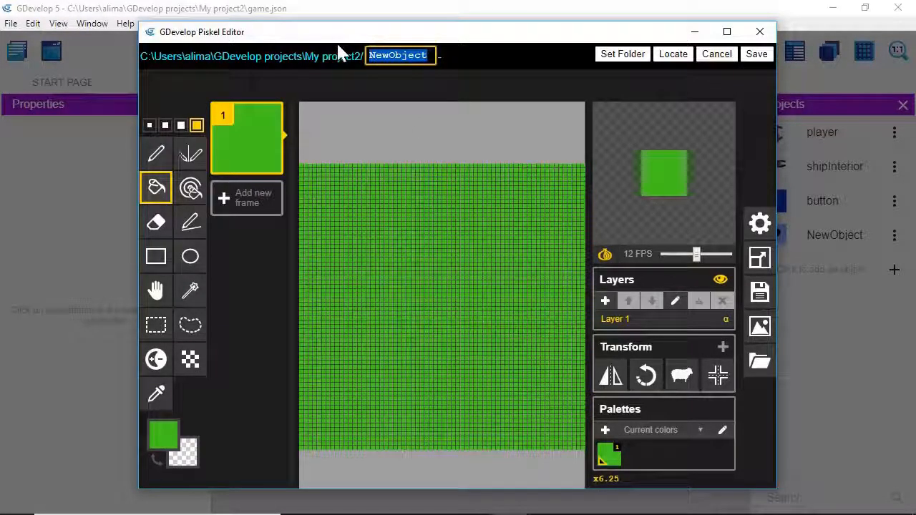
pyautogui.press('BackSpace')
pyautogui.write('block')
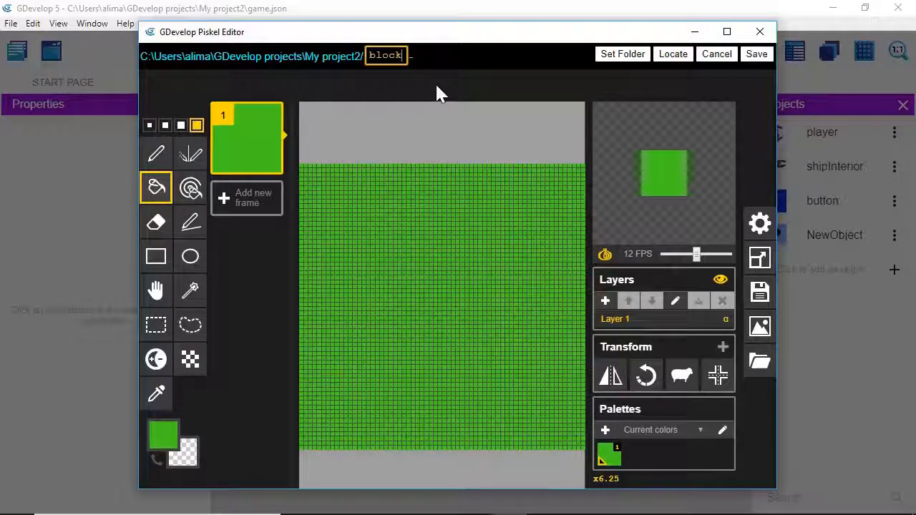
pyautogui.click(755, 56)
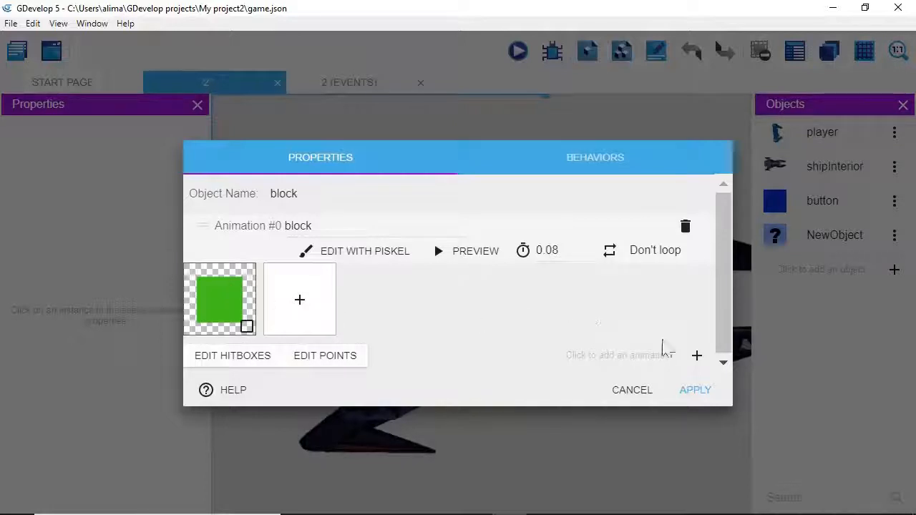
# Apply the block object's settings and place one instance just below the leftmost lower room of the ship.
pyautogui.click(688, 395)
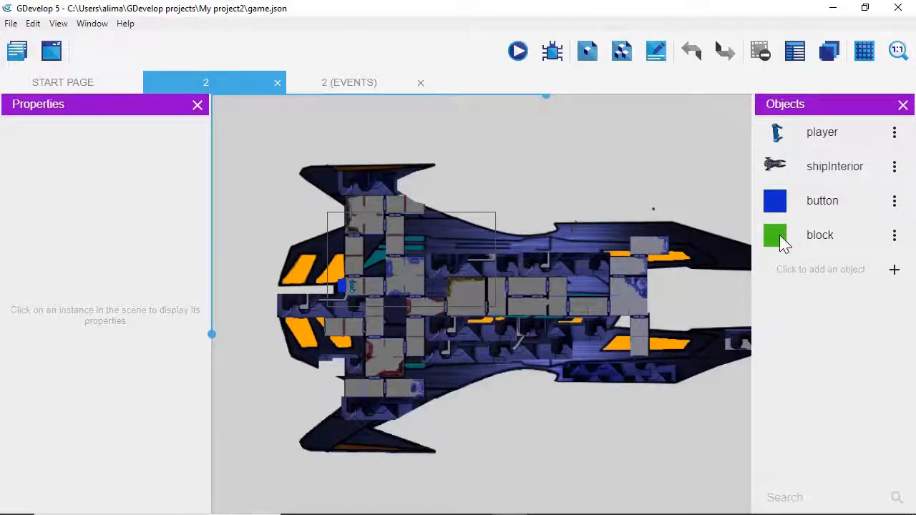
pyautogui.moveTo(781, 240); pyautogui.dragTo(332, 349)
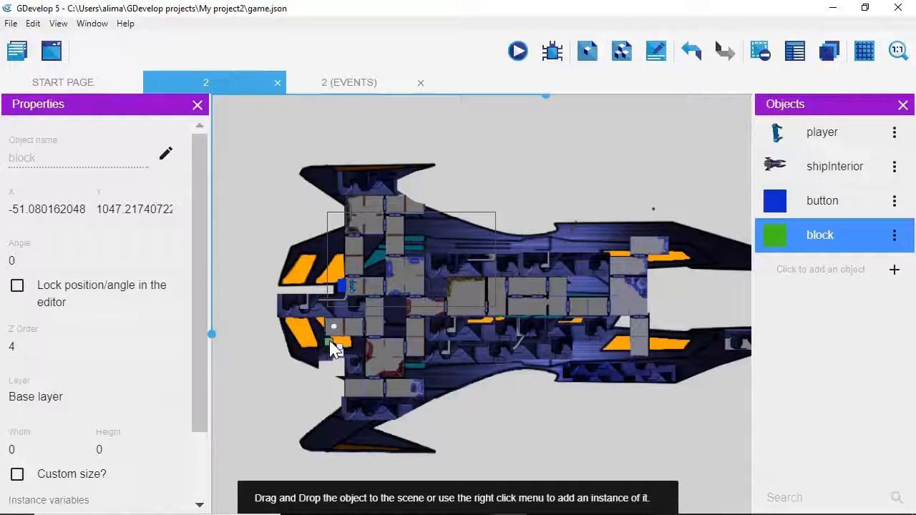
pyautogui.moveTo(330, 342); pyautogui.dragTo(331, 340)
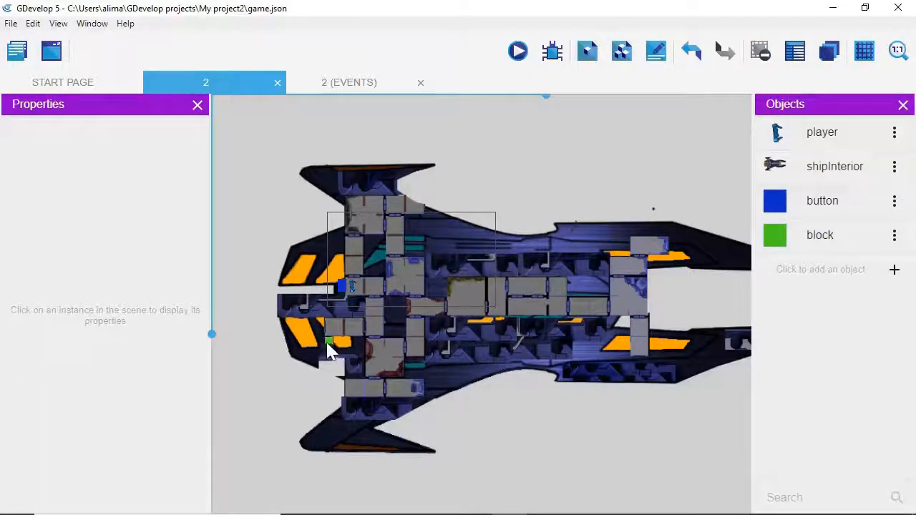
# Add five more block instances: one beside the upper-left corridor, then above and below both the middle rooms and the far-right rooms.
pyautogui.click(801, 242)
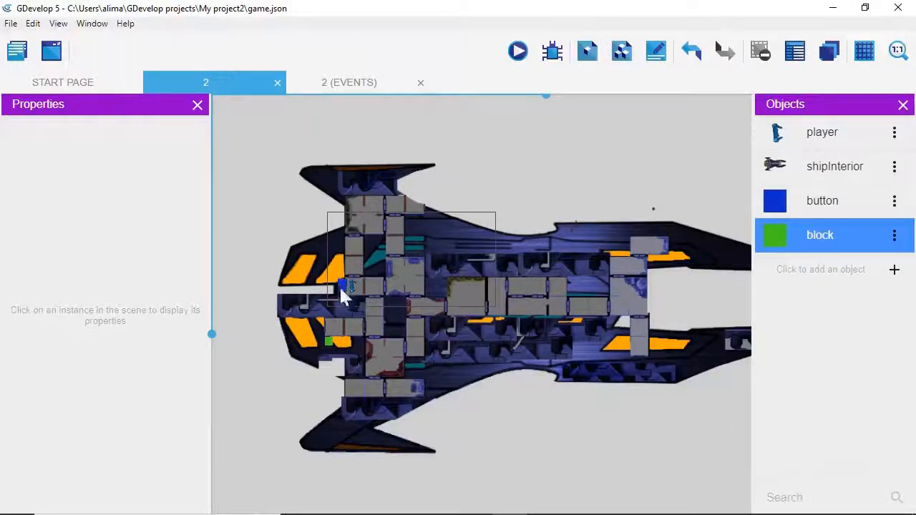
pyautogui.rightClick(333, 247)
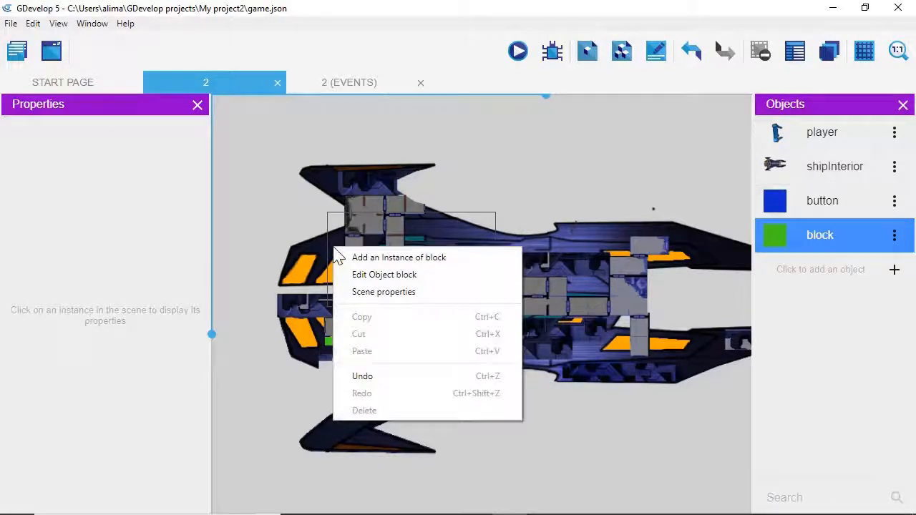
pyautogui.click(345, 258)
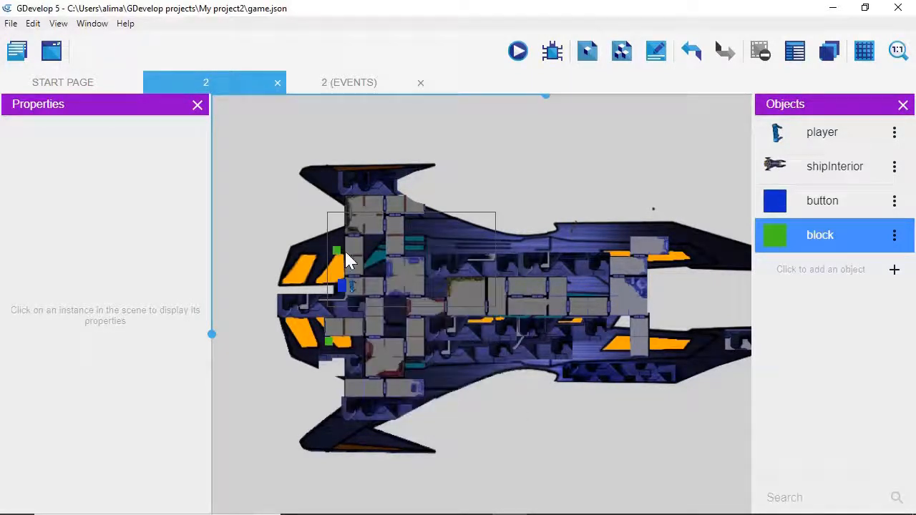
pyautogui.rightClick(474, 264)
pyautogui.click(486, 272)
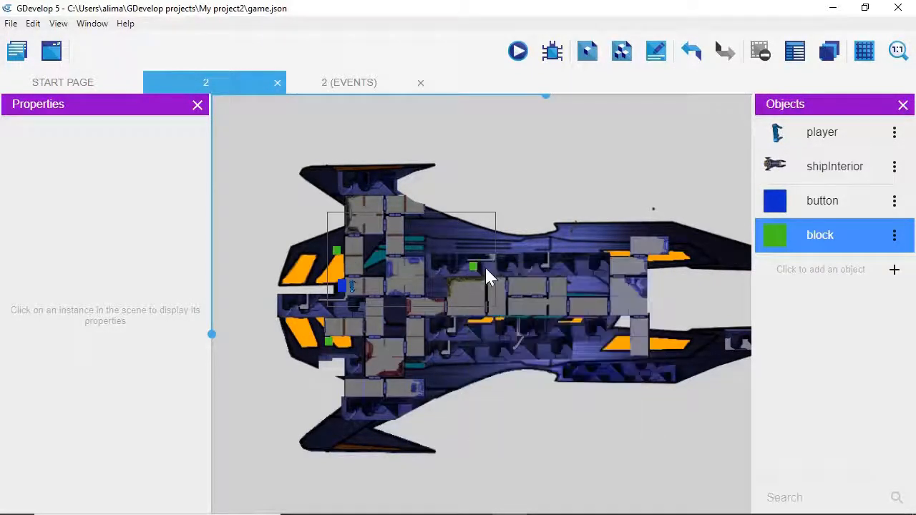
pyautogui.rightClick(475, 326)
pyautogui.click(496, 331)
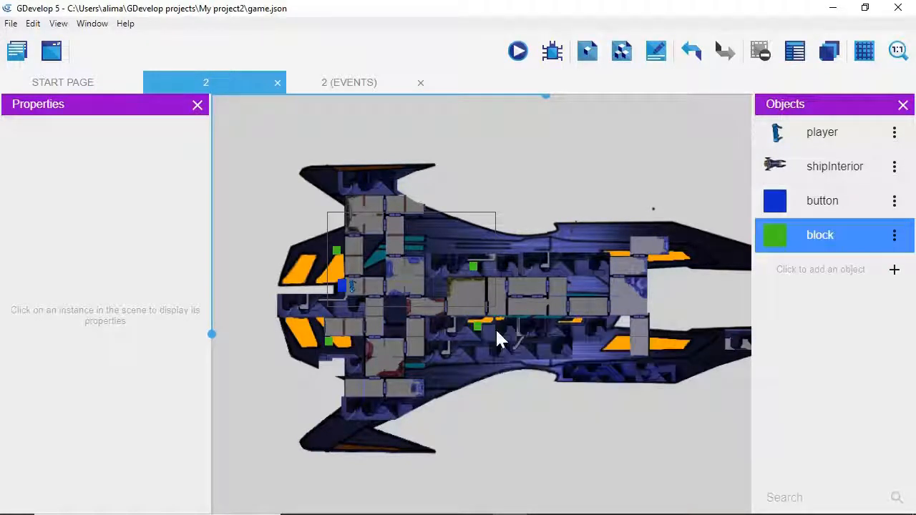
pyautogui.rightClick(608, 345)
pyautogui.click(634, 346)
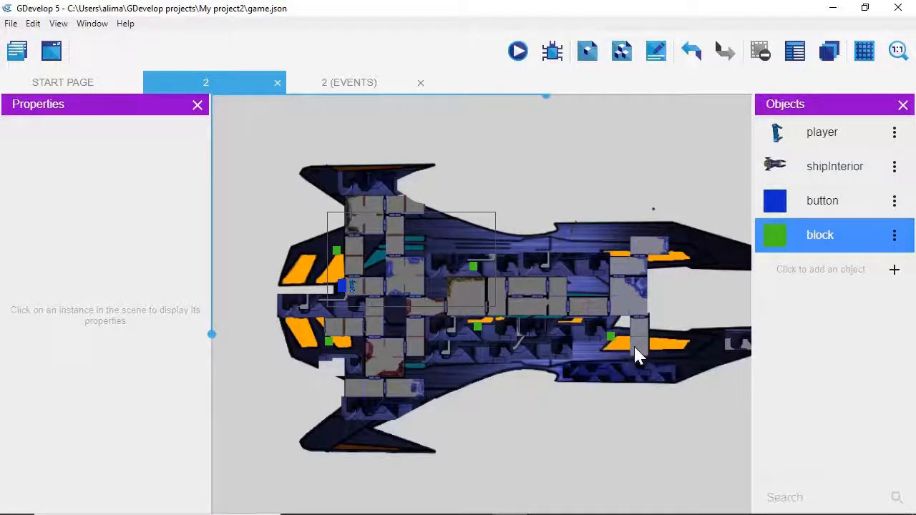
pyautogui.rightClick(592, 274)
pyautogui.click(624, 283)
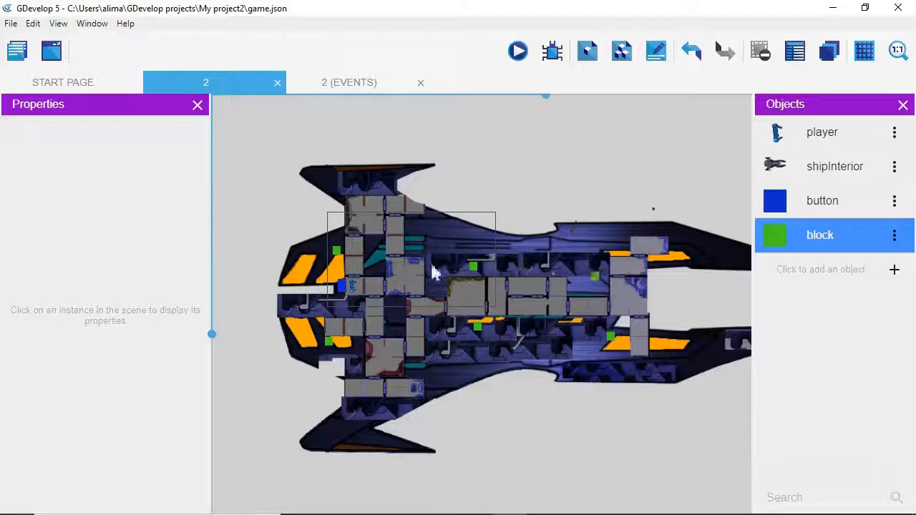
# Add four block instances: between the upper-left corridors, in the central gap, under the lower wing rooms and right of the lower corridor.
pyautogui.rightClick(373, 253)
pyautogui.click(404, 260)
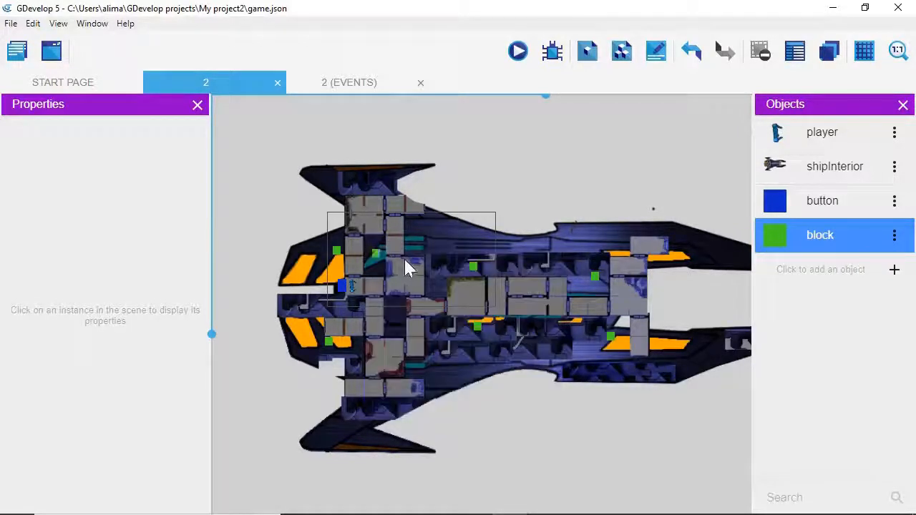
pyautogui.rightClick(394, 315)
pyautogui.click(410, 321)
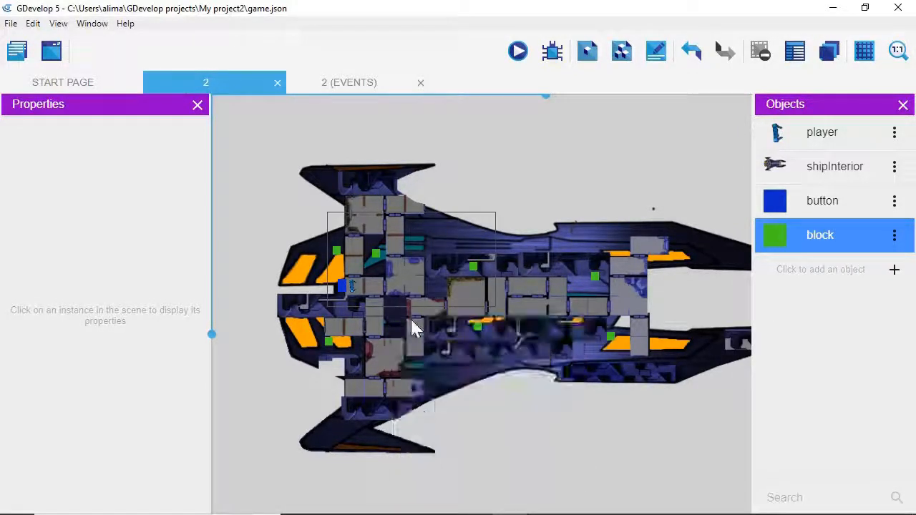
pyautogui.rightClick(368, 405)
pyautogui.click(421, 239)
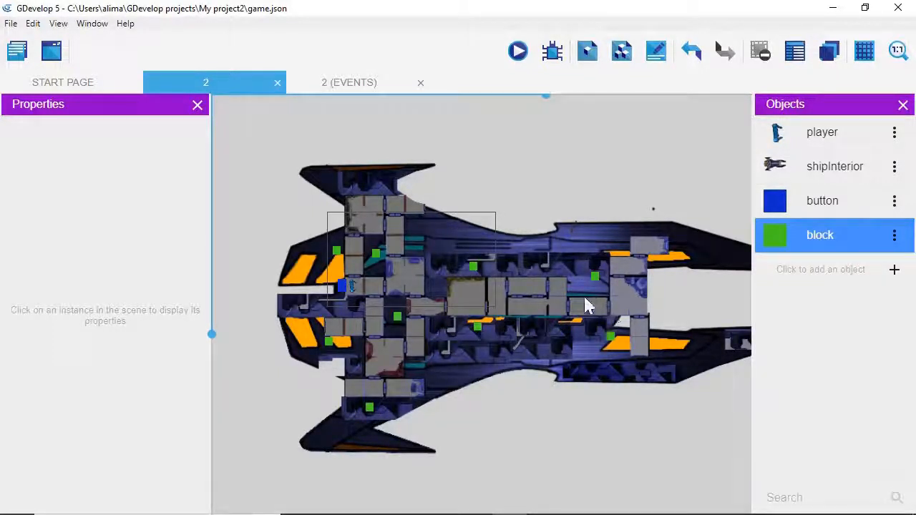
pyautogui.rightClick(434, 337)
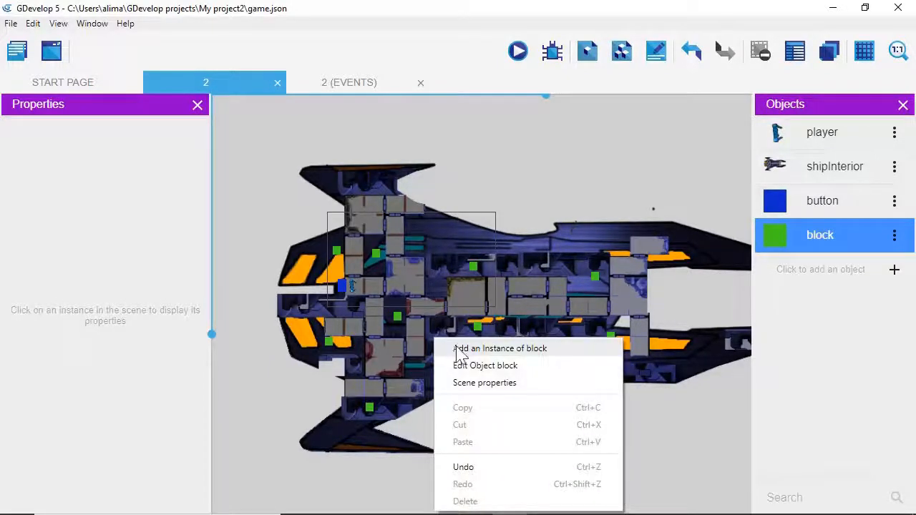
pyautogui.click(462, 350)
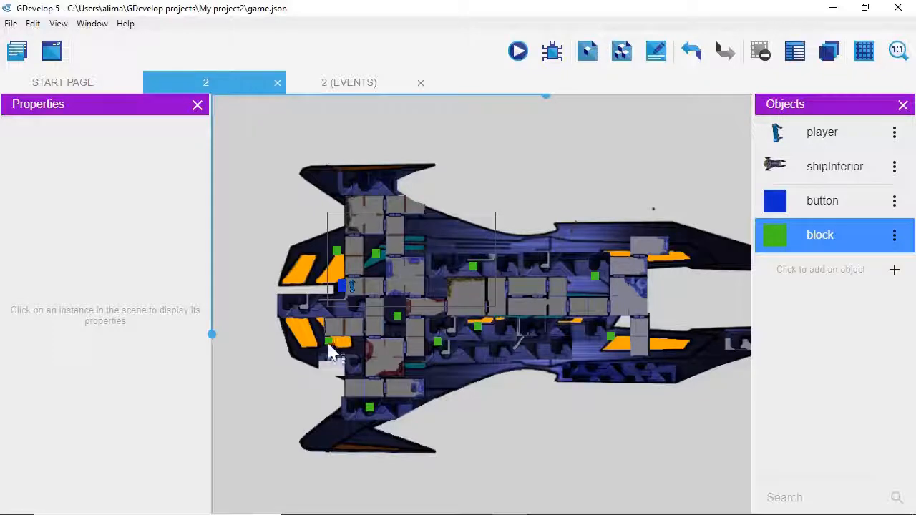
# Align the block under the leftmost lower room at about X -21, Y 938 and stretch it to about 308 by 64.
pyautogui.scroll(5, 427, 362)
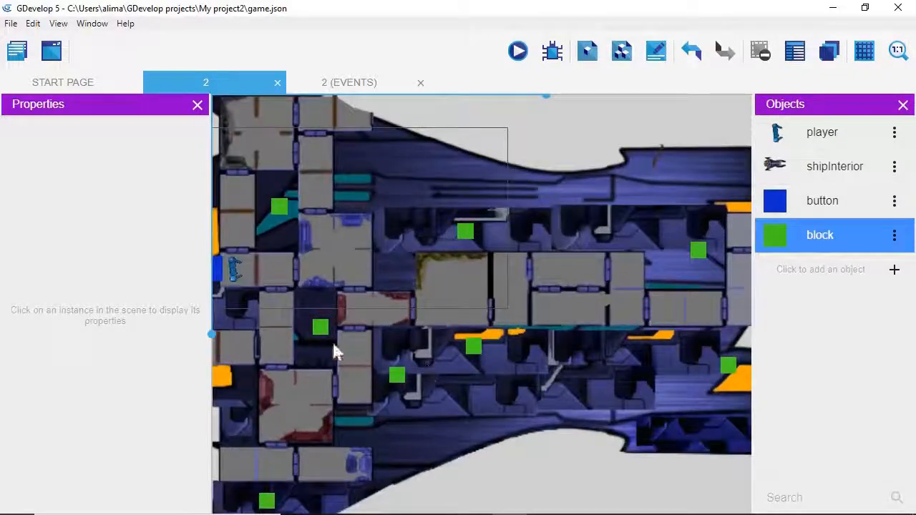
pyautogui.scroll(-2, 428, 322)
pyautogui.scroll(3, 291, 296)
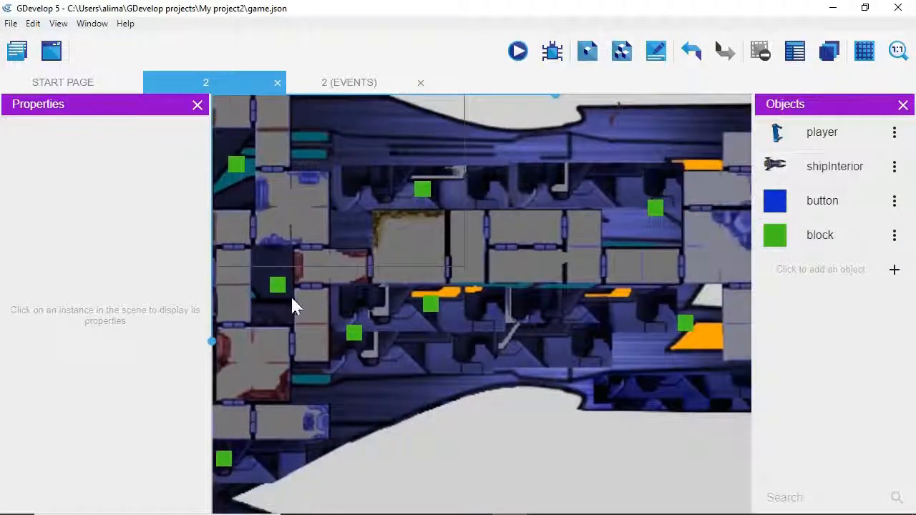
pyautogui.scroll(-3, 561, 320)
pyautogui.click(432, 365)
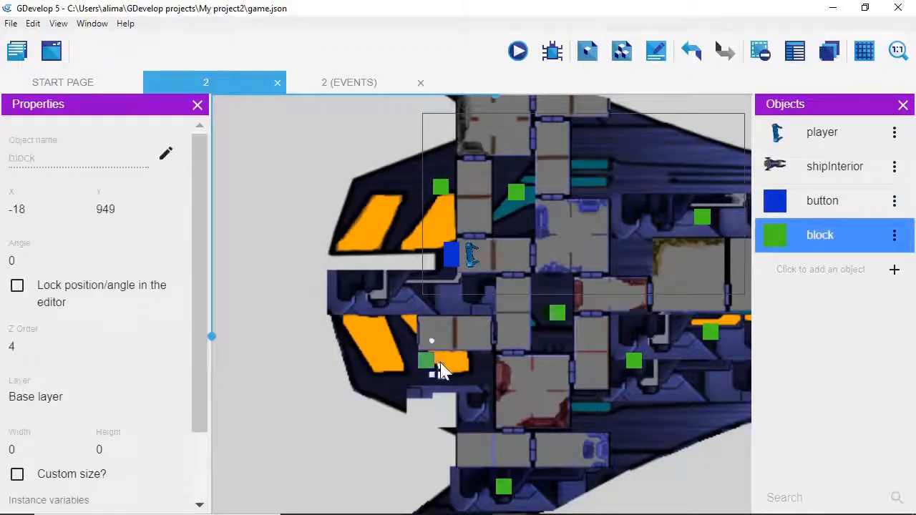
pyautogui.moveTo(440, 365); pyautogui.dragTo(454, 366)
pyautogui.moveTo(502, 373); pyautogui.dragTo(473, 365)
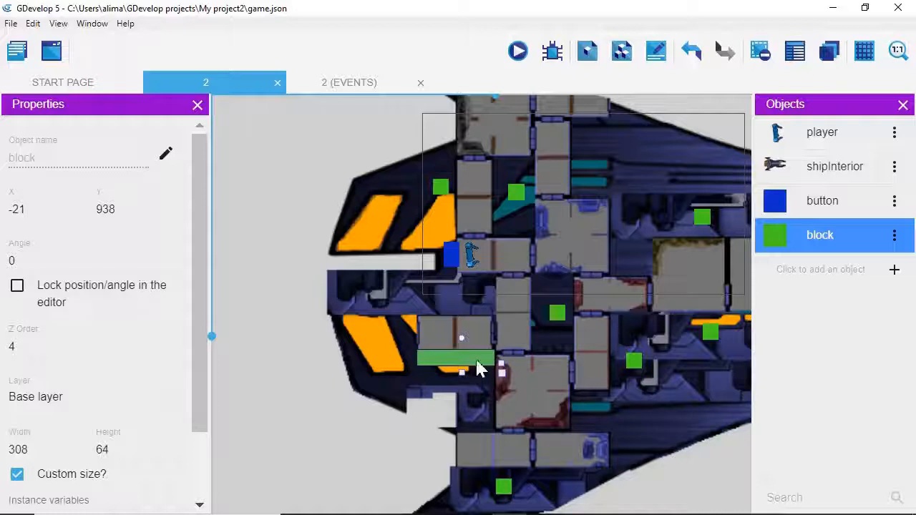
# Add a block instance between the player's starting room and the leftmost lower room, sized about 325 by 158.
pyautogui.rightClick(441, 297)
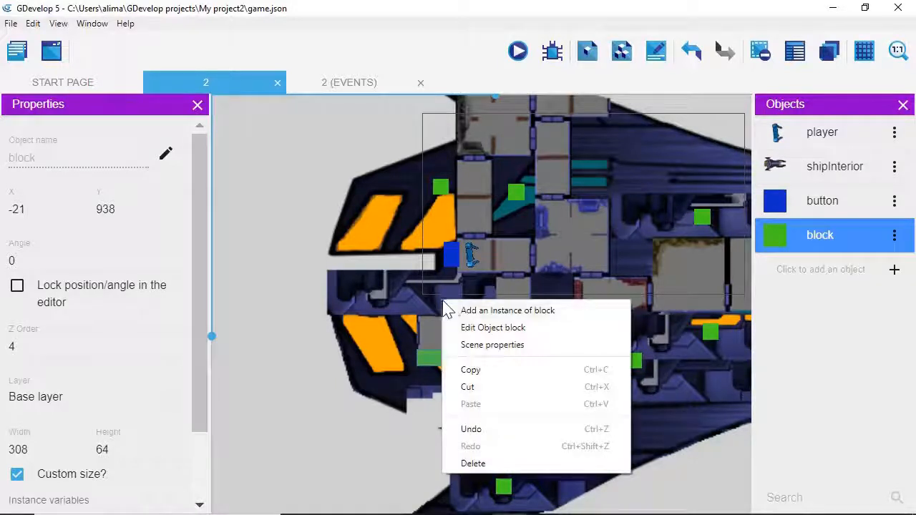
pyautogui.click(465, 312)
pyautogui.moveTo(454, 305); pyautogui.dragTo(461, 321)
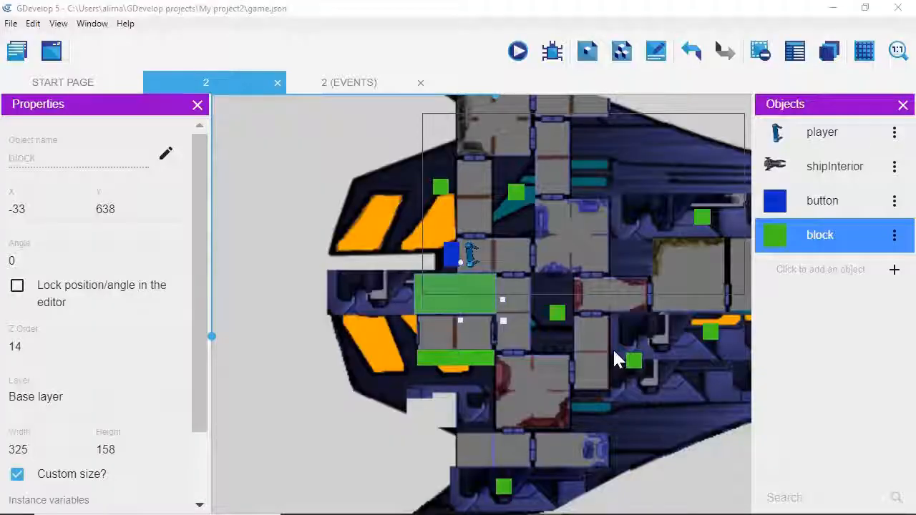
# Fit the central gap's block between the surrounding rooms, about 297 high and spanning the gap's full width.
pyautogui.moveTo(560, 318); pyautogui.dragTo(576, 297)
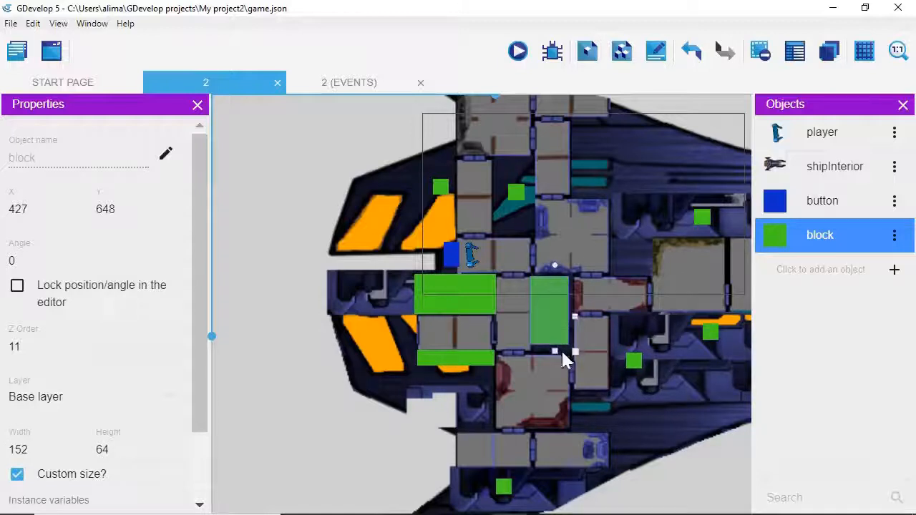
pyautogui.moveTo(563, 352); pyautogui.dragTo(565, 358)
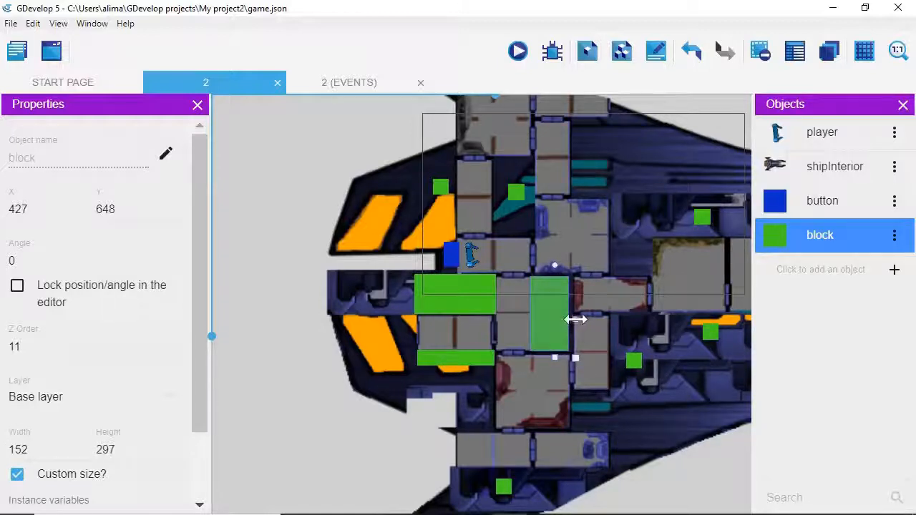
pyautogui.moveTo(575, 320); pyautogui.dragTo(580, 320)
# Stretch one block along the underside of the lower wing rooms and another down the outer side of the upper-left corridor.
pyautogui.moveTo(506, 486); pyautogui.dragTo(610, 491)
pyautogui.moveTo(446, 191); pyautogui.dragTo(453, 236)
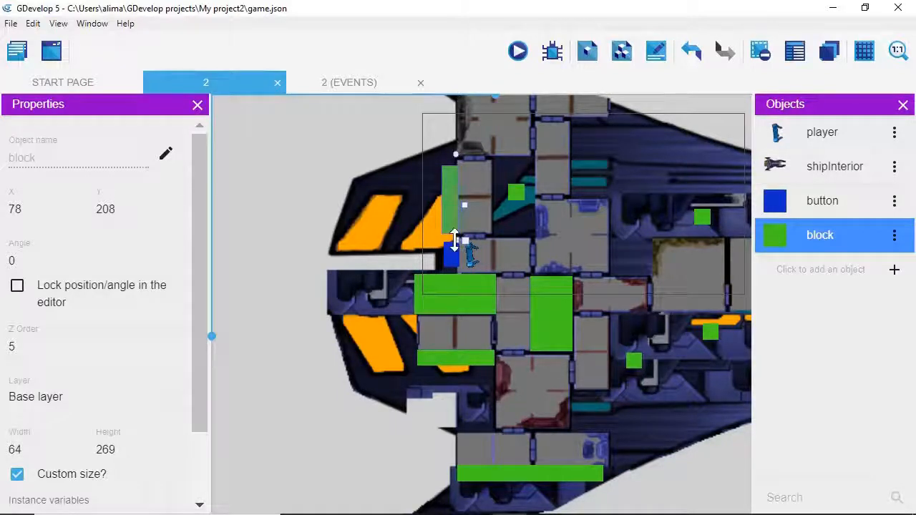
# Move the block between the upper corridors to about X 281, Y 184, stretch it to 311 high and widen it to fill the gap.
pyautogui.click(499, 172)
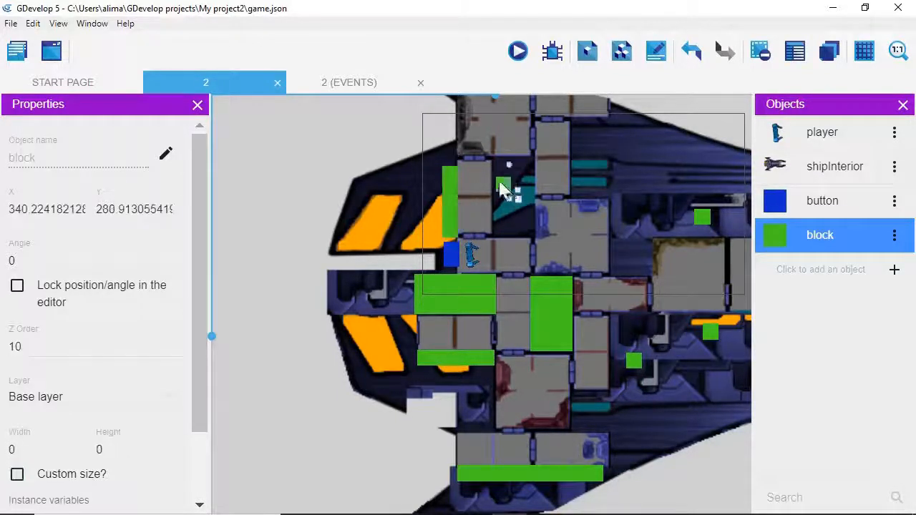
pyautogui.moveTo(503, 172); pyautogui.dragTo(502, 170)
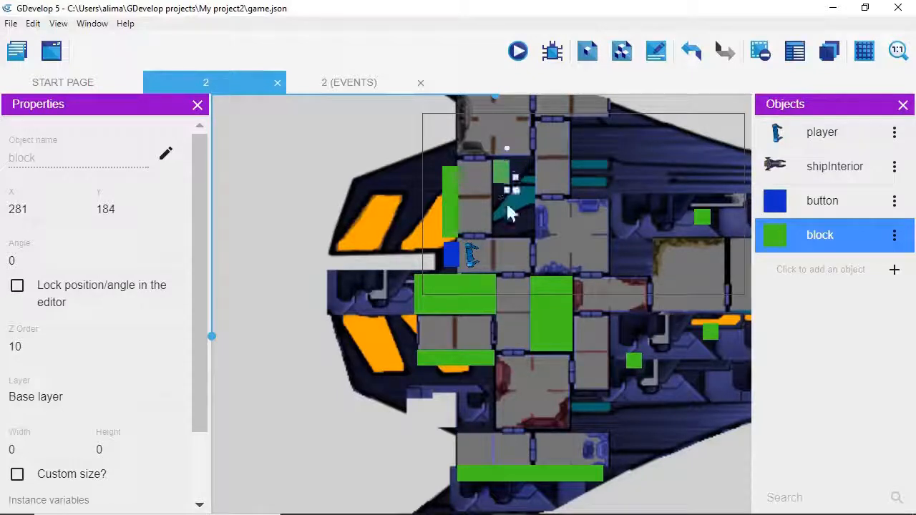
pyautogui.moveTo(508, 247); pyautogui.dragTo(507, 248)
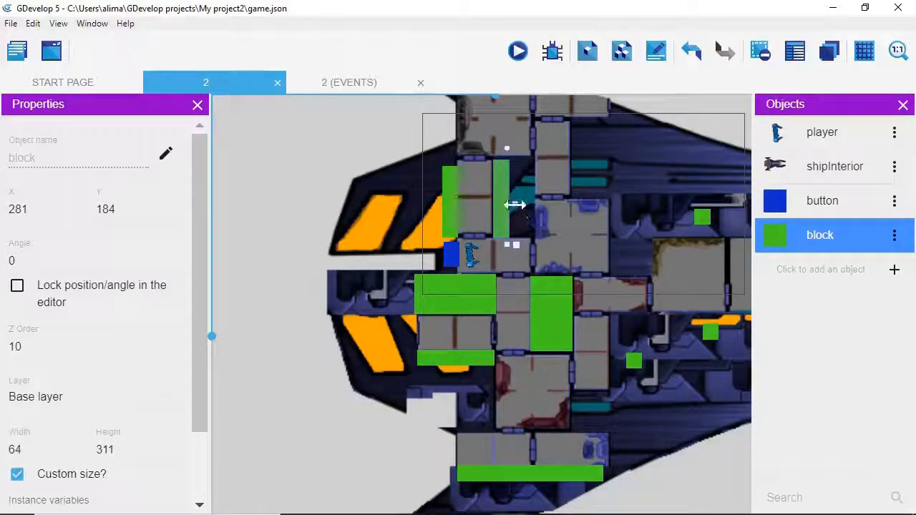
pyautogui.moveTo(516, 204); pyautogui.dragTo(540, 208)
# Add a block instance above the upper wing rooms at about X 140, Y -197 and stretch it to about 405 by 64.
pyautogui.moveTo(610, 201); pyautogui.dragTo(552, 297, button='middle')
pyautogui.rightClick(441, 157)
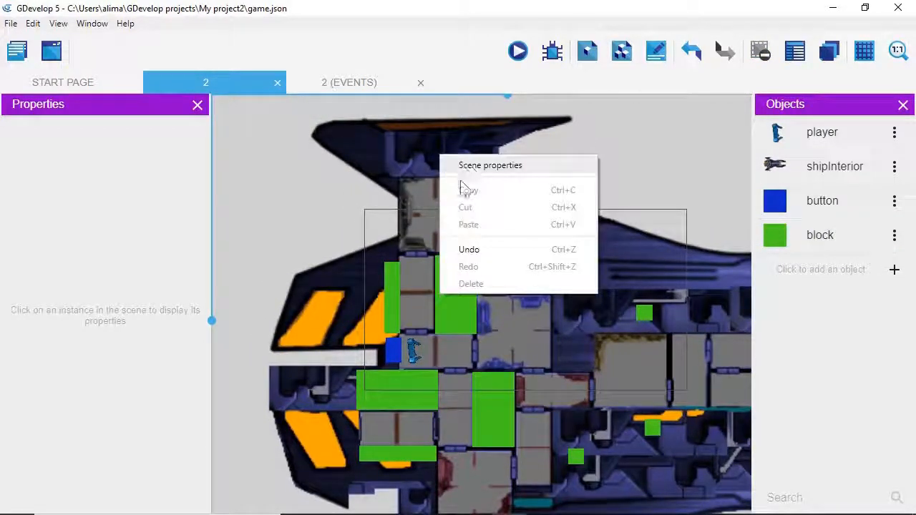
pyautogui.click(799, 245)
pyautogui.rightClick(449, 160)
pyautogui.click(483, 170)
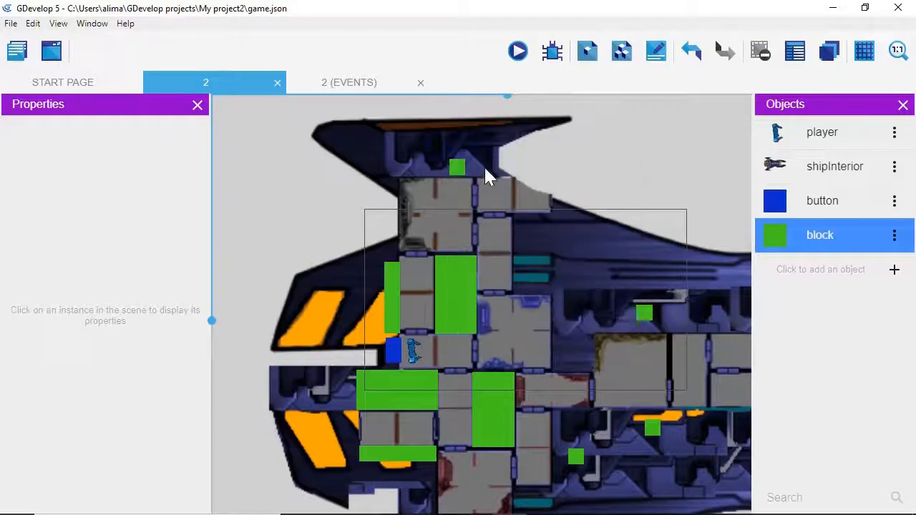
pyautogui.moveTo(460, 172); pyautogui.dragTo(422, 174)
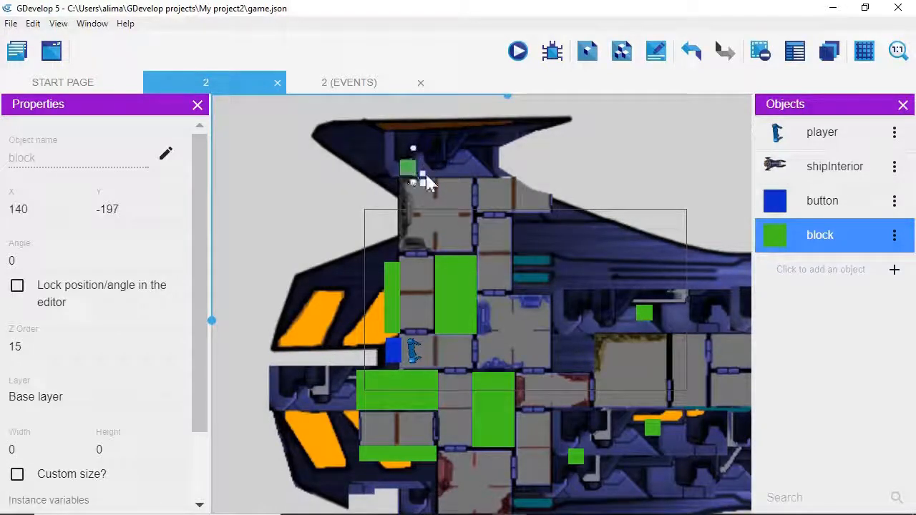
pyautogui.moveTo(485, 184); pyautogui.dragTo(509, 182)
# Add a block instance along the right side of the second upper corridor, stretch it to about 311 high and widen it outward.
pyautogui.rightClick(526, 235)
pyautogui.click(547, 246)
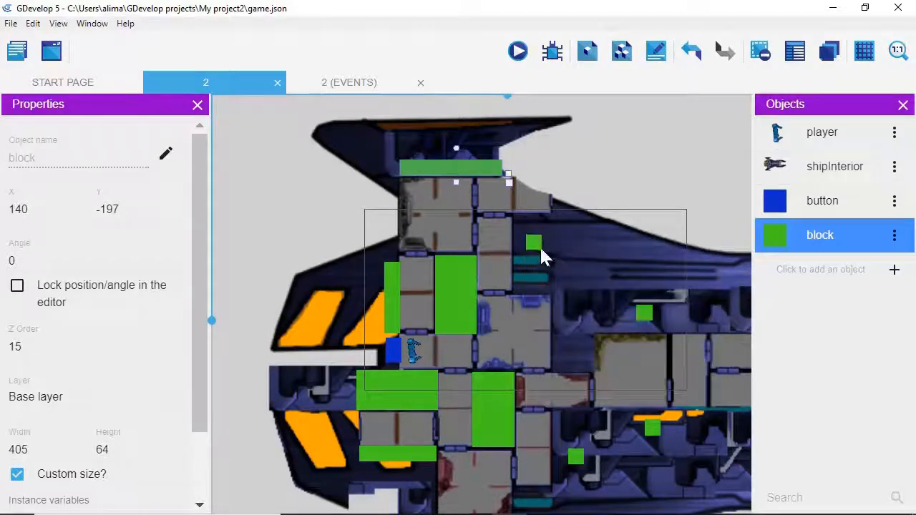
pyautogui.moveTo(541, 247); pyautogui.dragTo(525, 296)
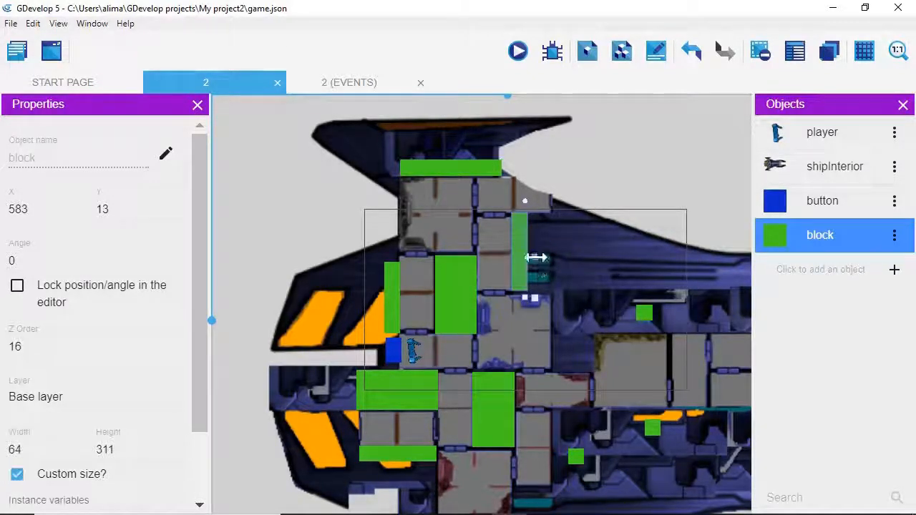
pyautogui.moveTo(535, 258); pyautogui.dragTo(572, 272)
pyautogui.click(615, 313)
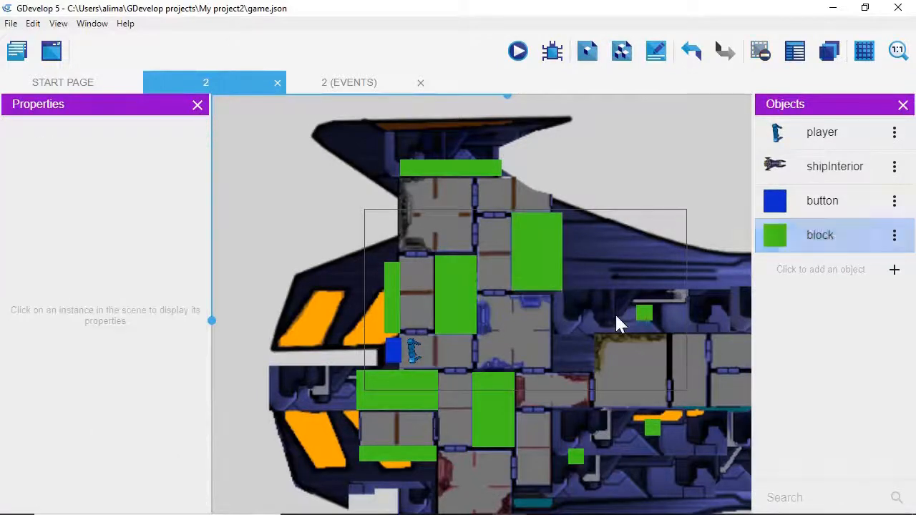
# Add a block instance beside the blue-stained room at X 739, Y 337 and stretch it to 158 by 291.
pyautogui.moveTo(615, 313); pyautogui.dragTo(557, 255, button='middle')
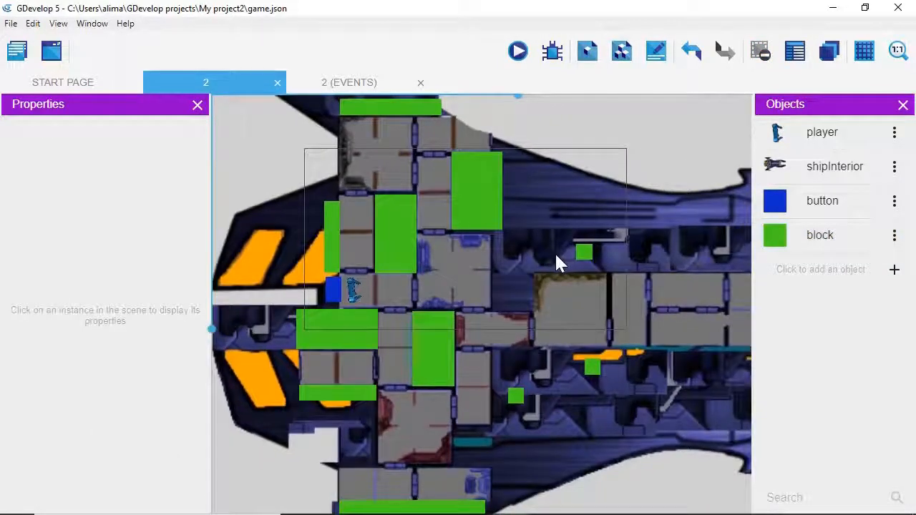
pyautogui.rightClick(506, 253)
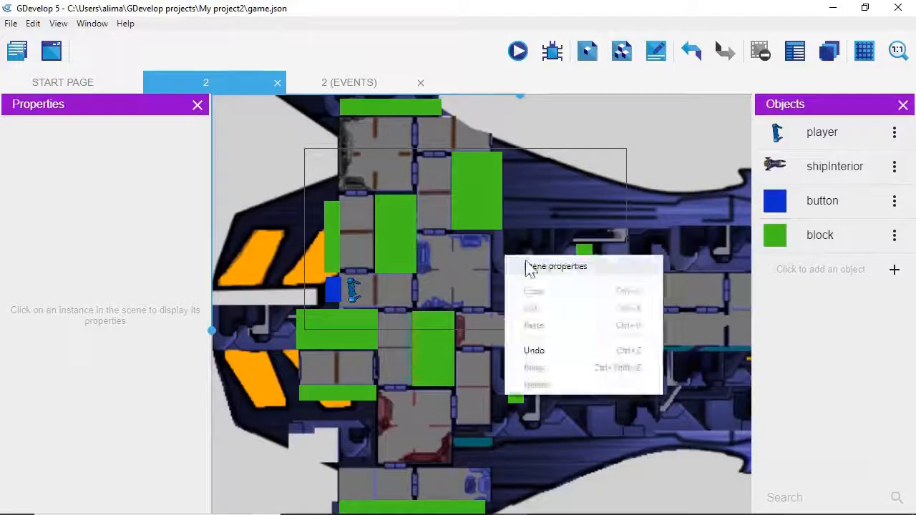
pyautogui.click(802, 251)
pyautogui.rightClick(517, 265)
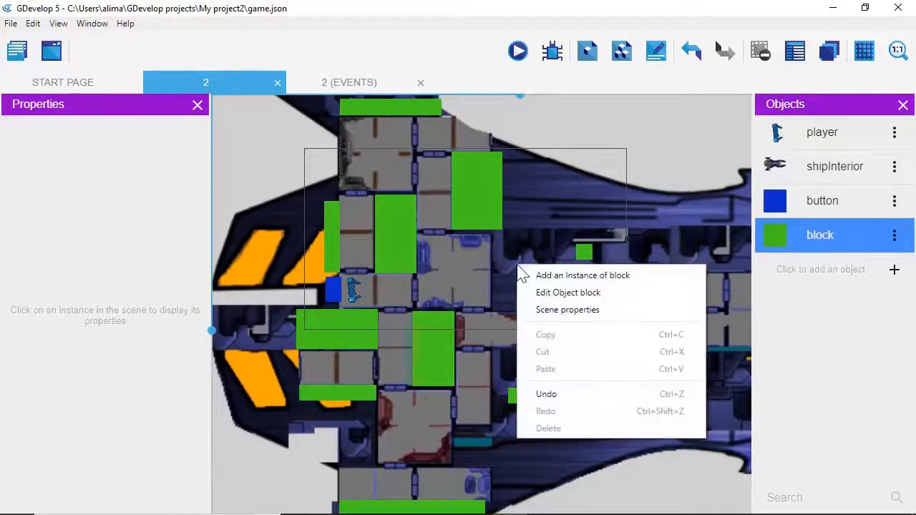
pyautogui.click(542, 274)
pyautogui.moveTo(528, 274); pyautogui.dragTo(507, 311)
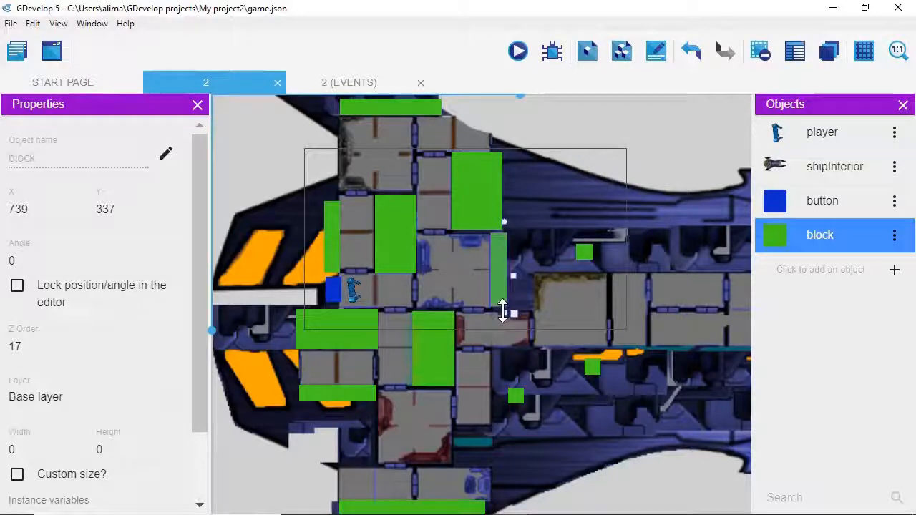
pyautogui.moveTo(510, 276); pyautogui.dragTo(536, 280)
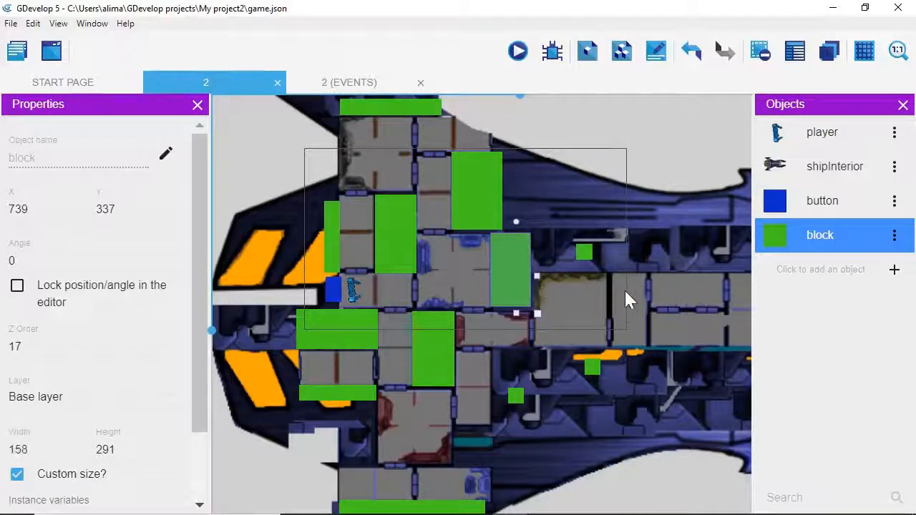
# Move a small block to X 909, Y 413 above the central corridor rooms and stretch it to 916 by 78.
pyautogui.moveTo(625, 288); pyautogui.dragTo(478, 269, button='middle')
pyautogui.moveTo(445, 247); pyautogui.dragTo(629, 299)
pyautogui.click(413, 253)
pyautogui.click(406, 252)
pyautogui.moveTo(512, 268); pyautogui.dragTo(594, 275)
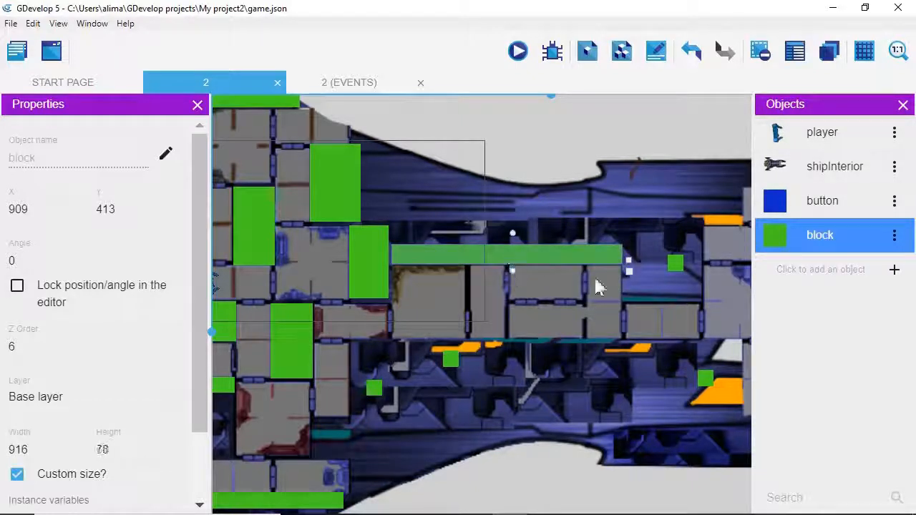
# Move the next small block to X 1827, Y 301 above the connecting corridor and stretch it to 314 by 340.
pyautogui.click(675, 265)
pyautogui.moveTo(677, 270); pyautogui.dragTo(640, 262)
pyautogui.moveTo(639, 303); pyautogui.dragTo(640, 308)
pyautogui.moveTo(646, 274); pyautogui.dragTo(677, 240)
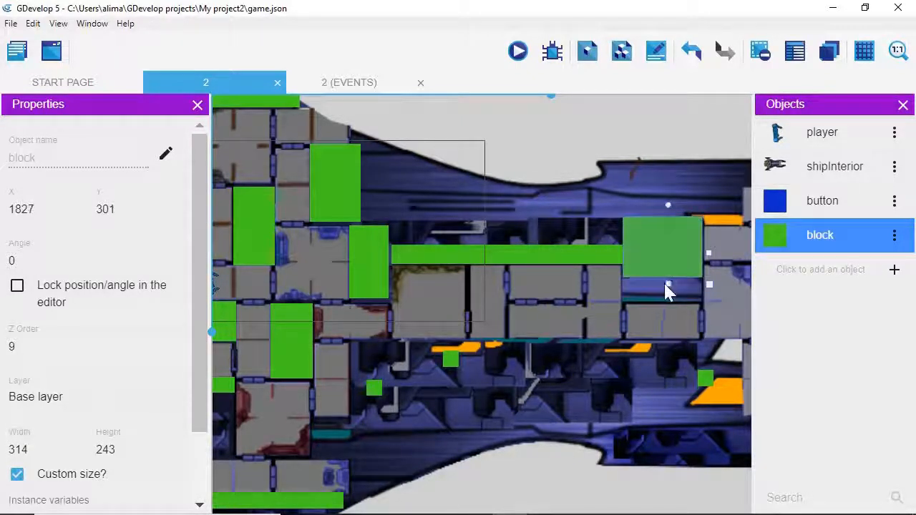
pyautogui.moveTo(667, 286); pyautogui.dragTo(667, 310)
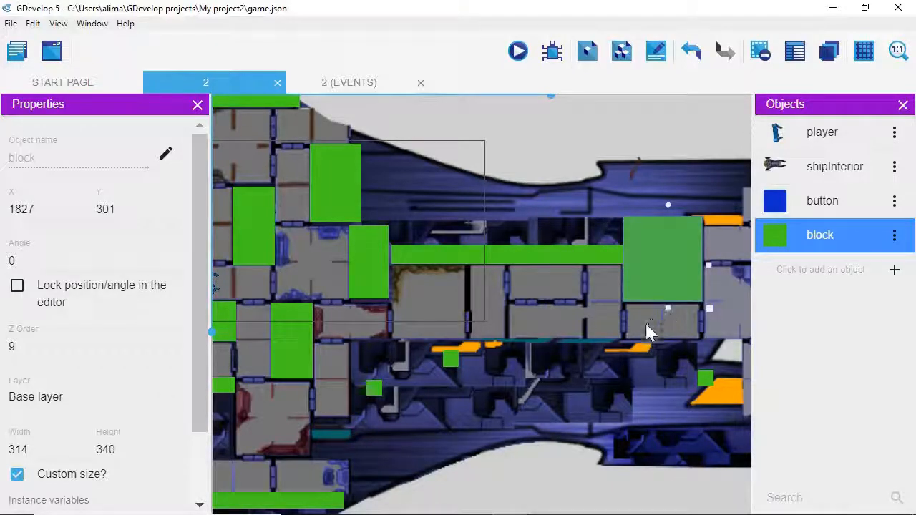
# Move the small block below the central corridor to X 740, Y 793 and stretch it to 232 by 325.
pyautogui.moveTo(618, 343); pyautogui.dragTo(623, 272, button='middle')
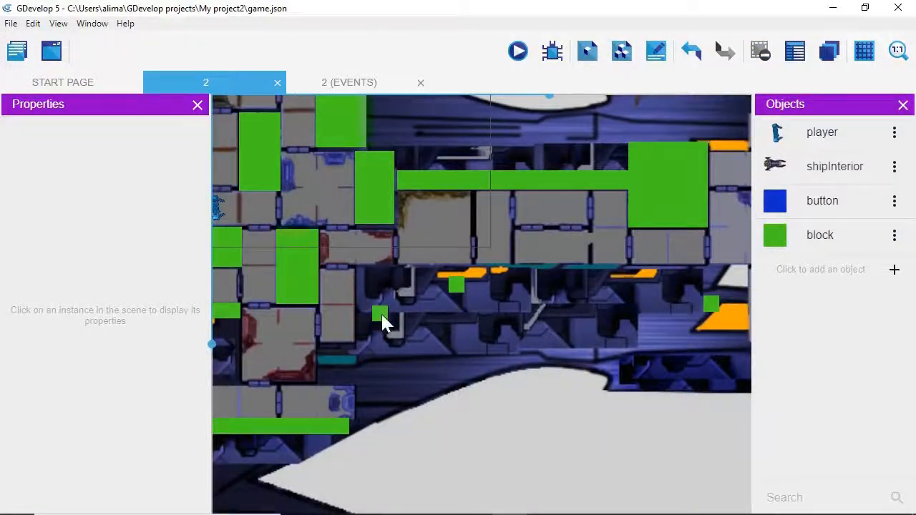
pyautogui.moveTo(381, 312); pyautogui.dragTo(369, 350)
pyautogui.click(892, 377)
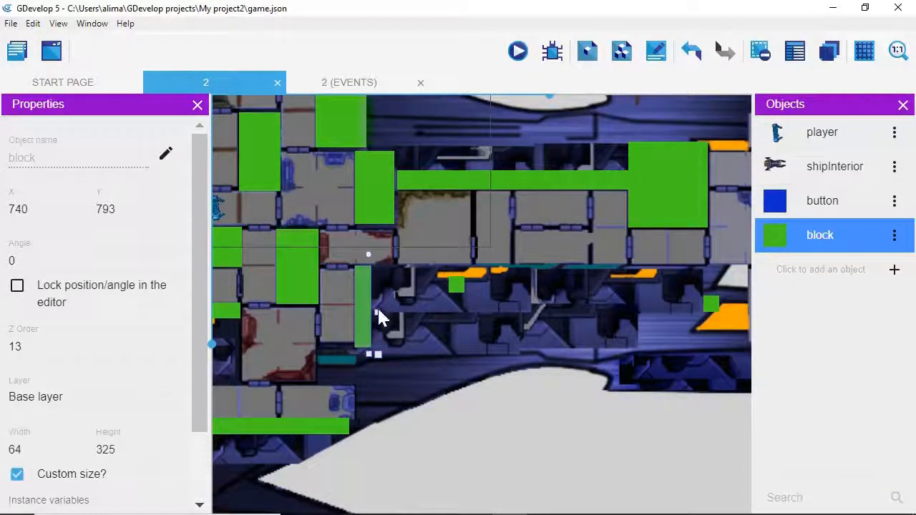
pyautogui.click(427, 316)
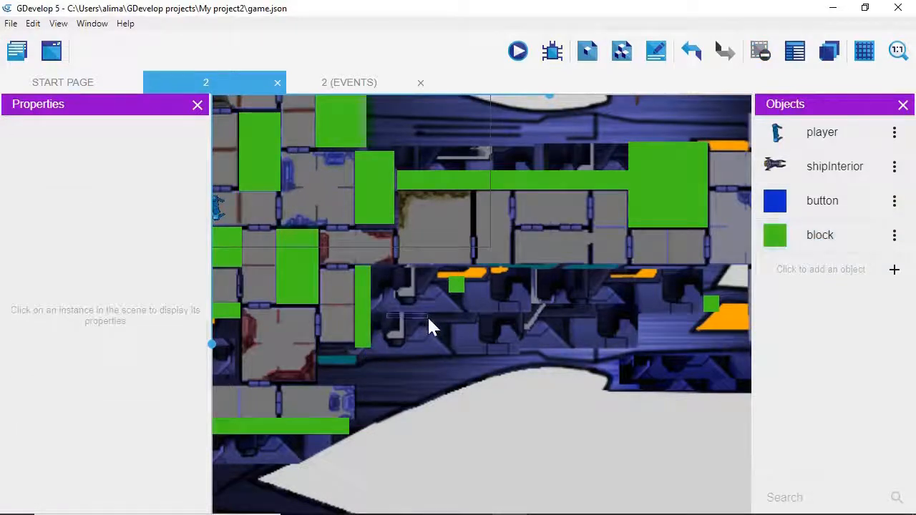
pyautogui.click(368, 312)
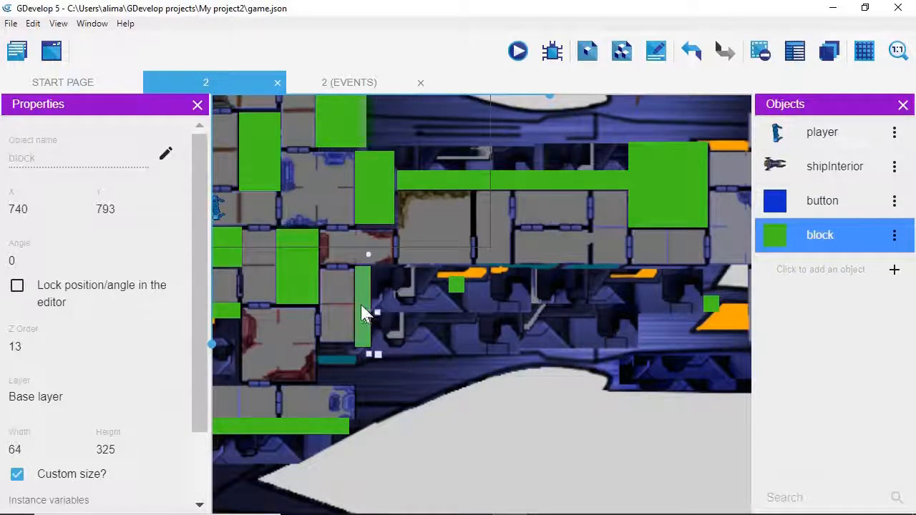
pyautogui.moveTo(376, 313); pyautogui.dragTo(422, 318)
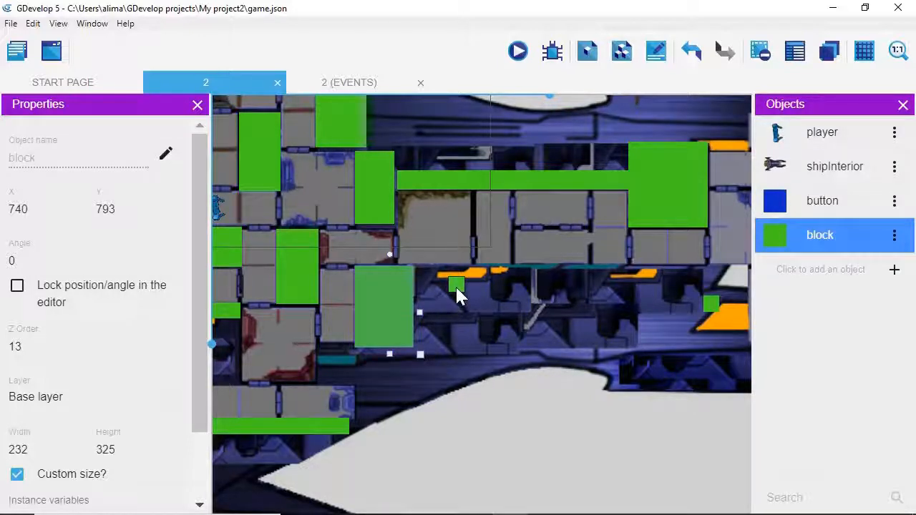
# Place a block along the outer side of the front rooms at X 2438, Y 329, stretch it to 763 high and widen it outward.
pyautogui.moveTo(597, 336); pyautogui.dragTo(479, 336, button='middle')
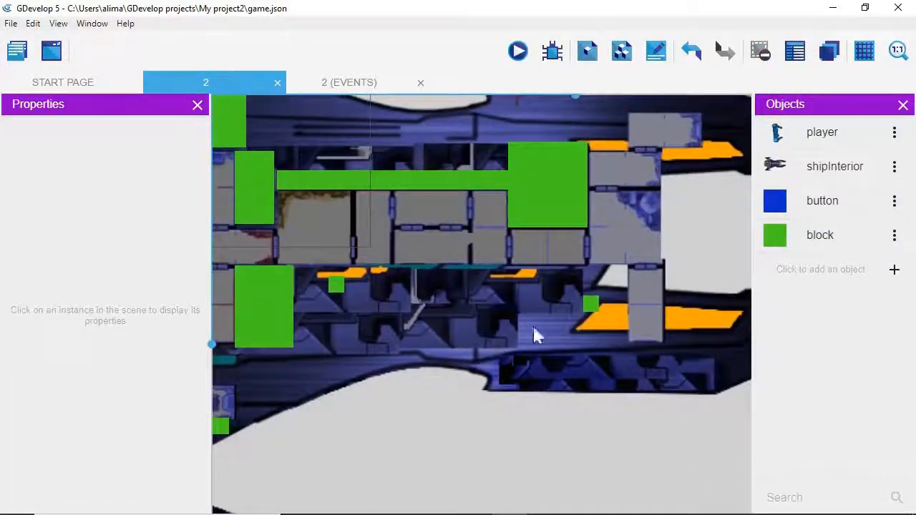
pyautogui.moveTo(586, 313); pyautogui.dragTo(690, 346)
pyautogui.click(686, 257)
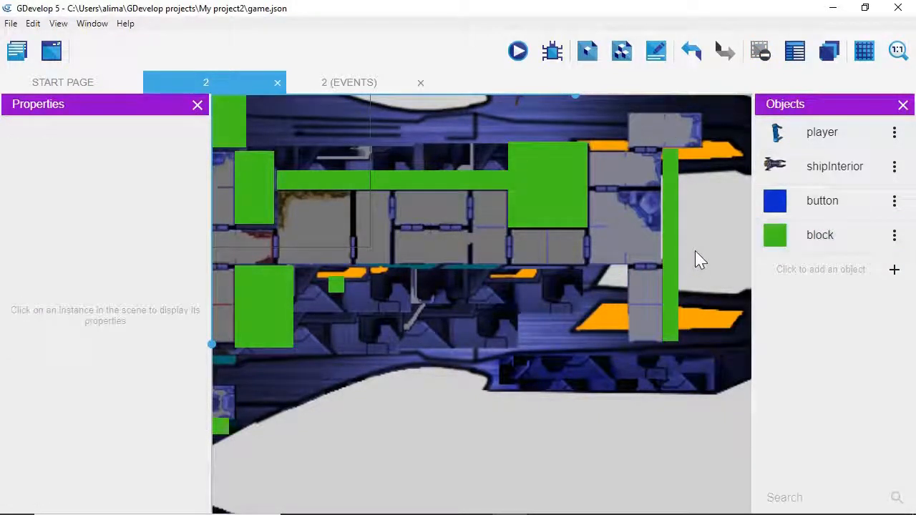
pyautogui.hscroll(3, 683, 280)
pyautogui.click(610, 259)
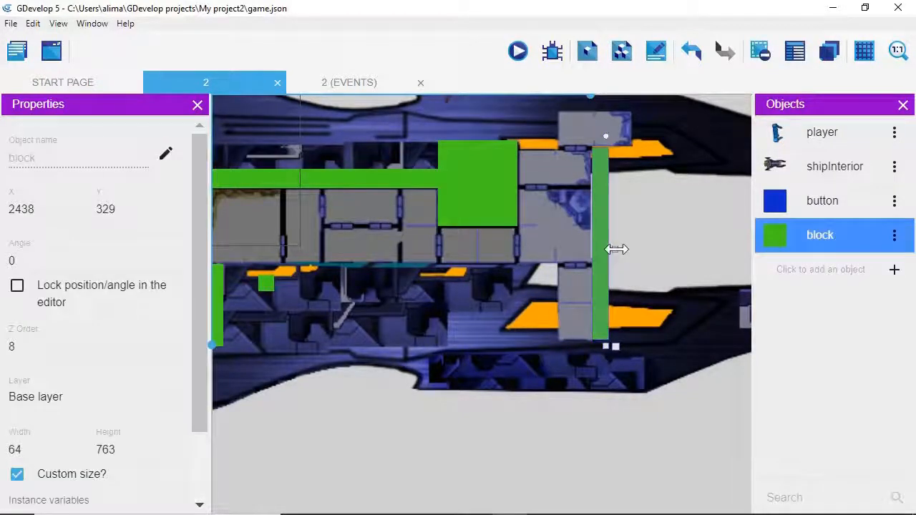
pyautogui.moveTo(616, 250); pyautogui.dragTo(657, 249)
pyautogui.click(350, 300)
pyautogui.hscroll(-3, 433, 292)
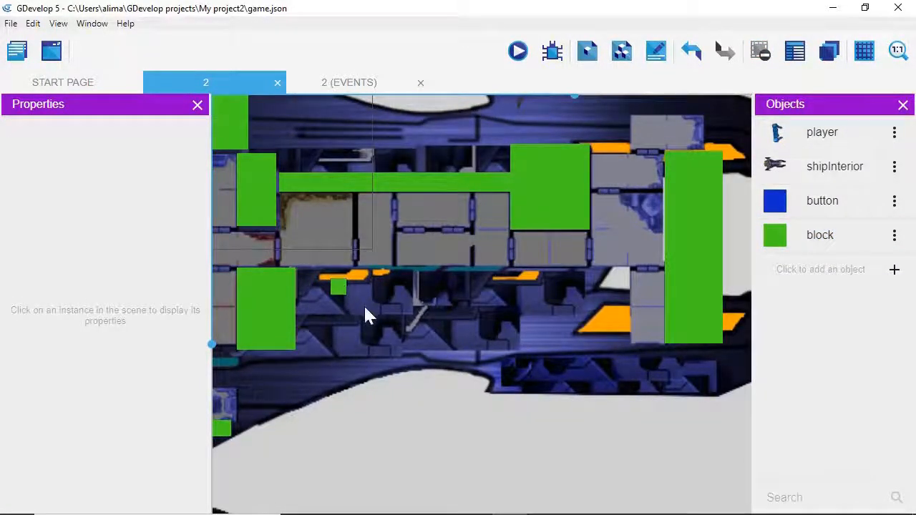
# Move the 232 by 325 block below the lower corridor, next to the red-stained room, and reduce its height to 157.
pyautogui.moveTo(363, 304); pyautogui.dragTo(433, 292, button='middle')
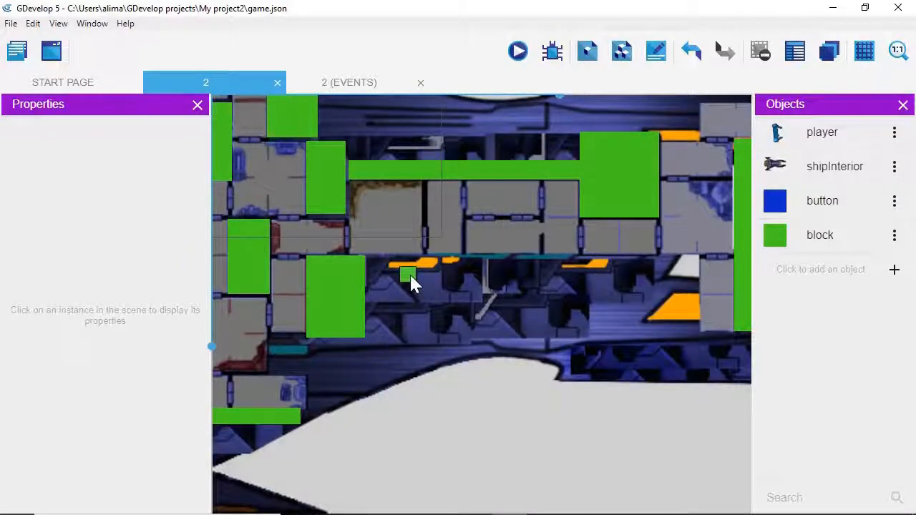
pyautogui.moveTo(352, 291); pyautogui.dragTo(346, 327)
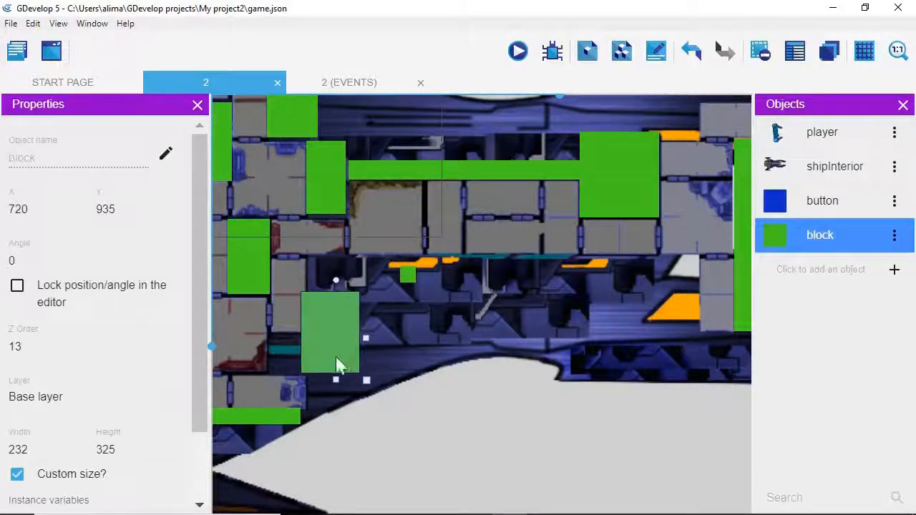
pyautogui.moveTo(335, 379); pyautogui.dragTo(308, 369)
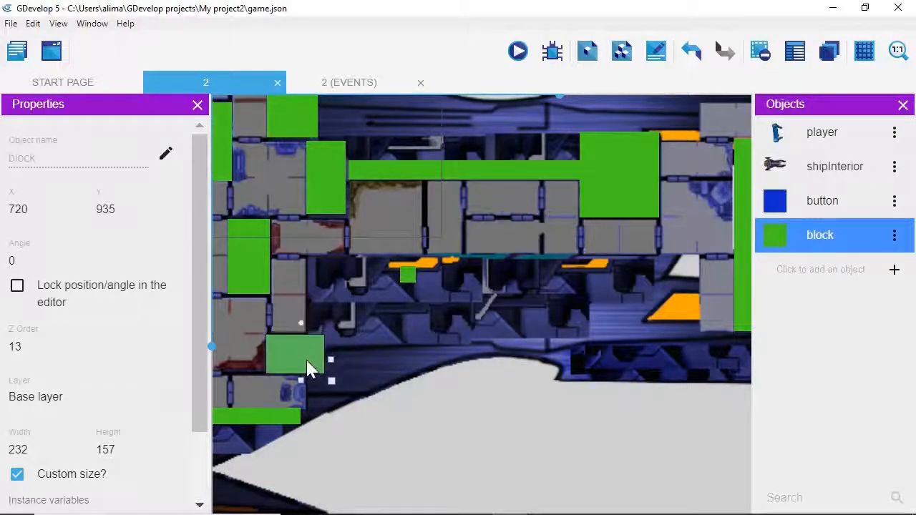
# Move the remaining small block to X 740, Y 795 below the central corridor and stretch it to 1556 by 300.
pyautogui.click(404, 280)
pyautogui.moveTo(422, 282); pyautogui.dragTo(499, 272)
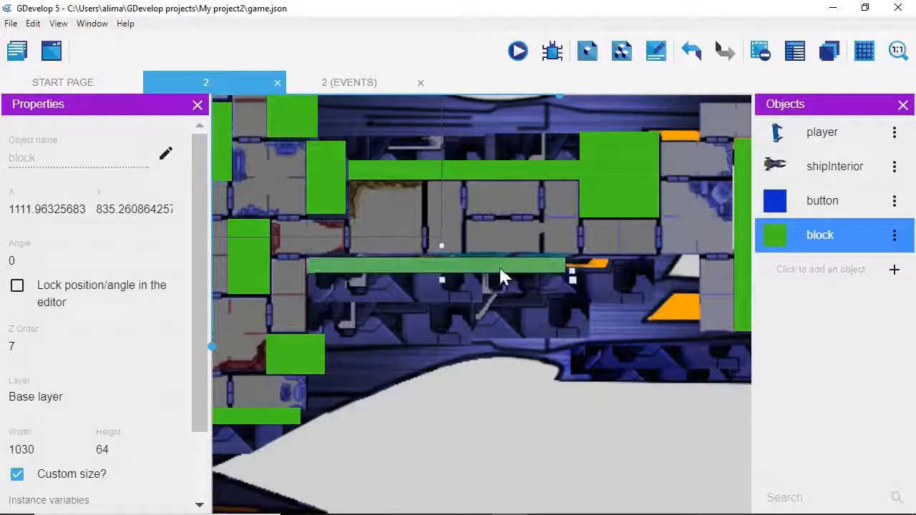
pyautogui.moveTo(442, 277); pyautogui.dragTo(445, 338)
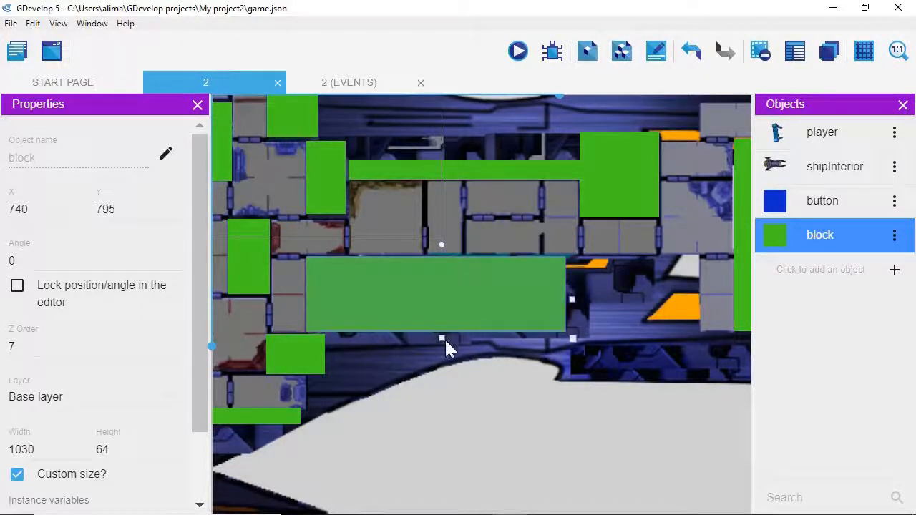
pyautogui.moveTo(573, 298); pyautogui.dragTo(705, 320)
pyautogui.scroll(-5, 718, 348)
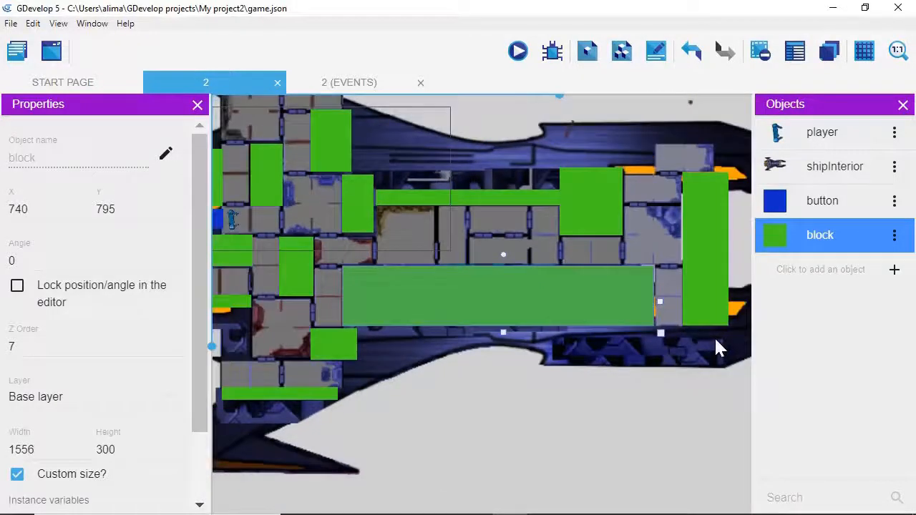
pyautogui.click(711, 296)
# Add a block instance above the upper front room at X 2318, Y 114 and stretch it to 309 by 64.
pyautogui.moveTo(709, 289); pyautogui.dragTo(669, 272, button='middle')
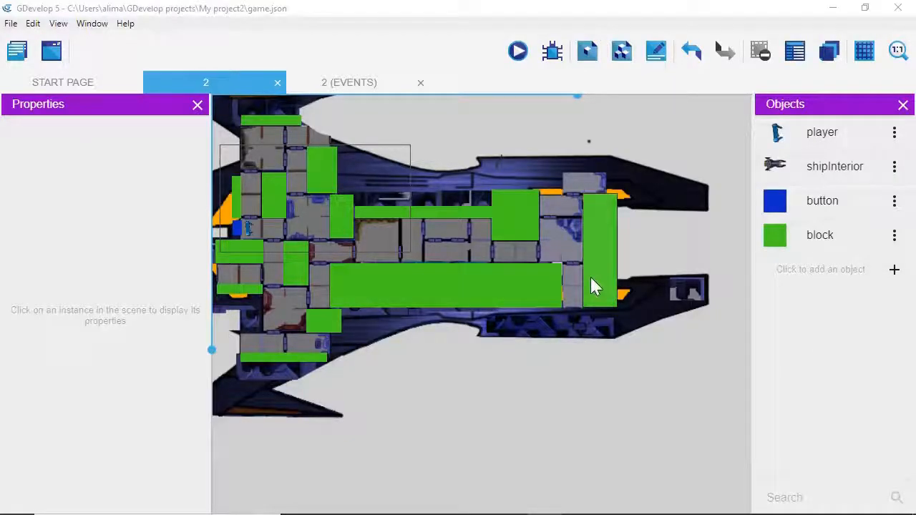
pyautogui.rightClick(566, 164)
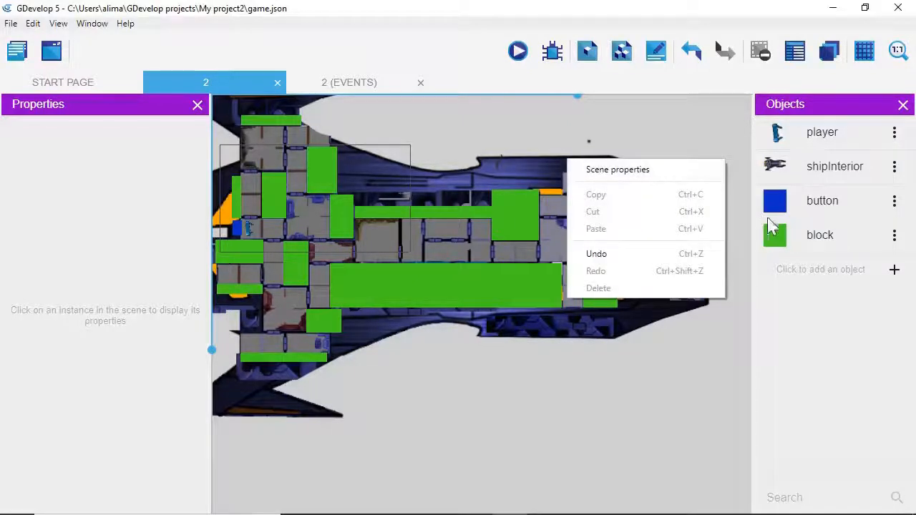
pyautogui.click(807, 244)
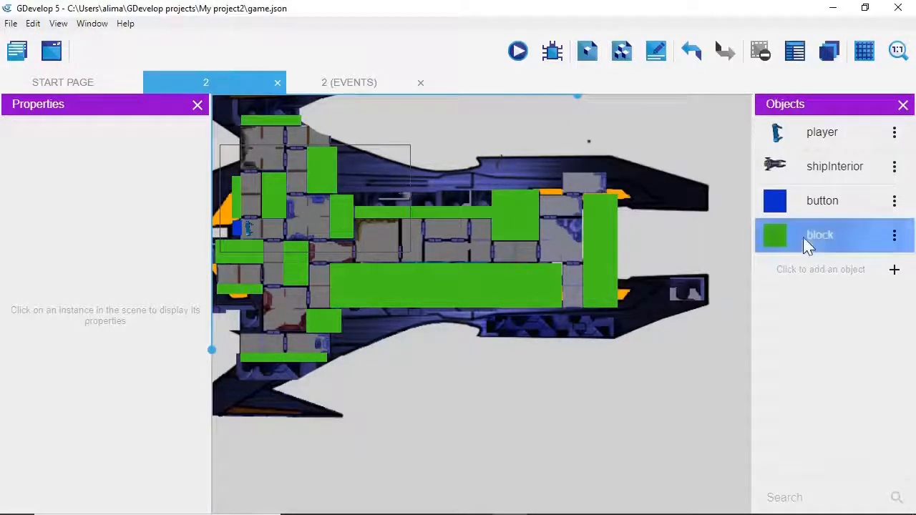
pyautogui.rightClick(599, 162)
pyautogui.click(620, 170)
pyautogui.click(580, 170)
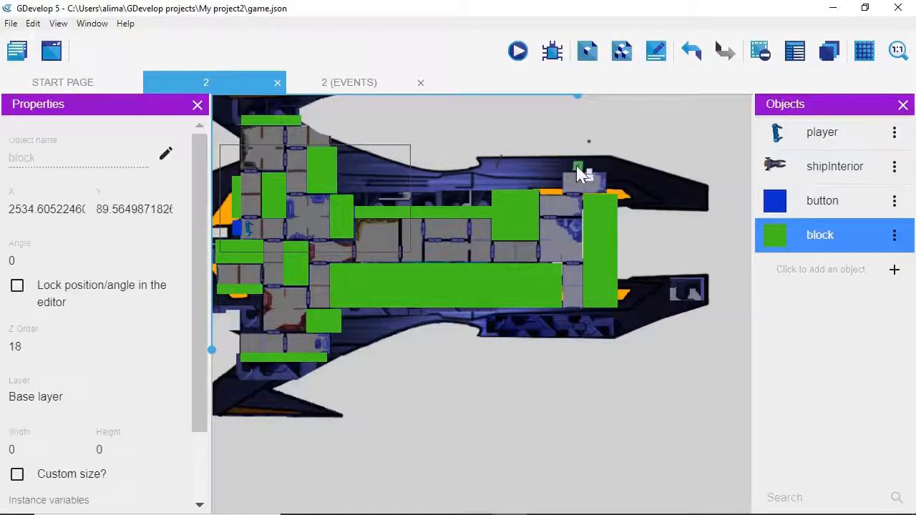
pyautogui.moveTo(578, 167); pyautogui.dragTo(617, 179)
pyautogui.click(585, 166)
pyautogui.click(569, 168)
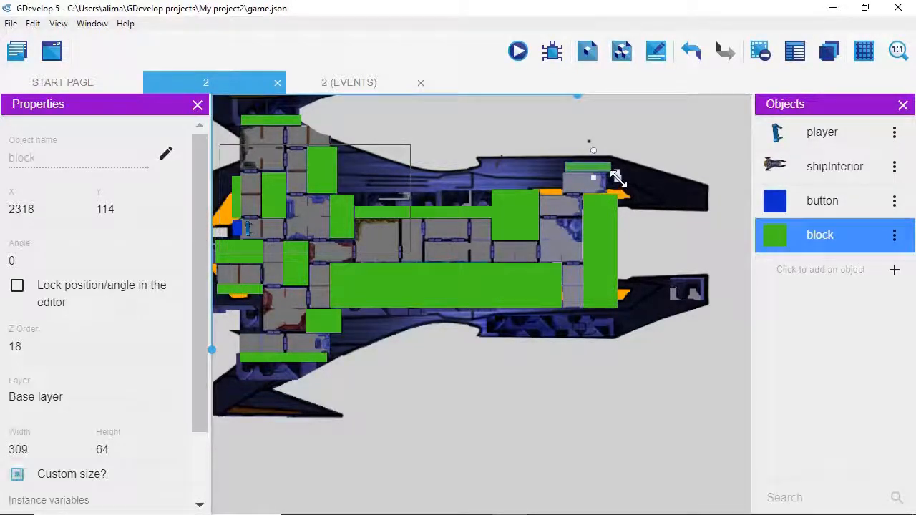
# Duplicate the 308 by 64 block under the lower wing rooms and fit the copy beneath the lower front room at X 2297, Y 1087, 140 wide.
pyautogui.moveTo(560, 228); pyautogui.dragTo(614, 221, button='middle')
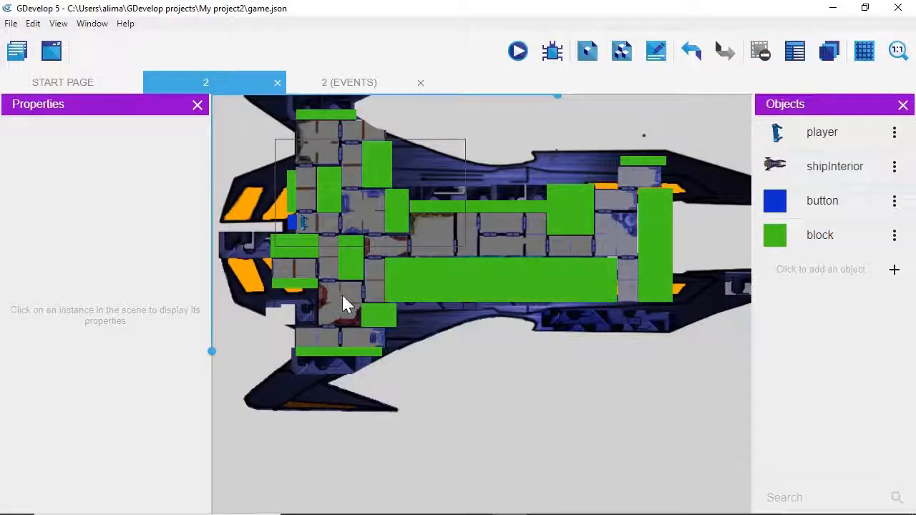
pyautogui.click(306, 287)
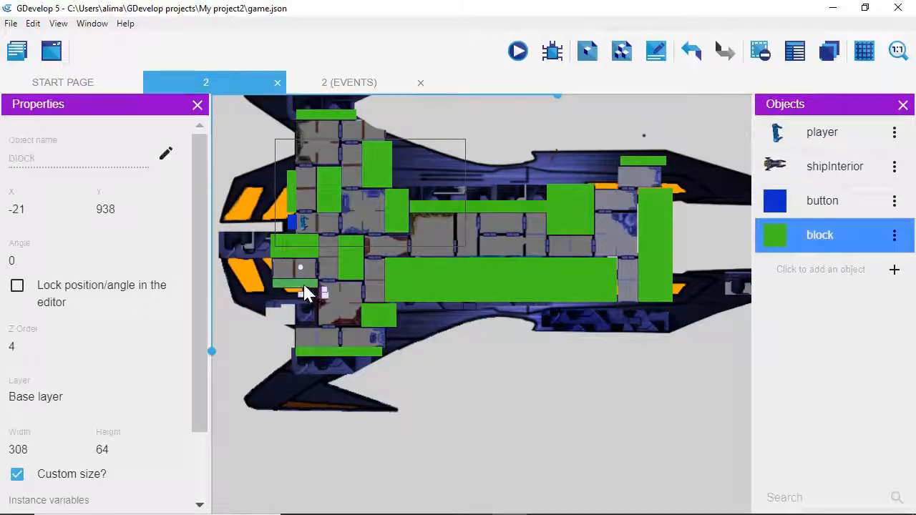
pyautogui.rightClick(304, 285)
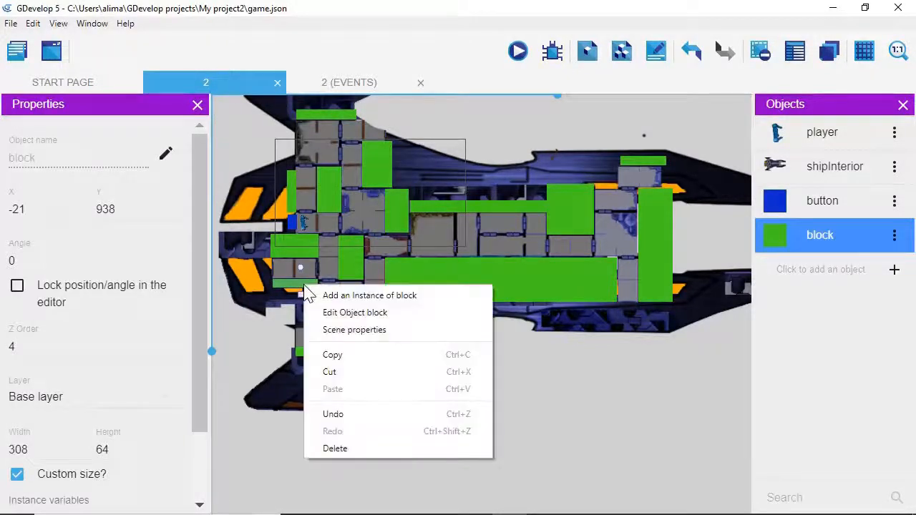
pyautogui.click(341, 354)
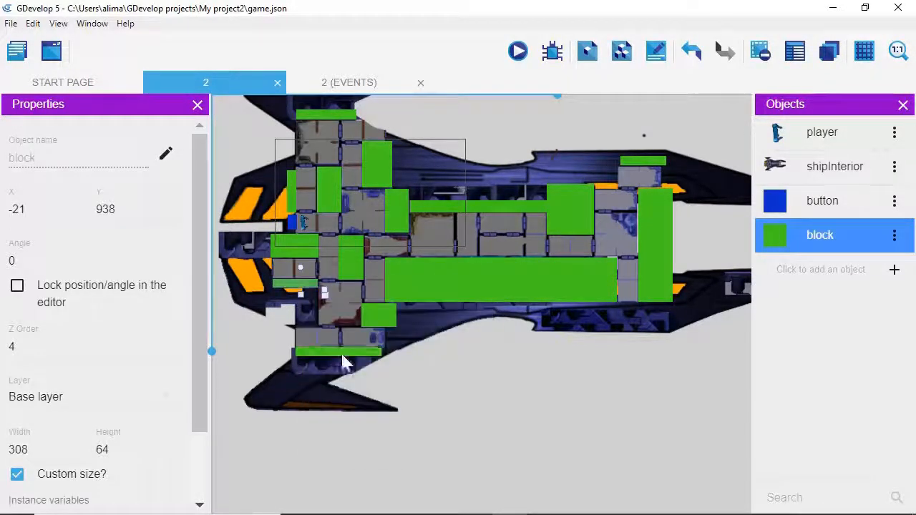
pyautogui.rightClick(289, 313)
pyautogui.click(323, 415)
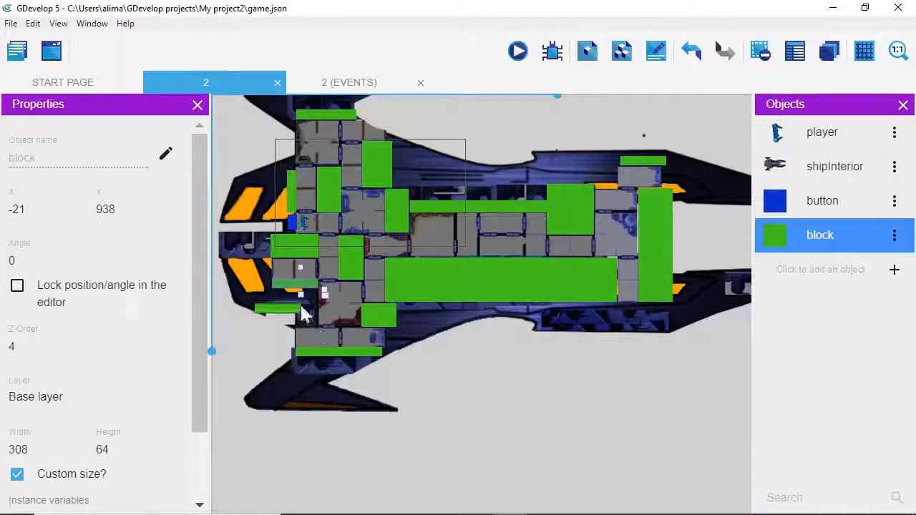
pyautogui.moveTo(289, 312); pyautogui.dragTo(306, 300)
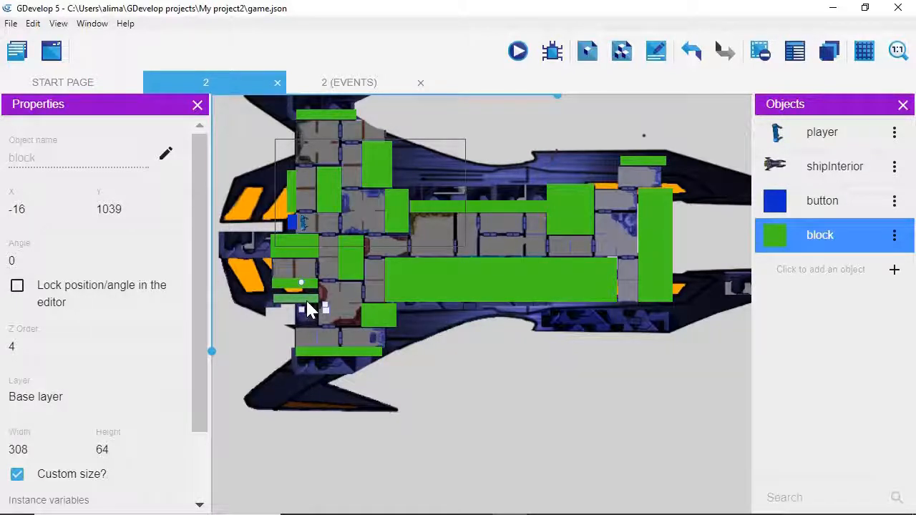
pyautogui.moveTo(308, 309); pyautogui.dragTo(635, 315)
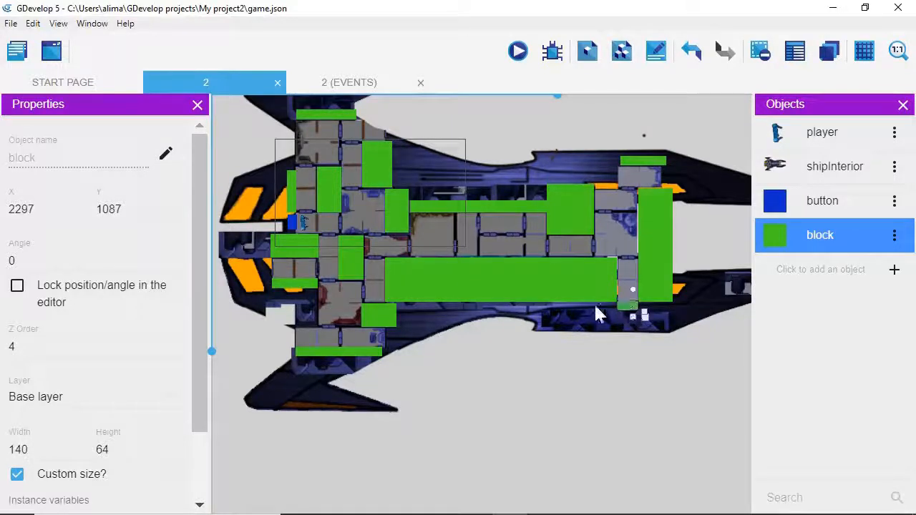
# Duplicate the 232 by 157 block and fit the copy along the red-stained room's left side at X 158, Y 1009, sized 136 by 234.
pyautogui.click(378, 312)
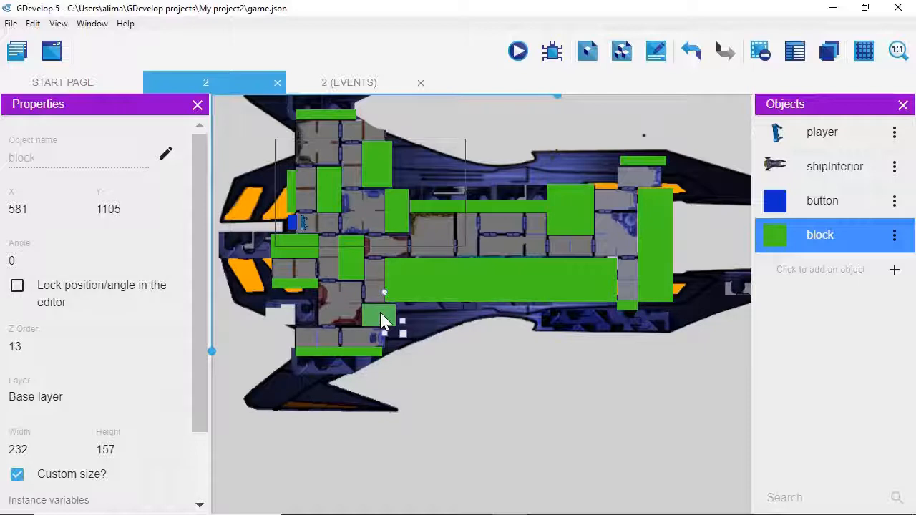
pyautogui.rightClick(383, 320)
pyautogui.click(434, 383)
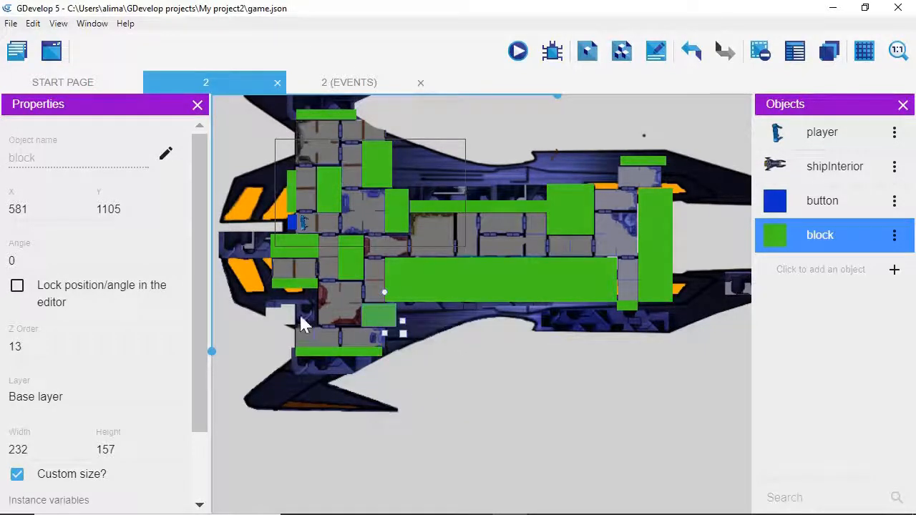
pyautogui.rightClick(301, 317)
pyautogui.click(346, 419)
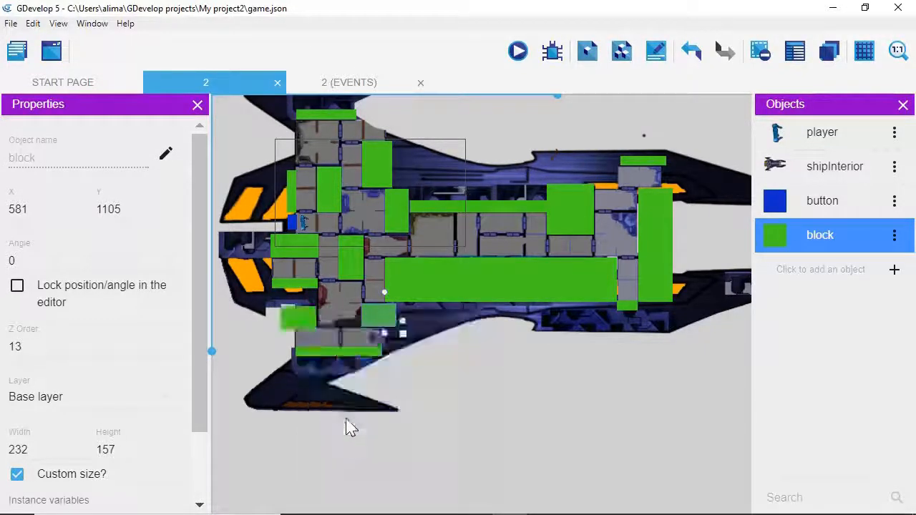
pyautogui.click(295, 321)
pyautogui.moveTo(315, 324)
pyautogui.mouseDown()
pyautogui.moveTo(289, 321)
pyautogui.moveTo(308, 310)
pyautogui.moveTo(317, 317)
pyautogui.moveTo(312, 333)
pyautogui.mouseUp()
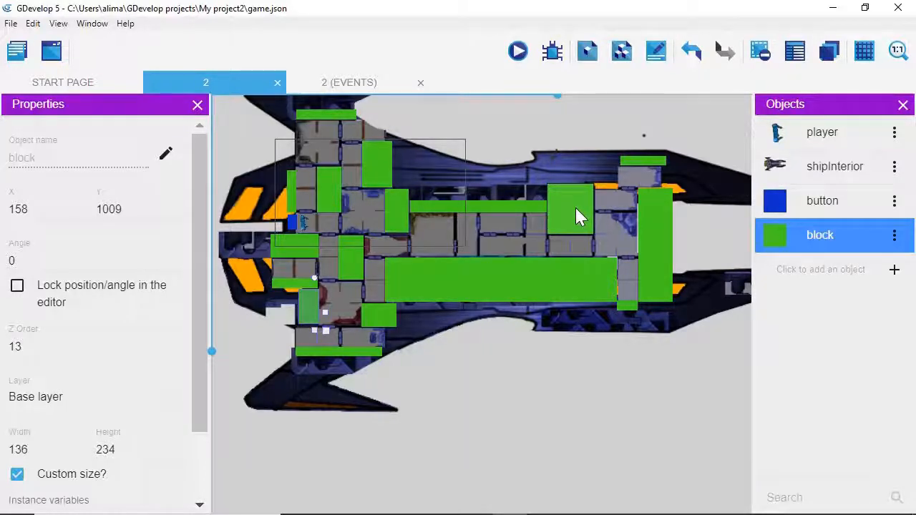
# Duplicate the 314 by 340 block and fit the copy left of the upper front room at X 2178, Y 124, sized 136 by 220.
pyautogui.click(576, 209)
pyautogui.rightClick(576, 207)
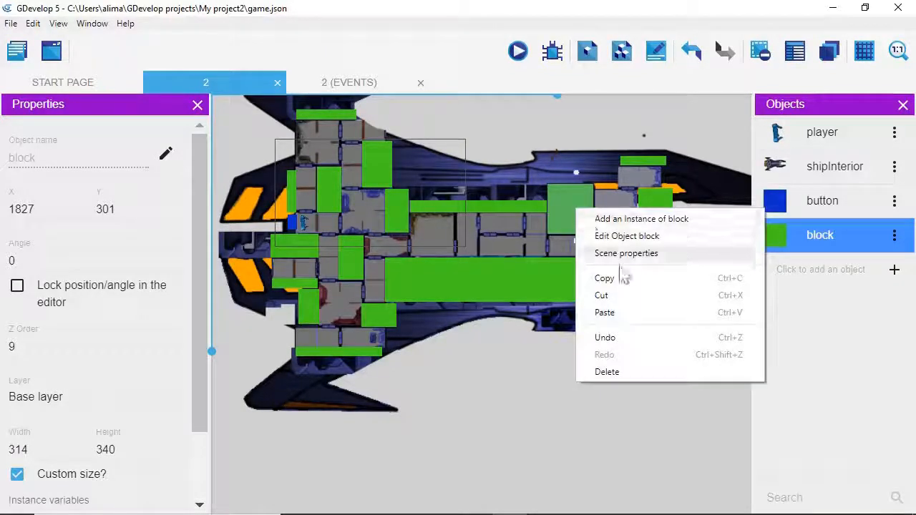
pyautogui.click(628, 281)
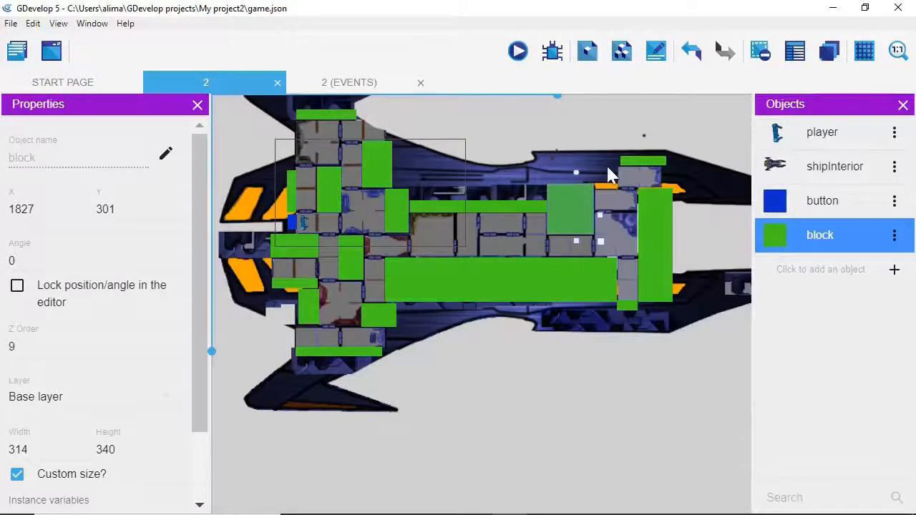
pyautogui.rightClick(597, 165)
pyautogui.click(644, 270)
pyautogui.moveTo(596, 163)
pyautogui.mouseDown()
pyautogui.moveTo(594, 145)
pyautogui.moveTo(587, 158)
pyautogui.moveTo(602, 176)
pyautogui.moveTo(617, 170)
pyautogui.moveTo(618, 179)
pyautogui.moveTo(610, 166)
pyautogui.mouseUp()
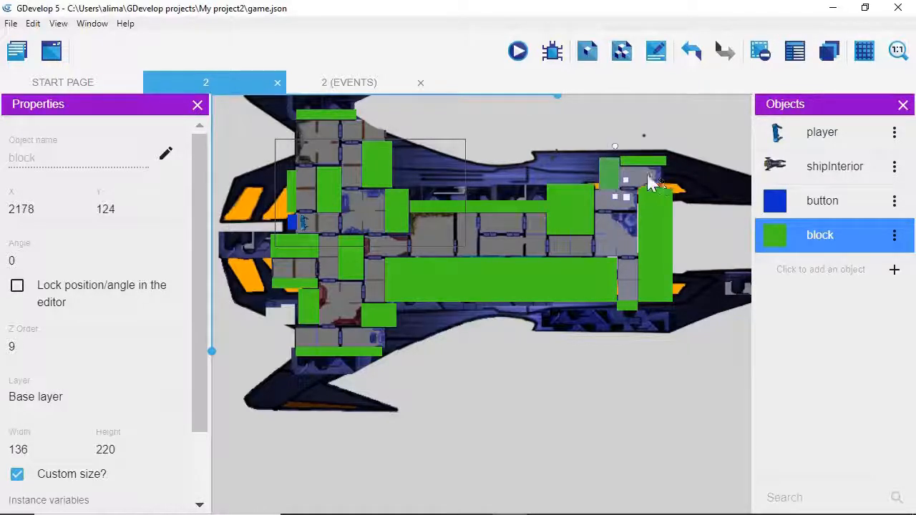
# Duplicate the 136 by 220 block and fit the copy on the upper front room's right side at X 2596, Y 186, 148 high.
pyautogui.rightClick(613, 174)
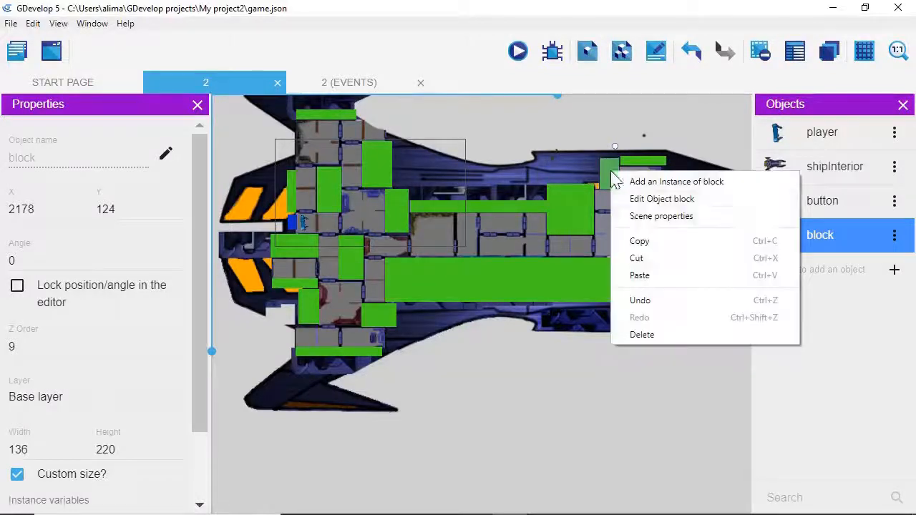
pyautogui.click(660, 244)
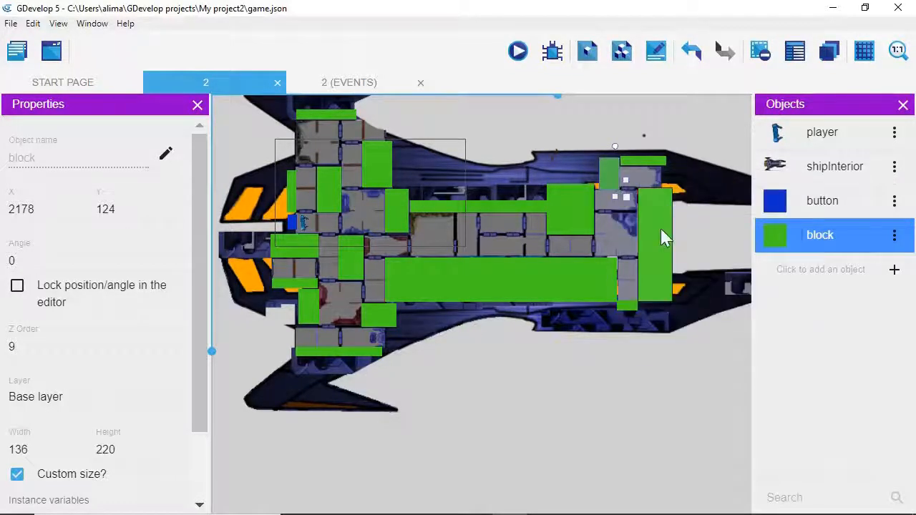
pyautogui.rightClick(671, 174)
pyautogui.click(709, 278)
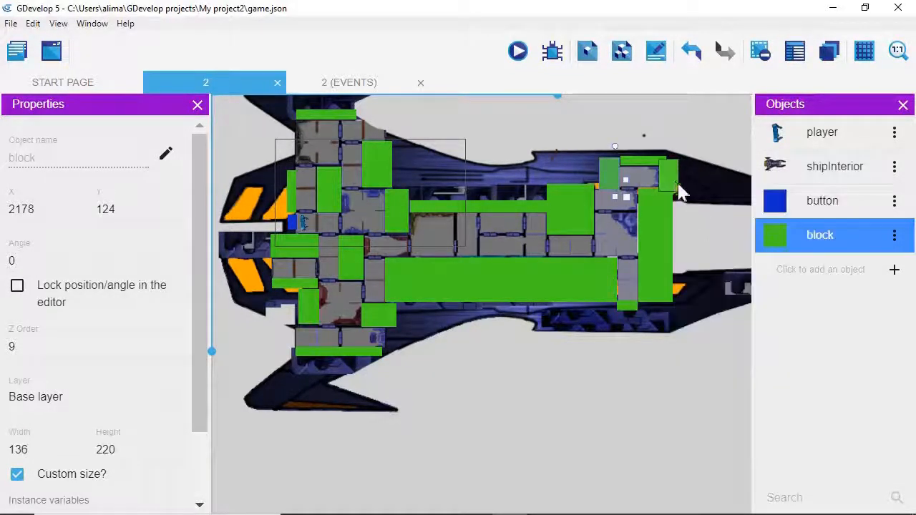
pyautogui.moveTo(675, 177); pyautogui.dragTo(681, 186)
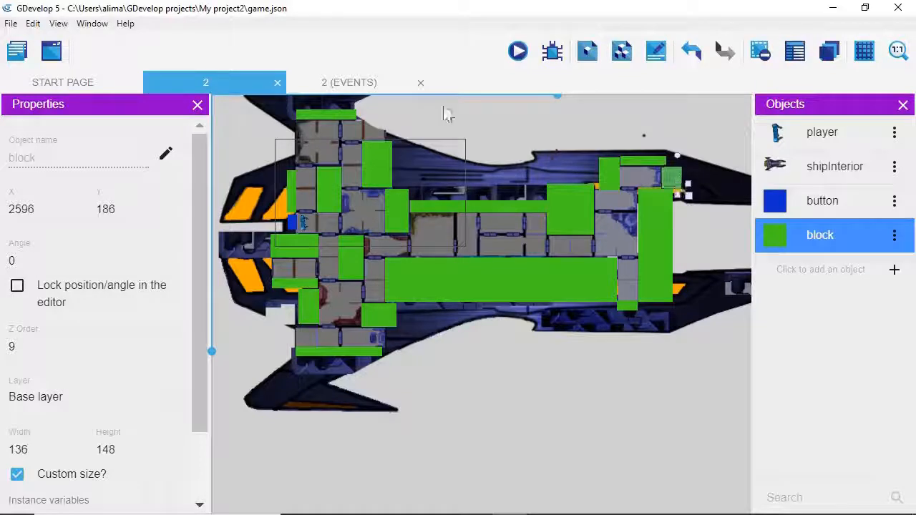
# Duplicate the 203 by 311 block and rotate the copy to cover the slanted outer corner of the upper wing rooms.
pyautogui.click(387, 167)
pyautogui.rightClick(387, 167)
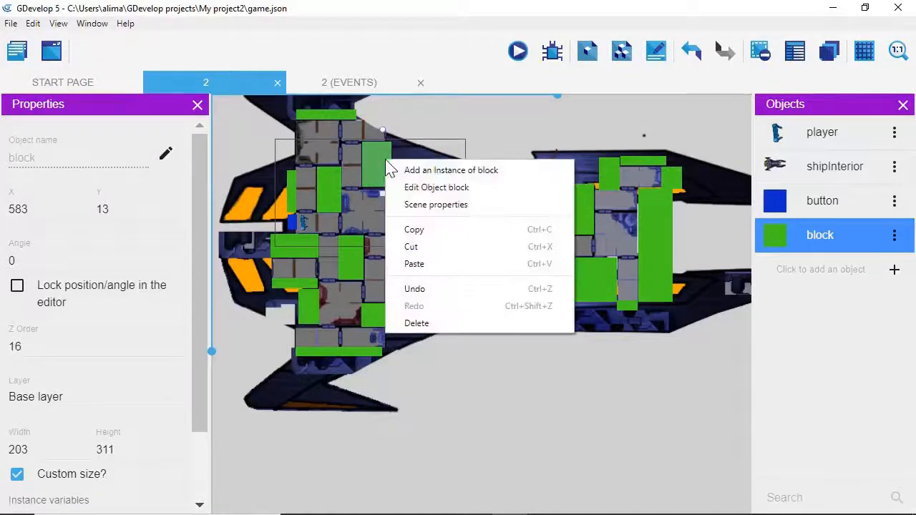
pyautogui.click(446, 235)
pyautogui.rightClick(394, 117)
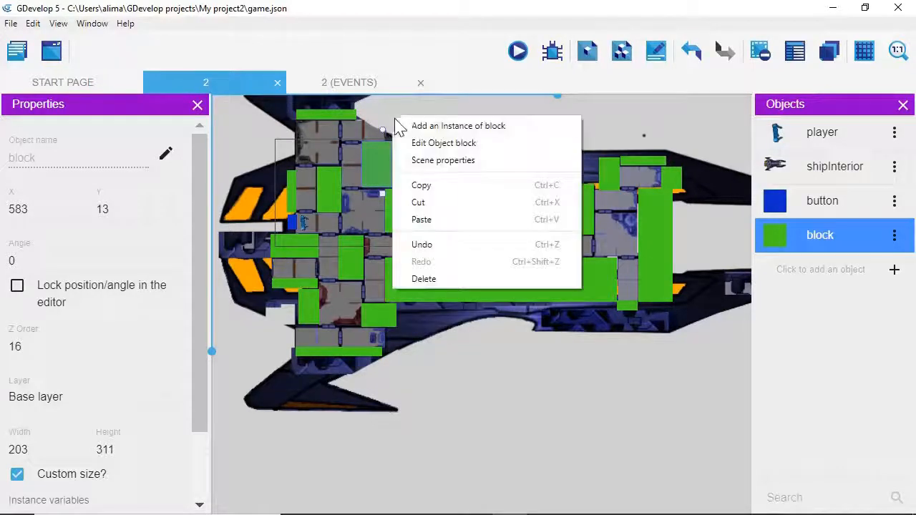
pyautogui.click(444, 219)
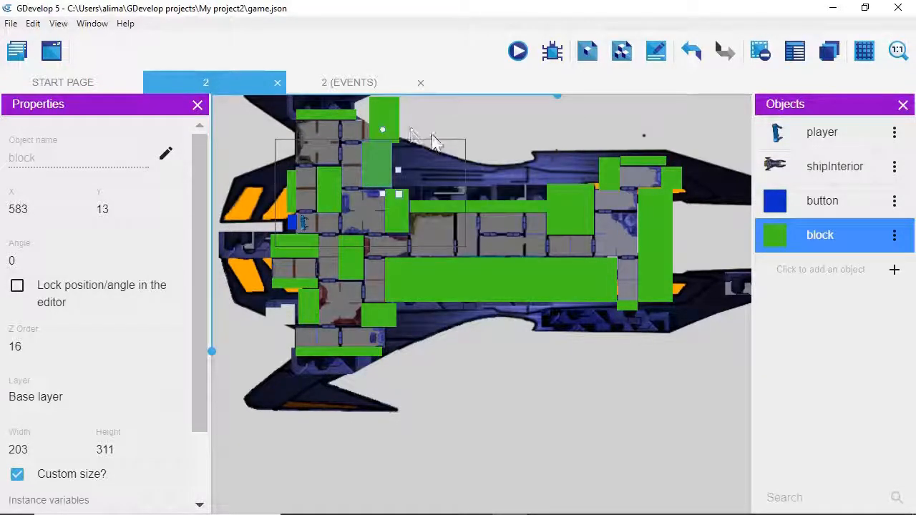
pyautogui.moveTo(467, 128); pyautogui.dragTo(474, 189, button='middle')
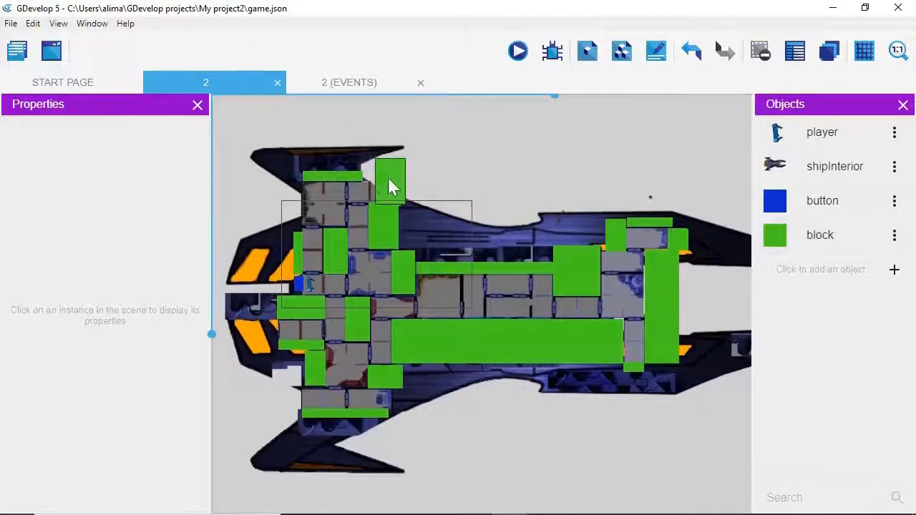
pyautogui.click(392, 182)
pyautogui.click(400, 152)
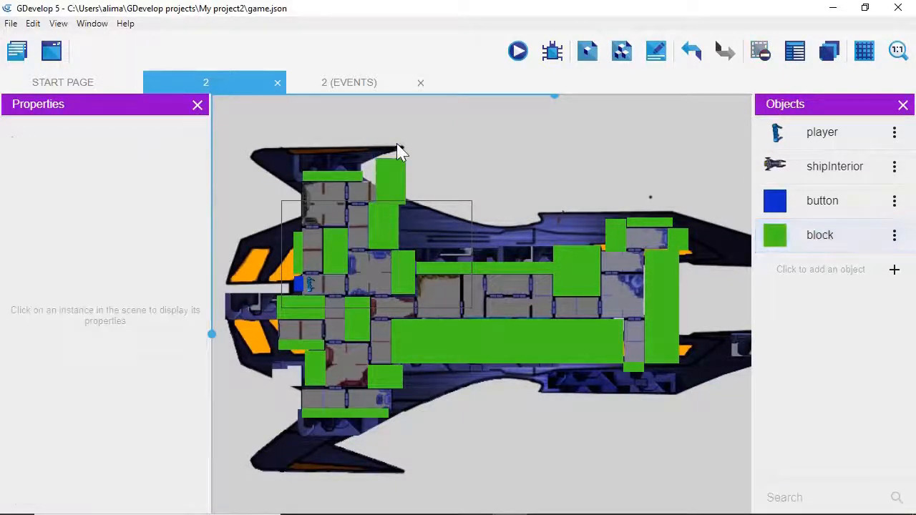
pyautogui.click(399, 171)
pyautogui.moveTo(409, 153); pyautogui.dragTo(392, 179)
pyautogui.click(449, 175)
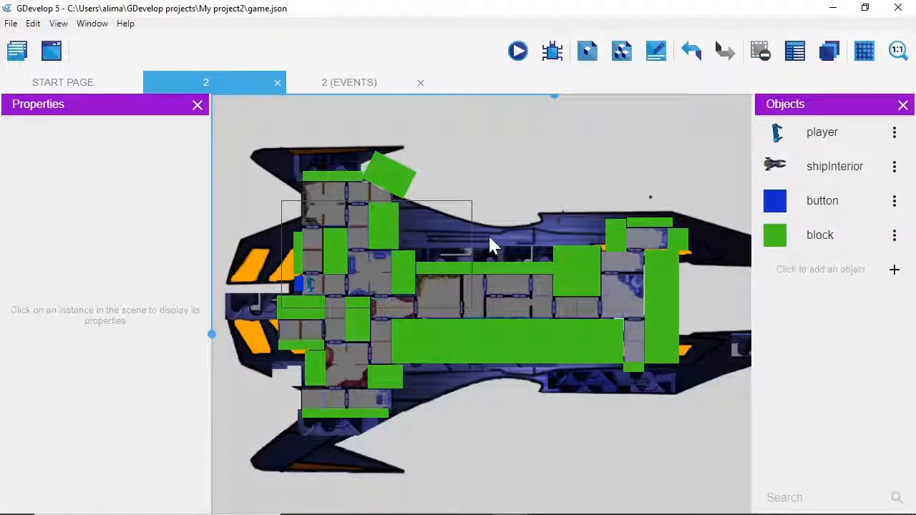
# Duplicate the 232 by 157 block and place the copy at the right end of the lower wing rooms at X 749, Y 1264.
pyautogui.click(385, 379)
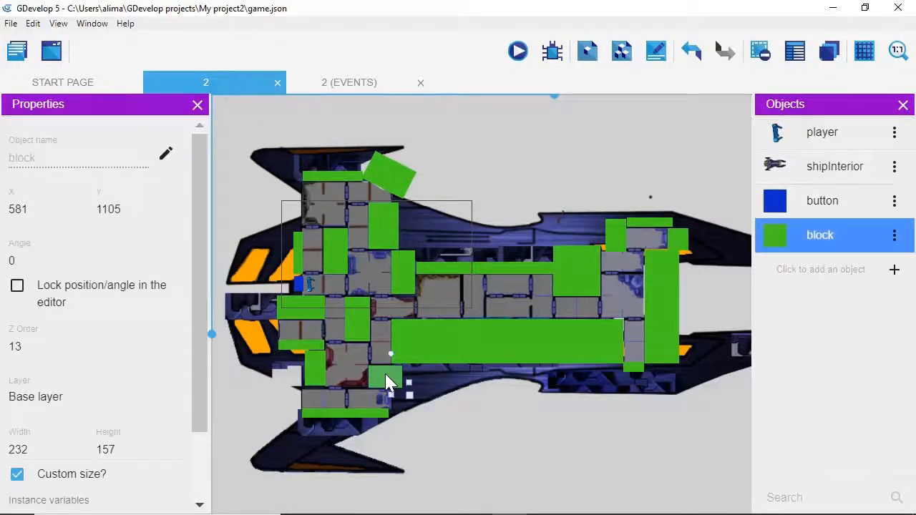
pyautogui.rightClick(388, 380)
pyautogui.click(436, 272)
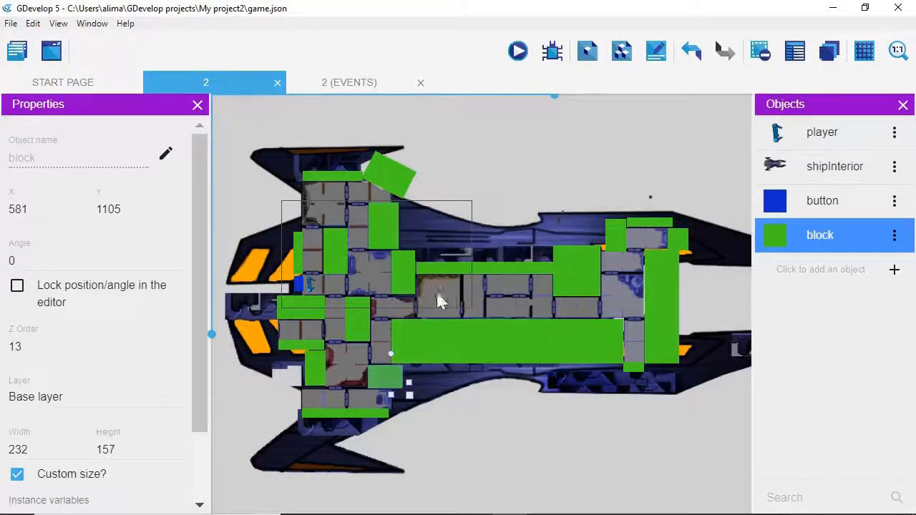
pyautogui.rightClick(405, 405)
pyautogui.click(459, 335)
pyautogui.click(410, 405)
pyautogui.moveTo(407, 400); pyautogui.dragTo(411, 401)
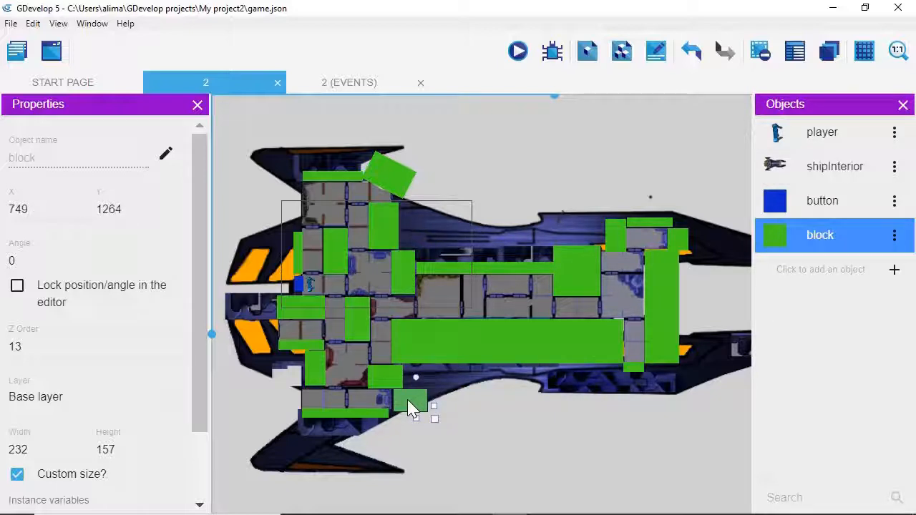
# Duplicate the block at the right end of the lower wing rooms and place the copy against their left end.
pyautogui.rightClick(413, 400)
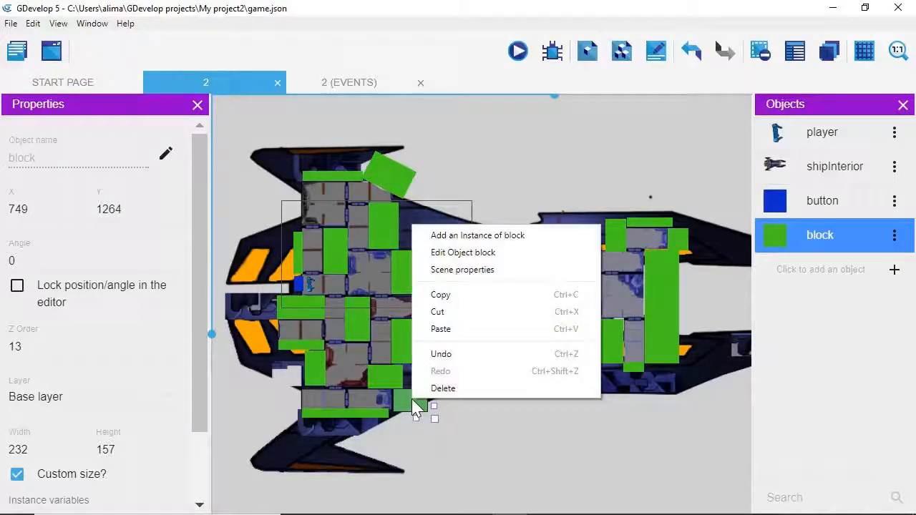
pyautogui.click(472, 300)
pyautogui.rightClick(268, 402)
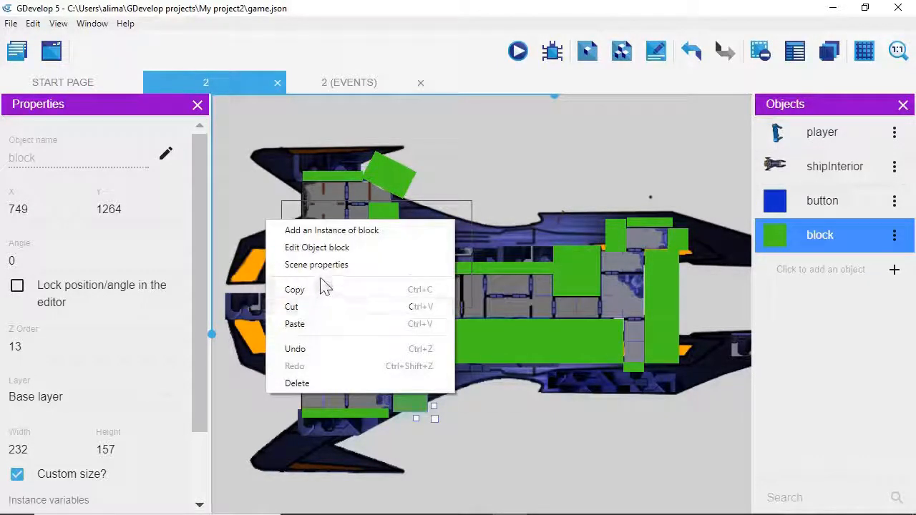
pyautogui.click(319, 325)
pyautogui.moveTo(269, 403); pyautogui.dragTo(305, 409)
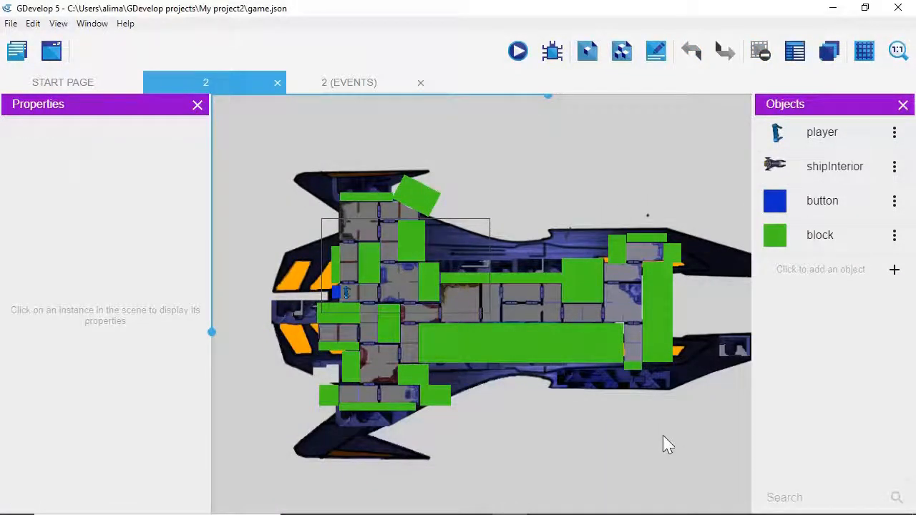
# Add a new event after the camera event in the scene's event sheet, with a Collision condition between player and block.
pyautogui.click(385, 92)
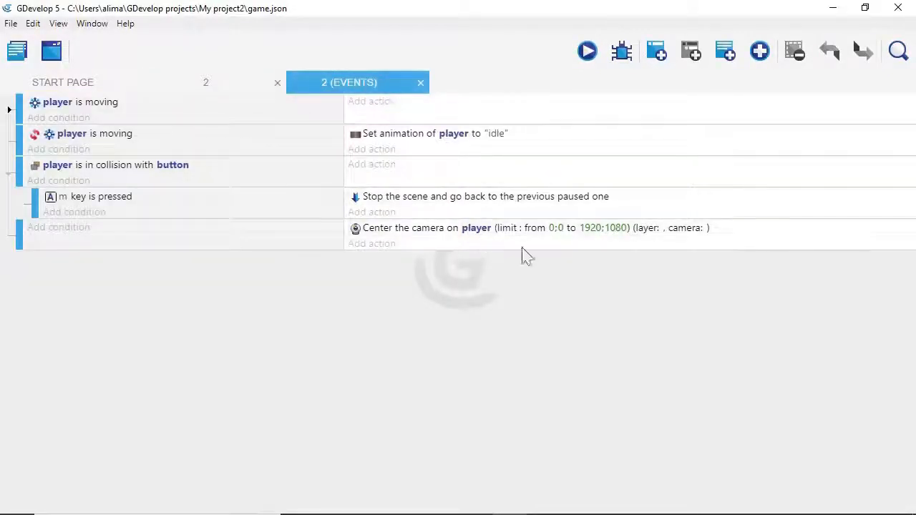
pyautogui.click(720, 248)
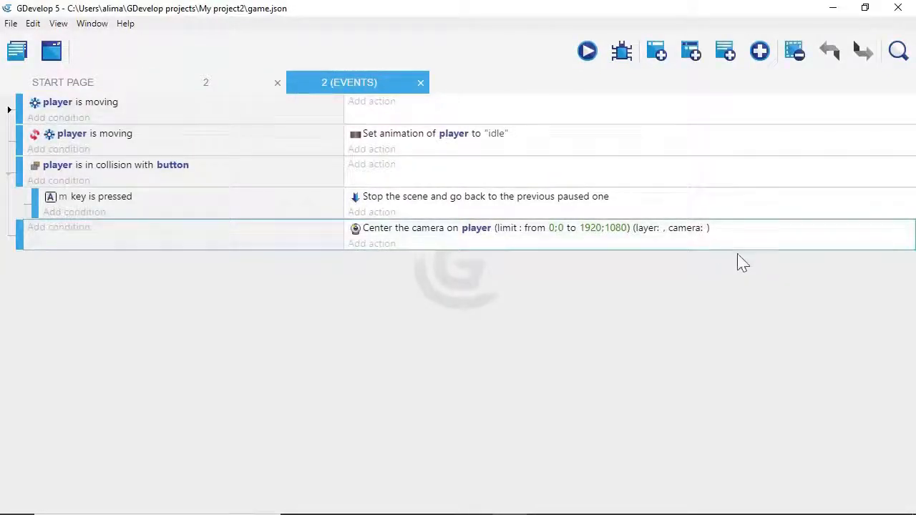
pyautogui.click(657, 53)
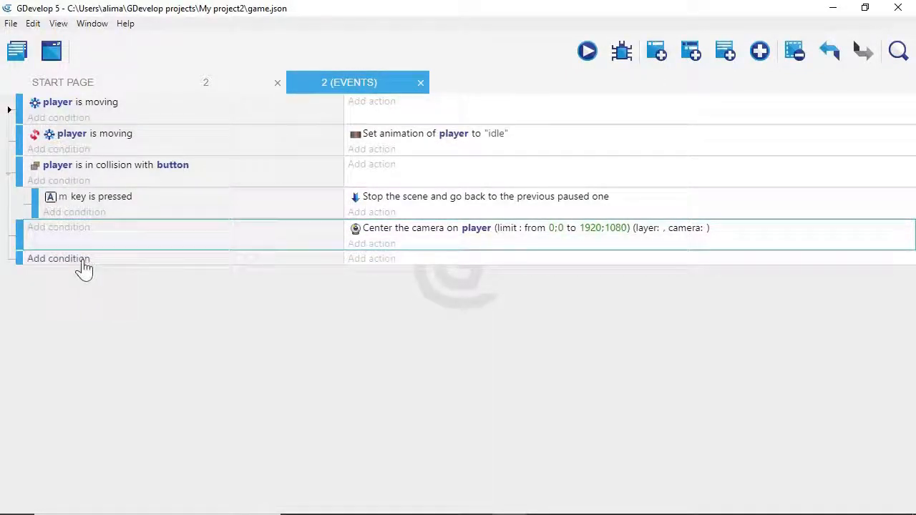
pyautogui.click(59, 258)
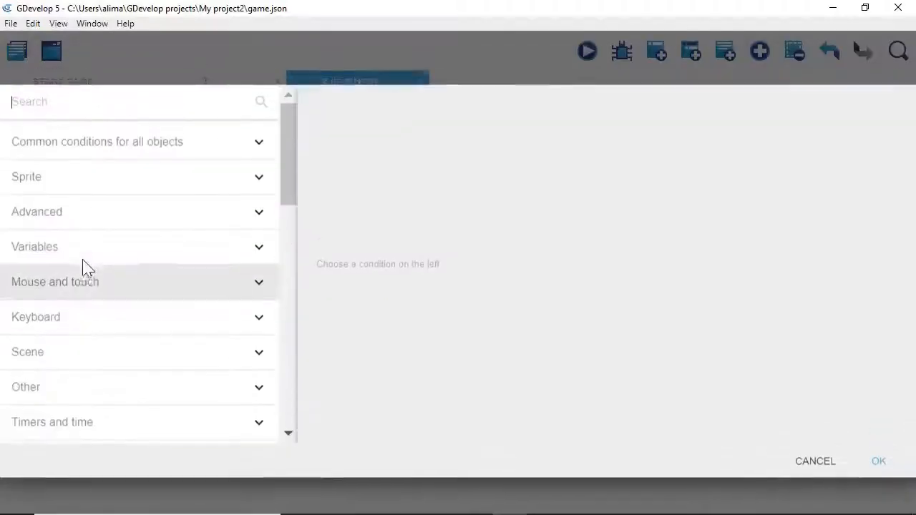
pyautogui.click(208, 157)
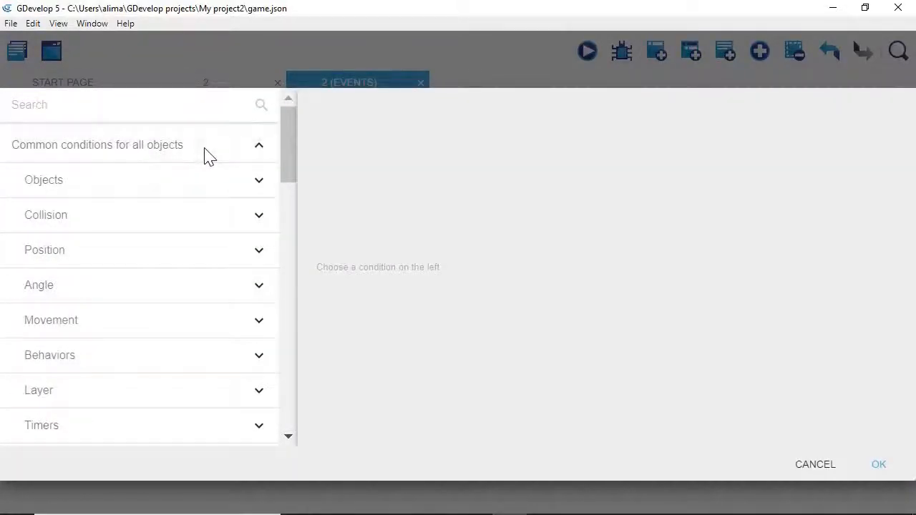
pyautogui.click(170, 228)
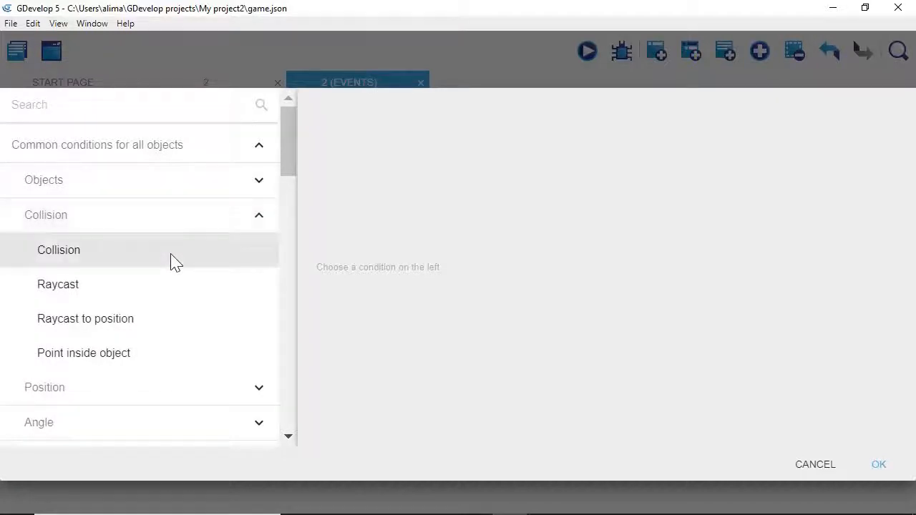
pyautogui.click(172, 256)
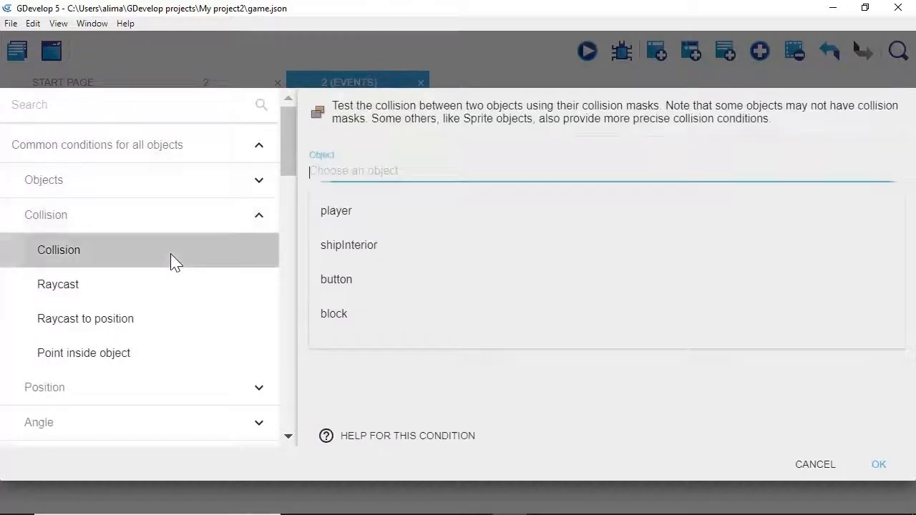
pyautogui.click(397, 222)
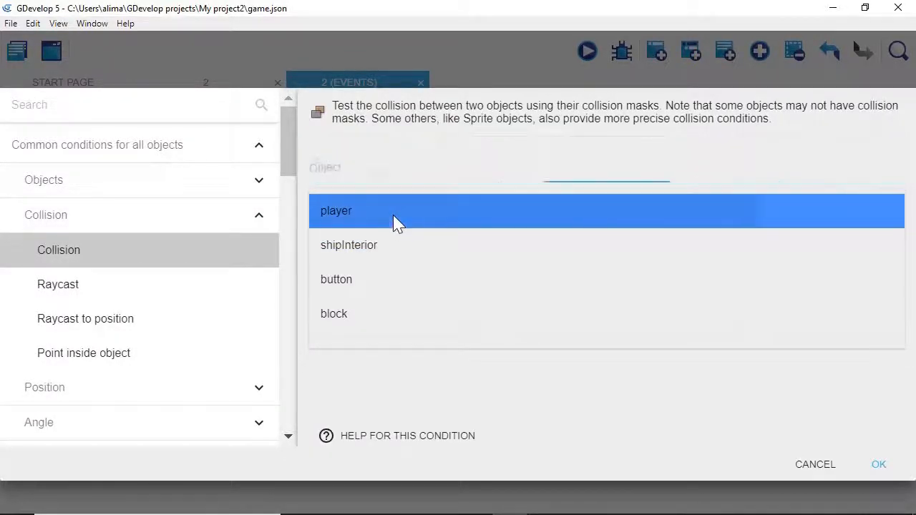
pyautogui.click(397, 223)
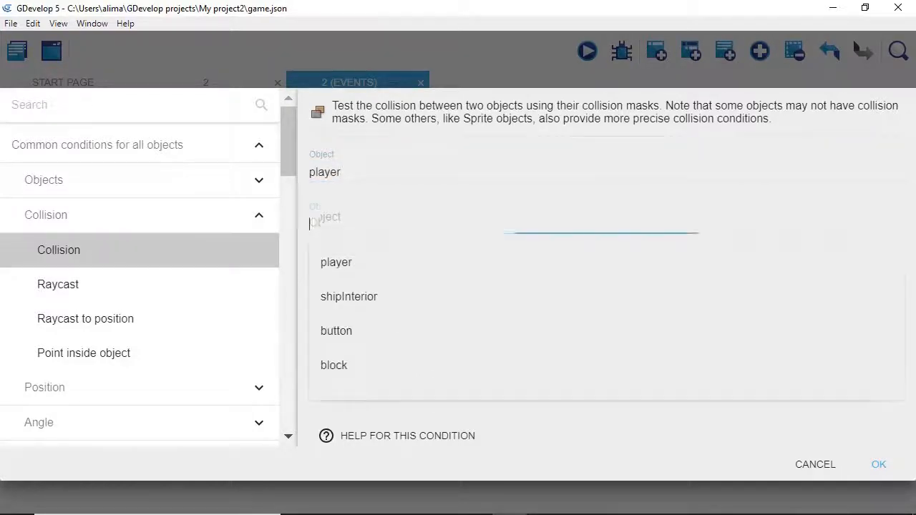
pyautogui.click(393, 369)
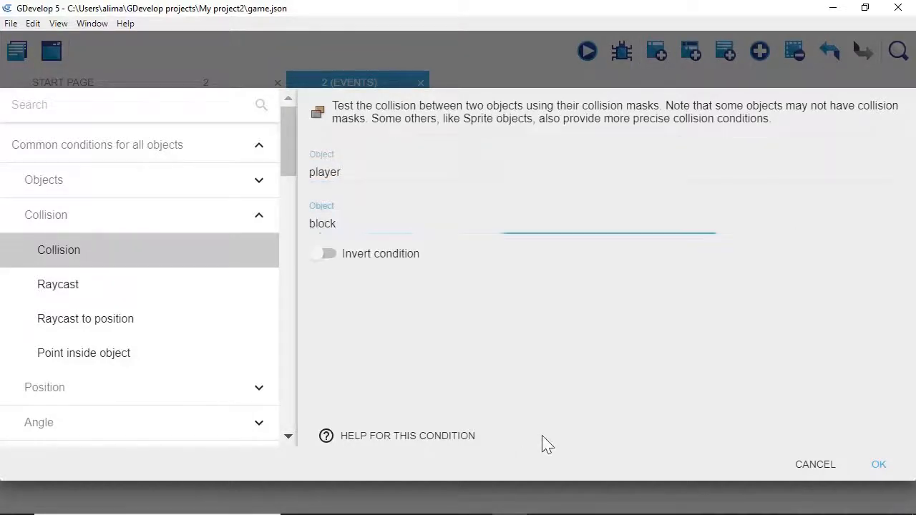
pyautogui.click(879, 466)
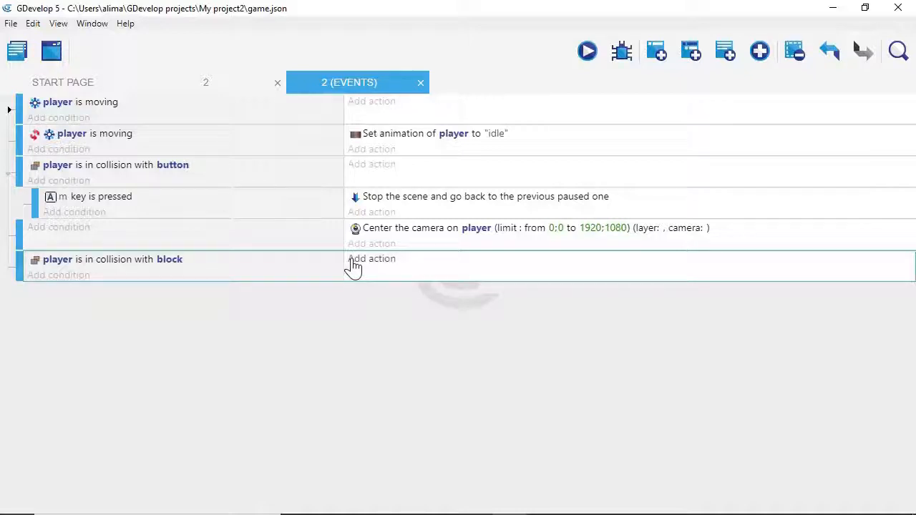
# Add a Separate two objects action to the player–block collision event, moving player away from block.
pyautogui.click(353, 263)
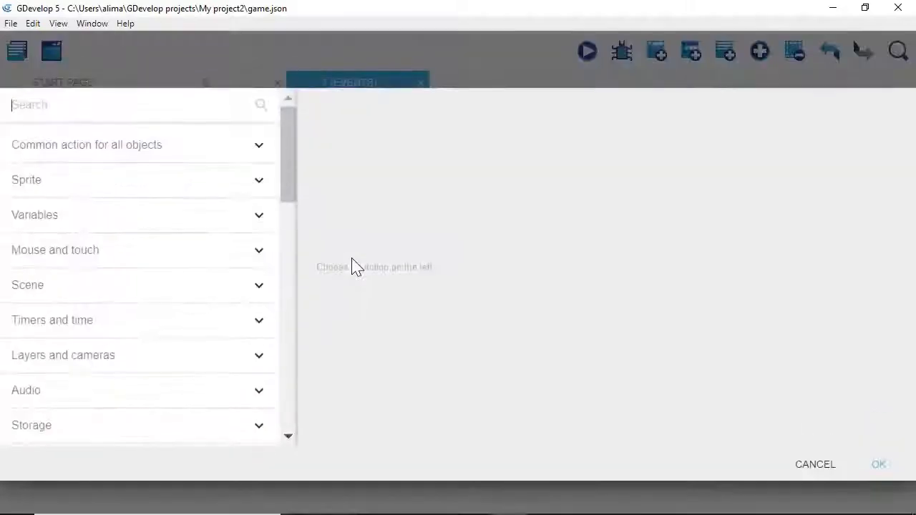
pyautogui.click(205, 153)
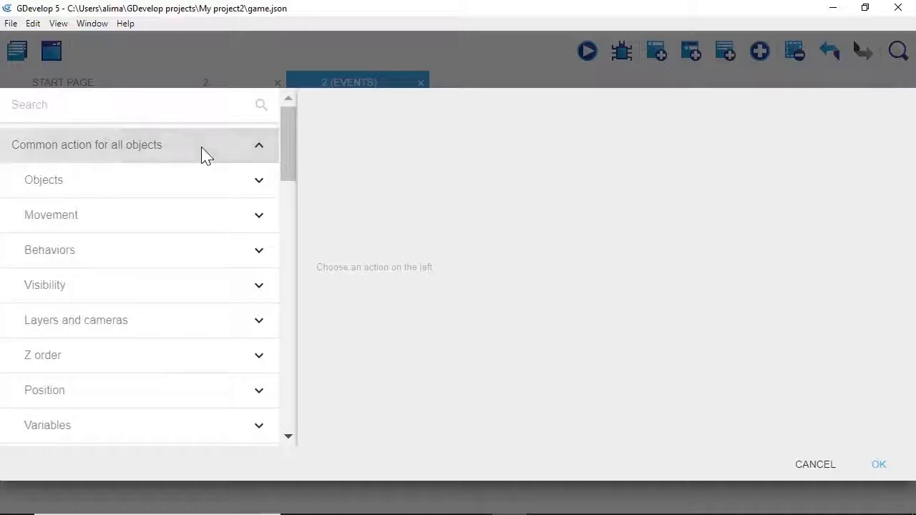
pyautogui.click(176, 395)
pyautogui.moveTo(285, 167); pyautogui.dragTo(291, 213)
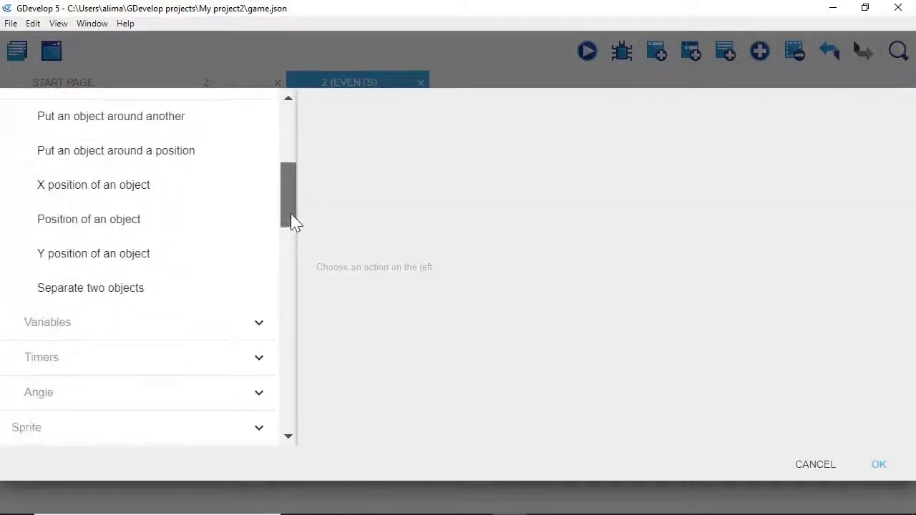
pyautogui.click(181, 291)
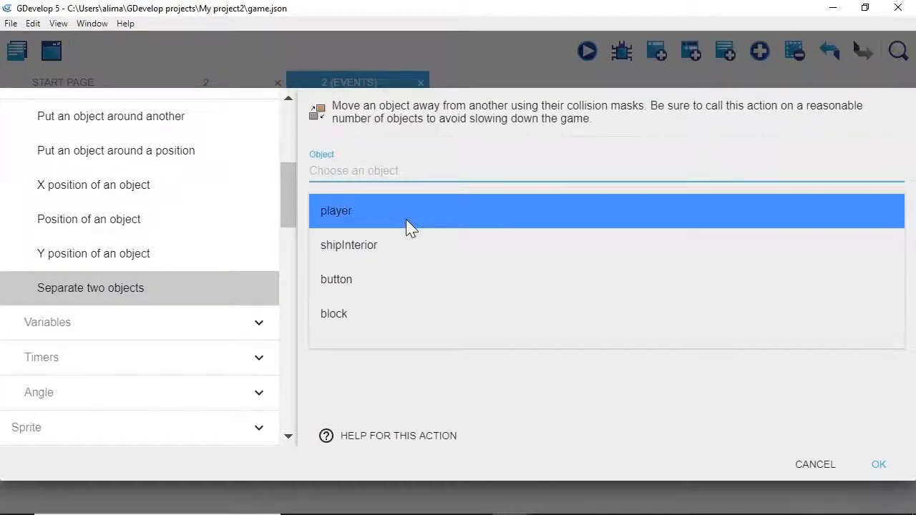
pyautogui.click(407, 214)
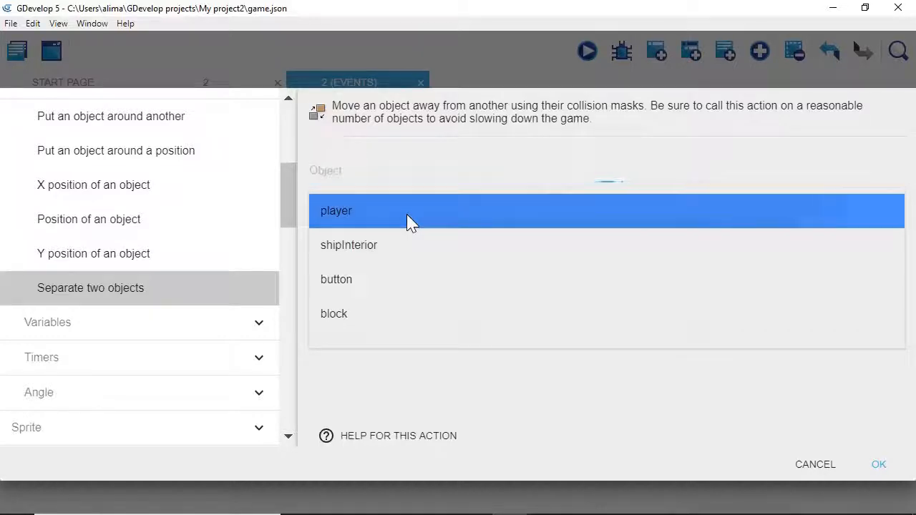
pyautogui.click(440, 310)
pyautogui.click(426, 224)
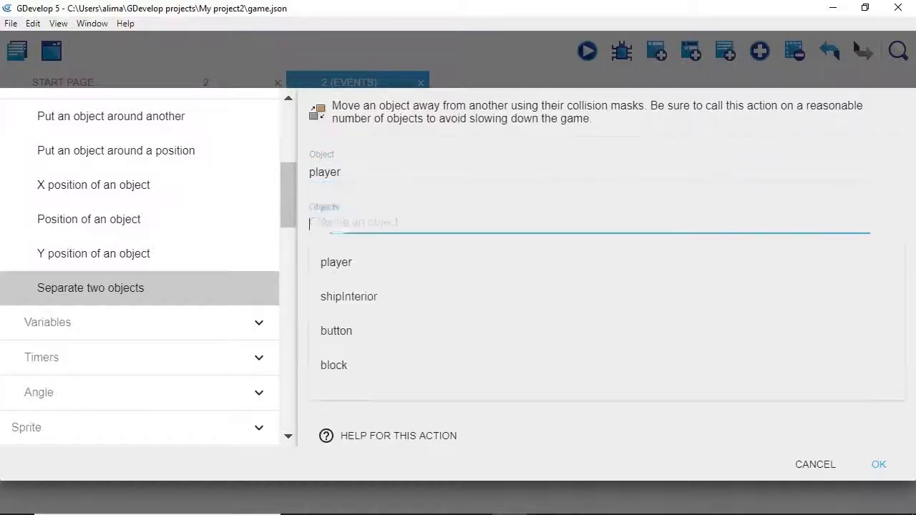
pyautogui.click(392, 368)
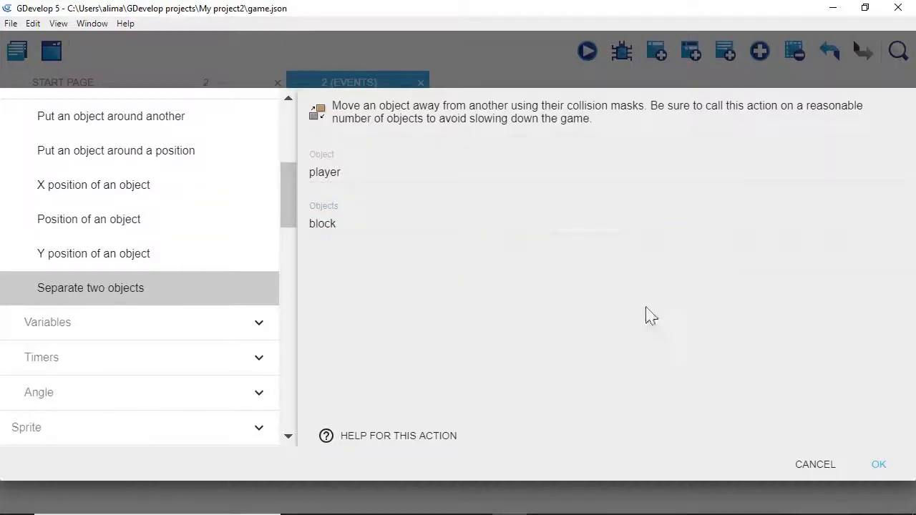
pyautogui.click(881, 467)
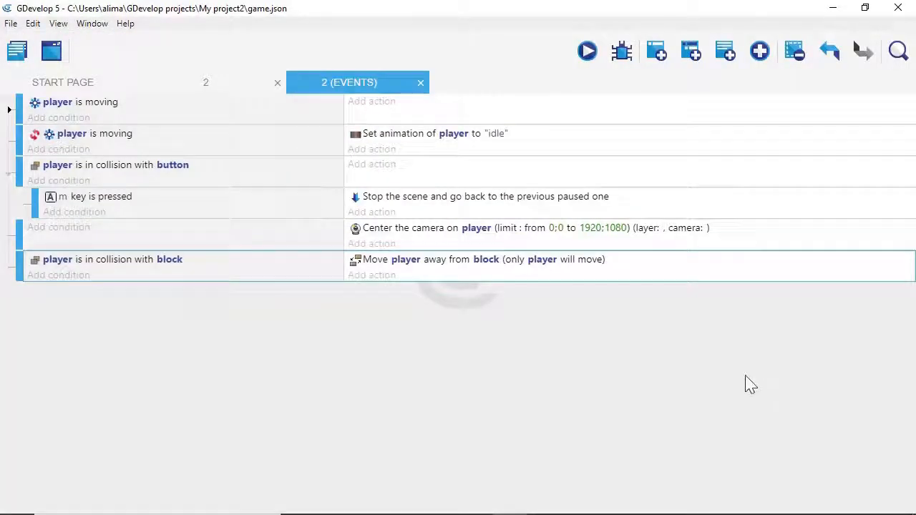
pyautogui.click(777, 409)
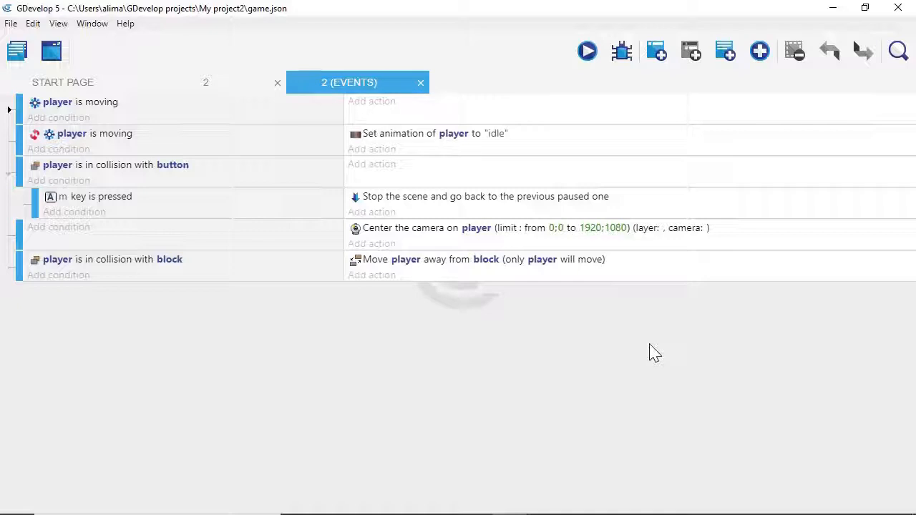
# Add a new event below the block collision event with the condition At the beginning of the scene.
pyautogui.click(645, 278)
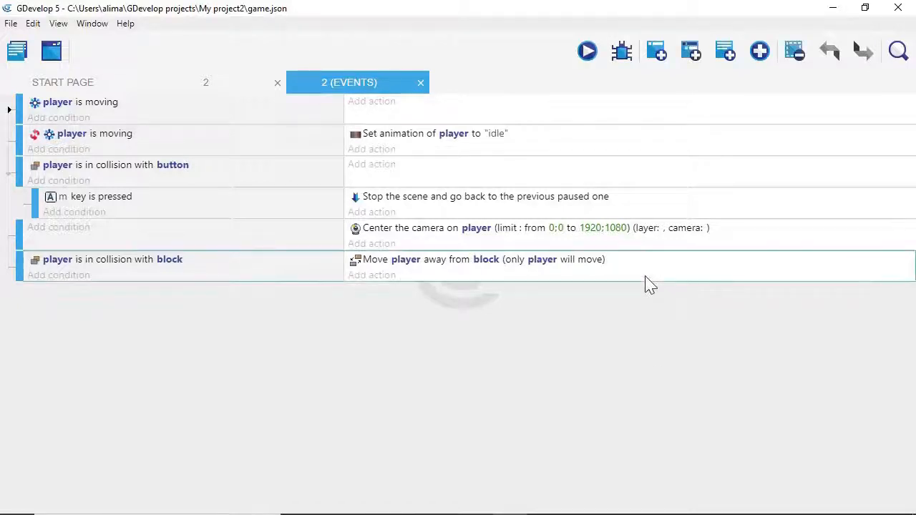
pyautogui.click(657, 53)
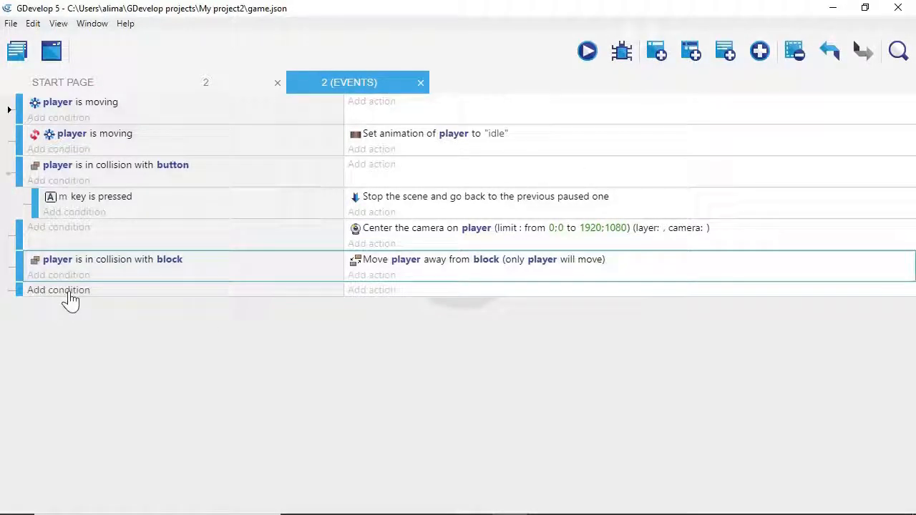
pyautogui.click(69, 295)
pyautogui.click(100, 364)
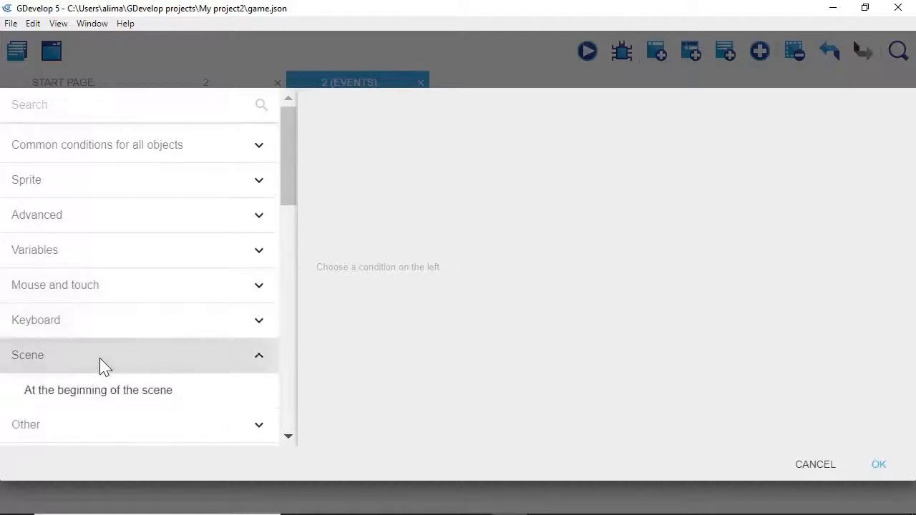
pyautogui.click(209, 393)
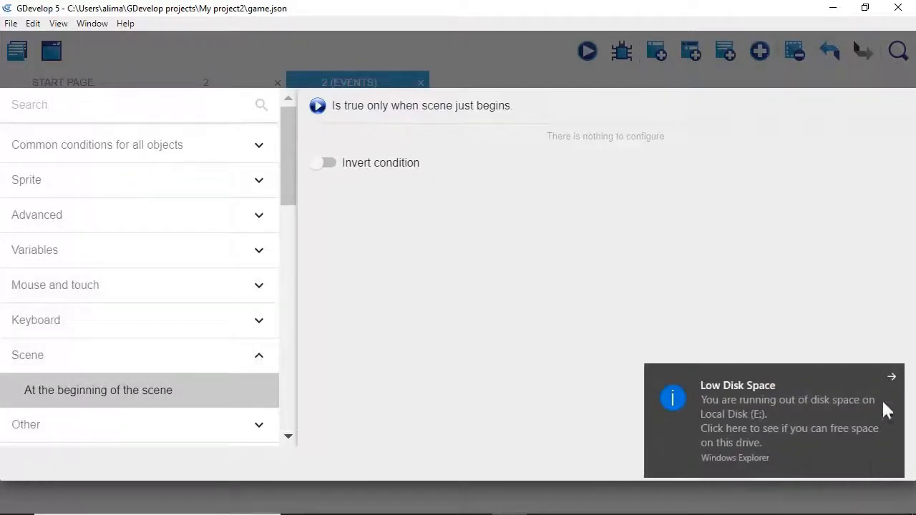
pyautogui.click(893, 379)
pyautogui.click(879, 465)
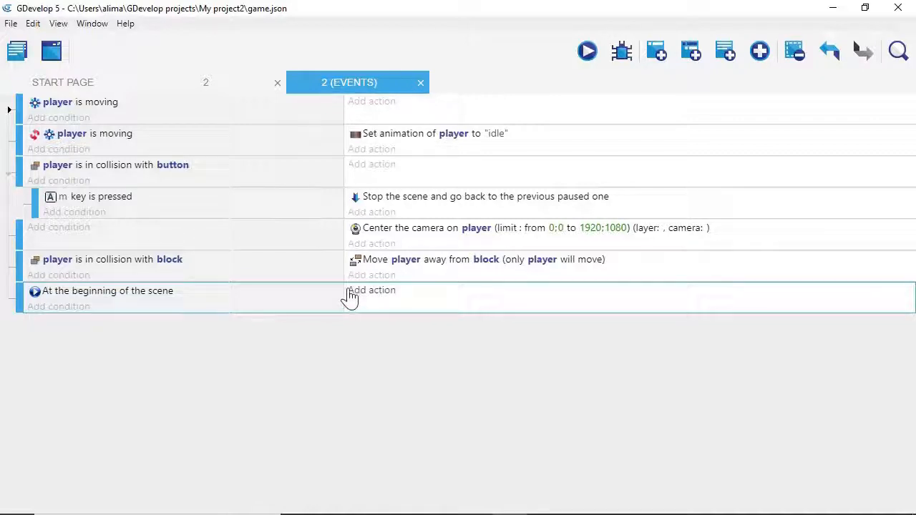
# Add a Hide action for the block object to the beginning-of-scene event.
pyautogui.click(352, 295)
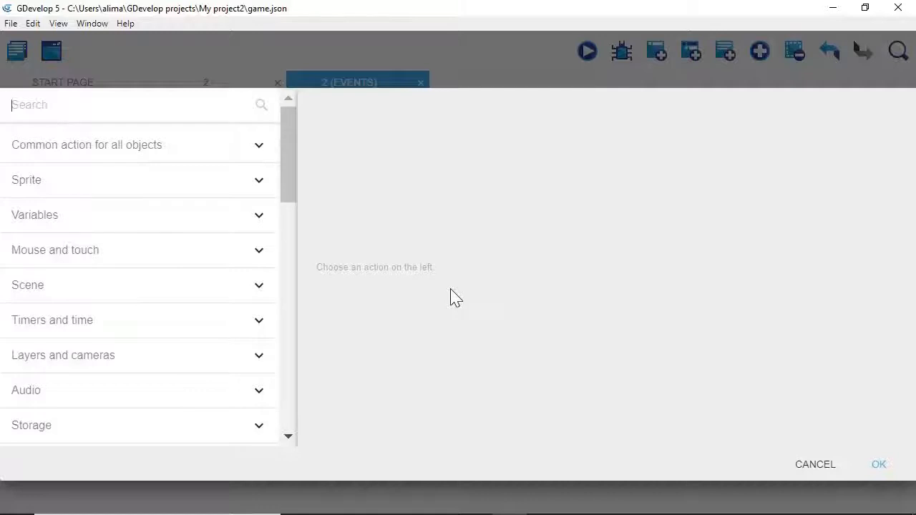
pyautogui.click(206, 152)
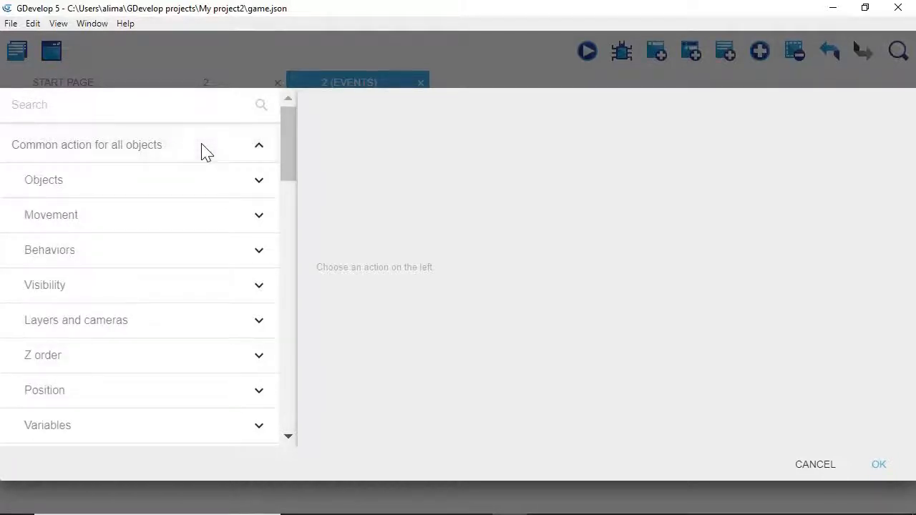
pyautogui.click(134, 287)
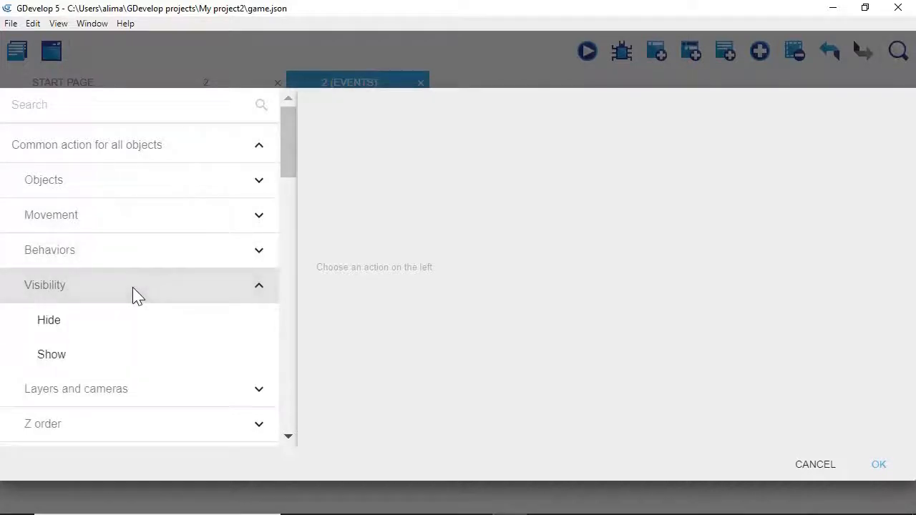
pyautogui.click(140, 324)
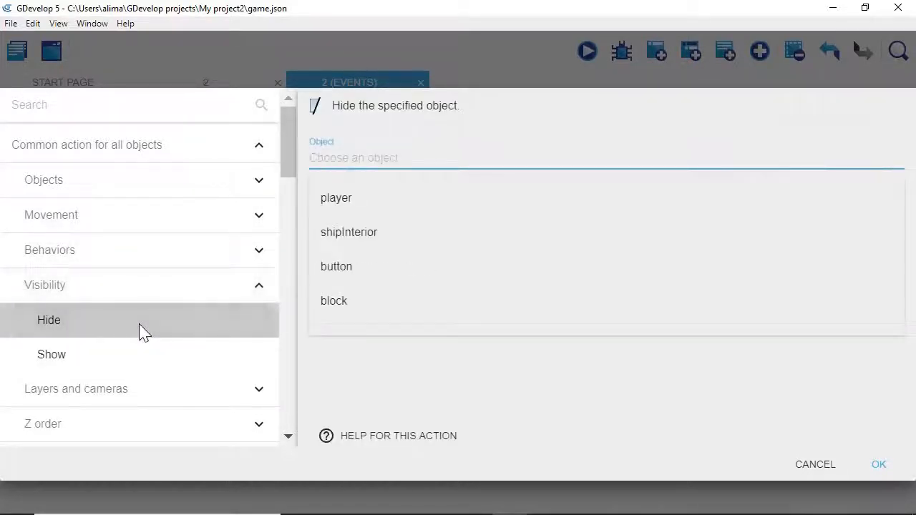
pyautogui.click(385, 303)
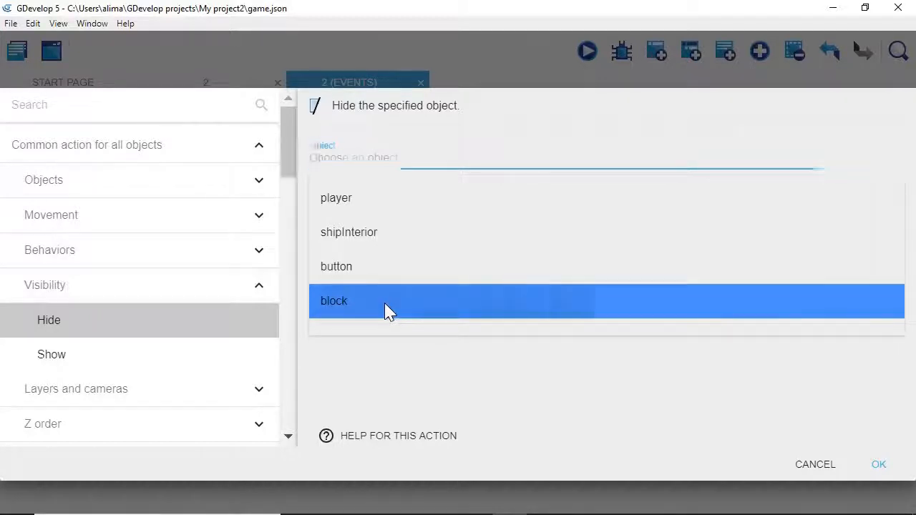
pyautogui.click(881, 466)
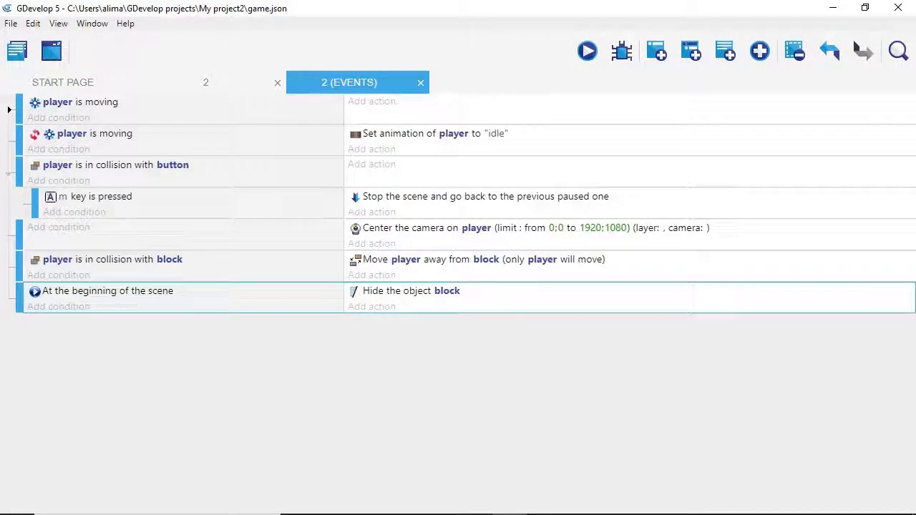
pyautogui.click(613, 372)
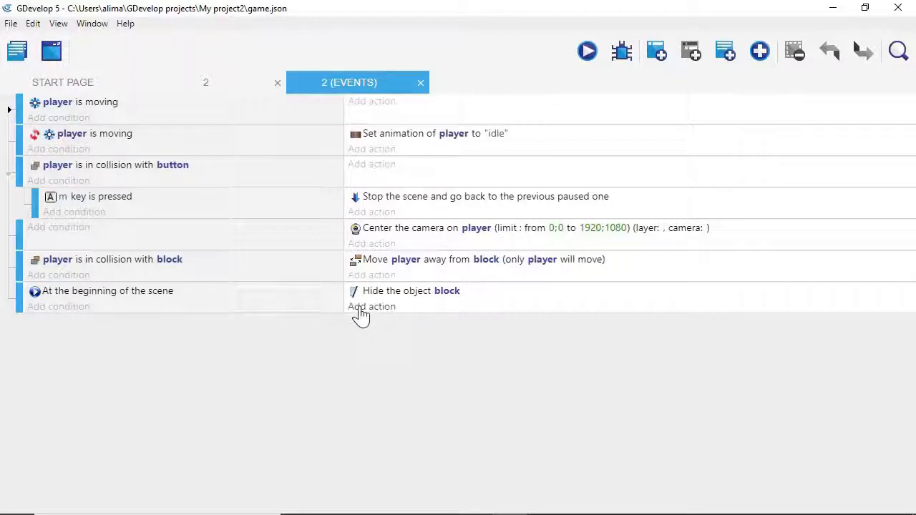
# Copy the Hide action within the beginning-of-scene event and set the copy's object to button.
pyautogui.click(481, 301)
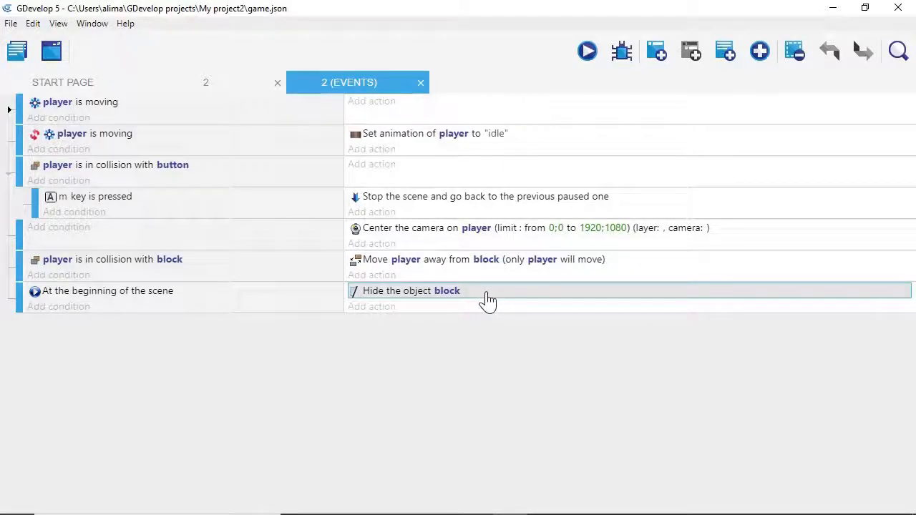
pyautogui.rightClick(487, 300)
pyautogui.click(509, 304)
pyautogui.rightClick(390, 313)
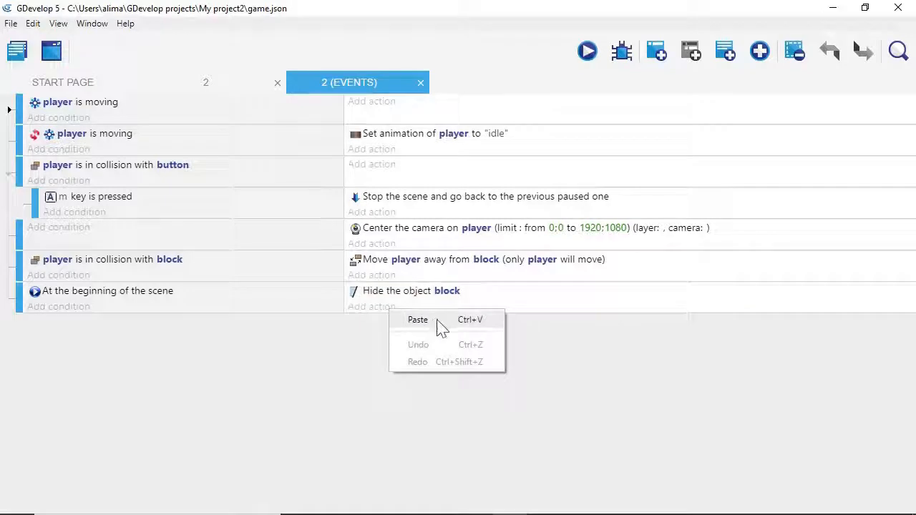
pyautogui.click(438, 322)
pyautogui.click(445, 309)
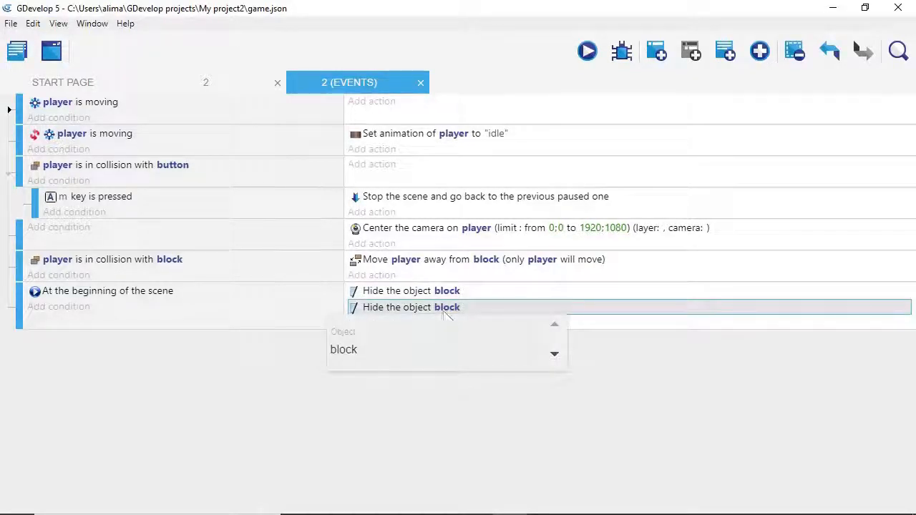
pyautogui.doubleClick(331, 351)
pyautogui.press('BackSpace')
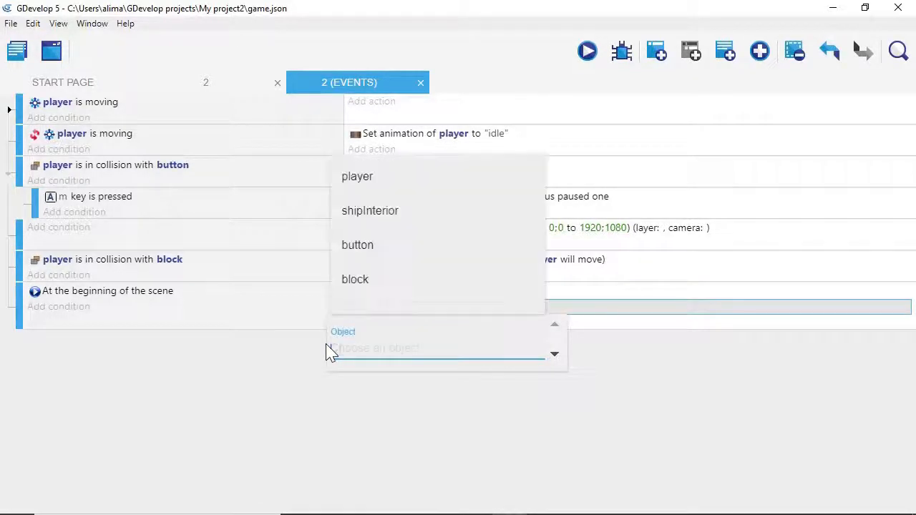
pyautogui.click(404, 245)
pyautogui.click(626, 409)
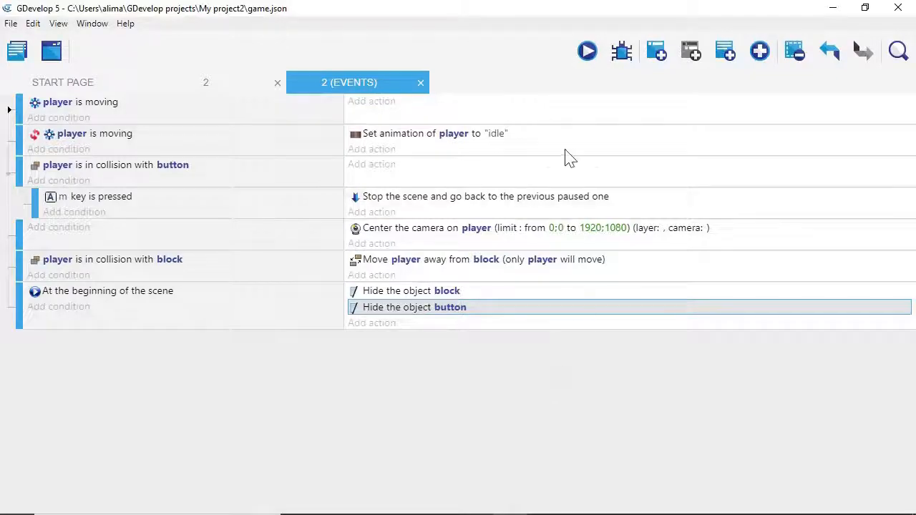
# Preview scene 2 and walk the player from the entrance corridor through the blue-furnished room into the red-stained room.
pyautogui.click(587, 52)
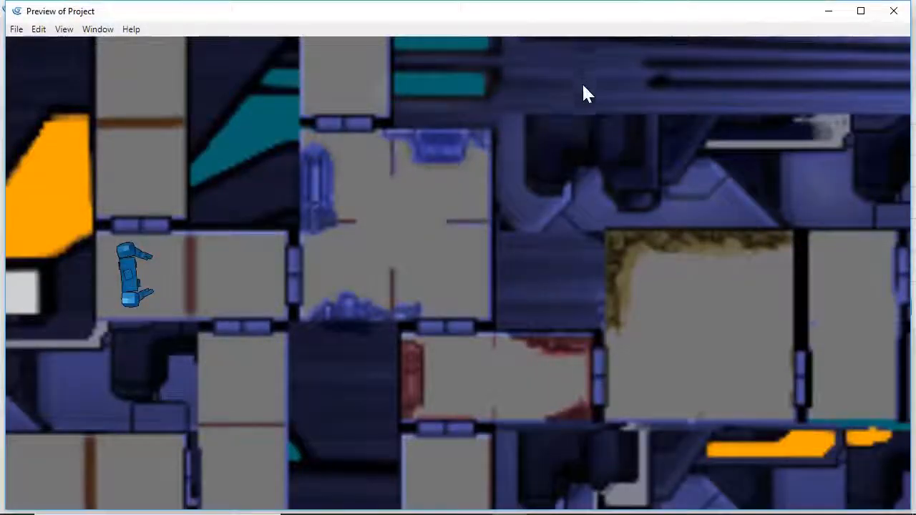
pyautogui.press('Left')
pyautogui.press('Right')
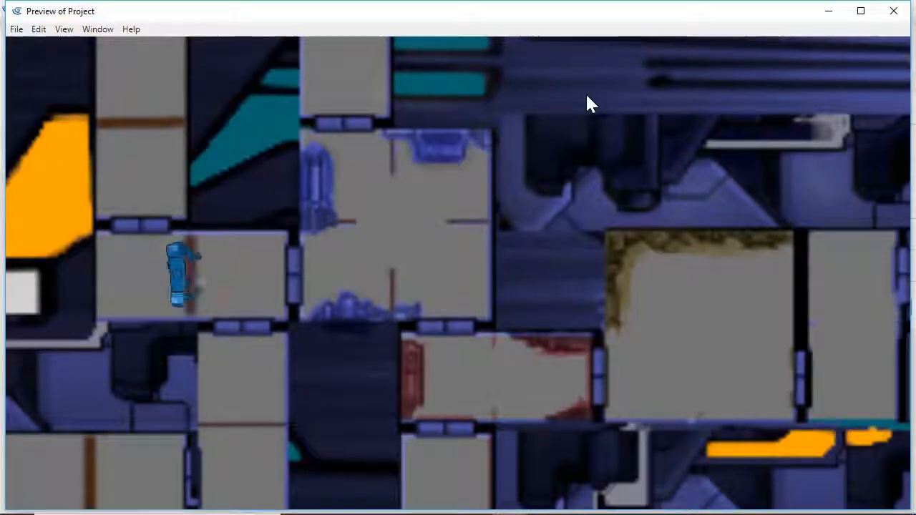
pyautogui.press('Left')
pyautogui.press('Down')
pyautogui.press('Right')
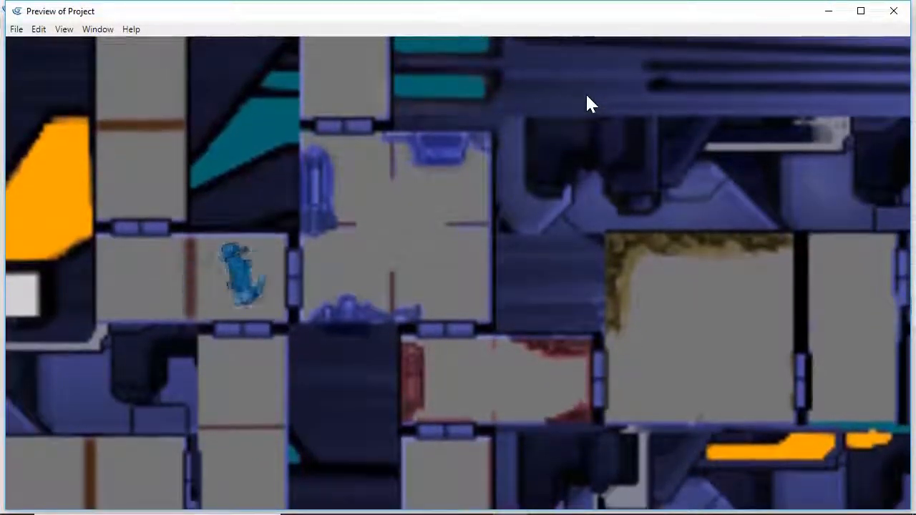
pyautogui.press('Down')
pyautogui.press('Right')
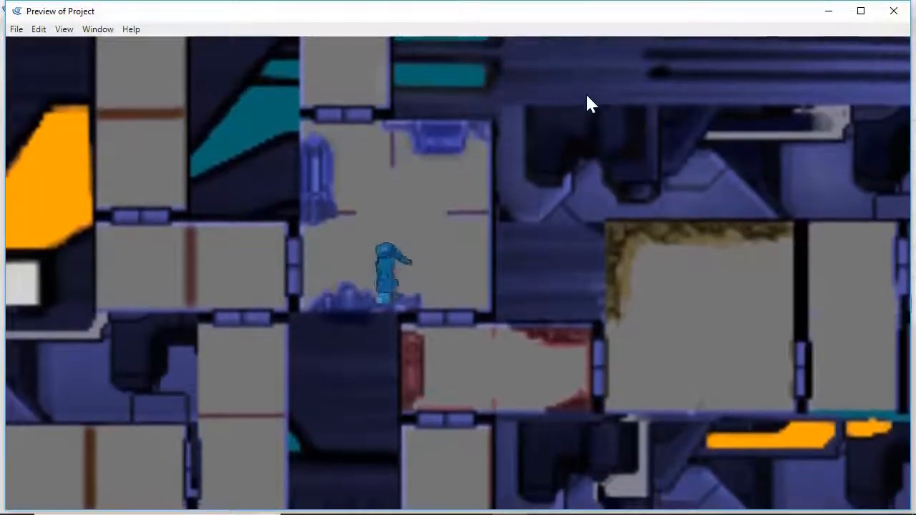
pyautogui.press('Down')
pyautogui.press('Down')
pyautogui.press('Right')
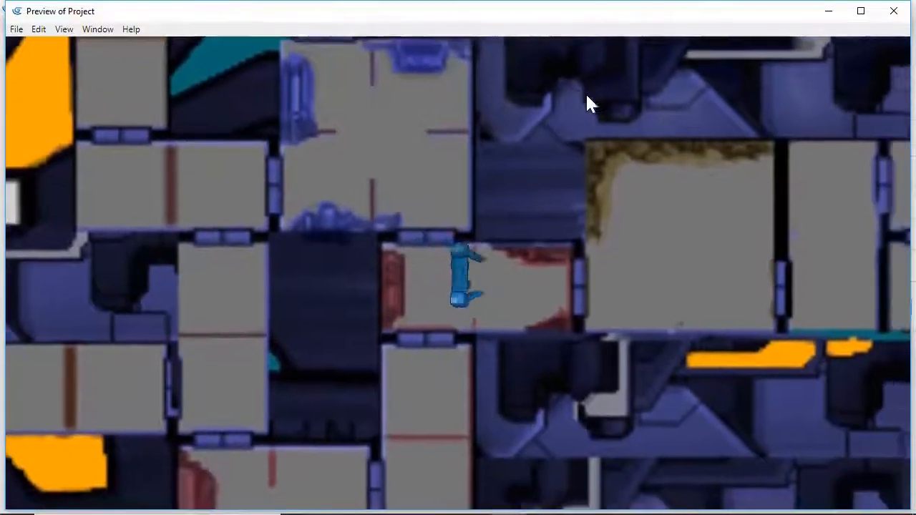
# Walk the player through the large room and the eastern rooms to test the invisible block walls.
pyautogui.press('Right')
pyautogui.press('Down')
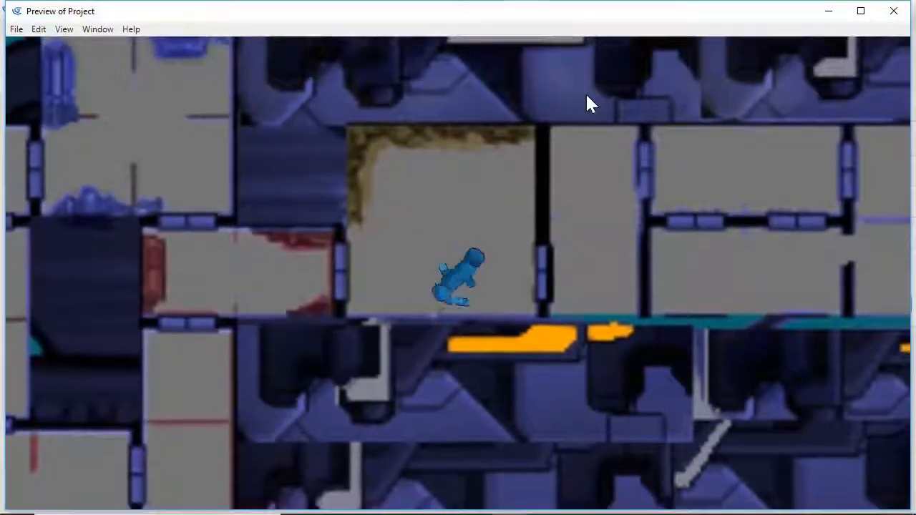
pyautogui.press('Up')
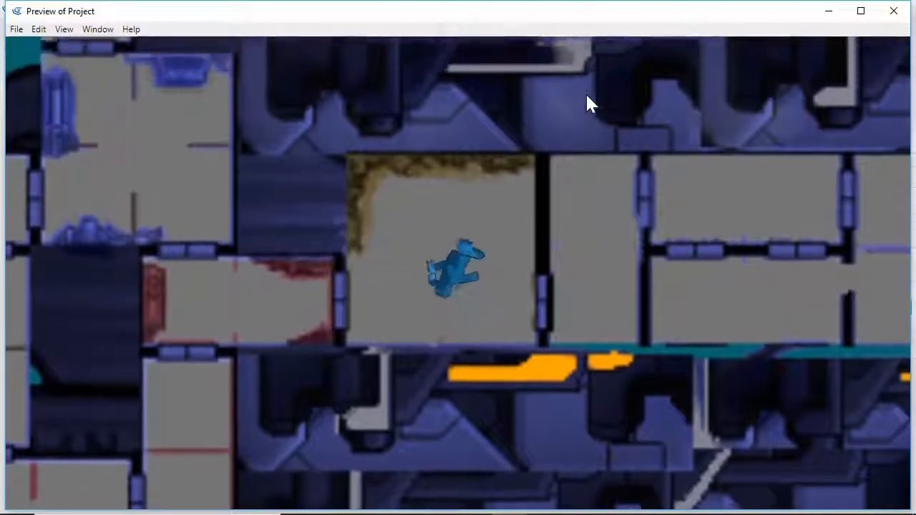
pyautogui.press('Right')
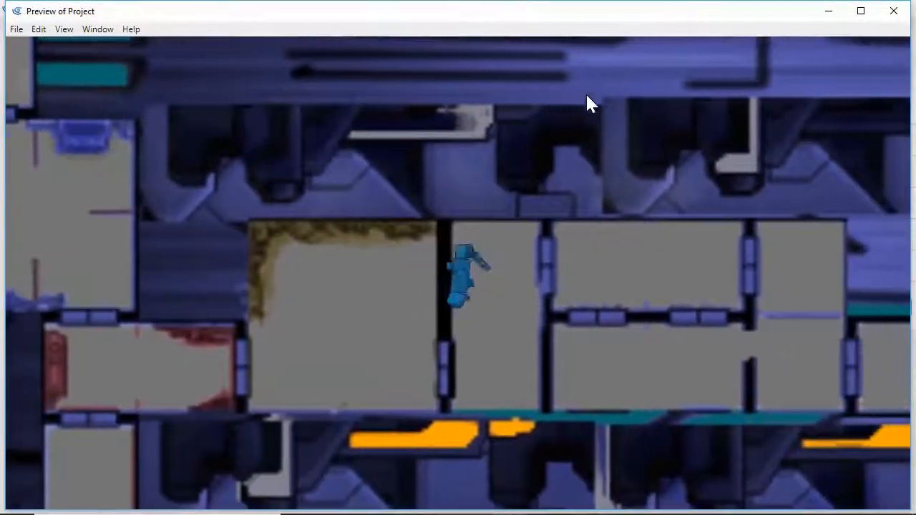
pyautogui.press('Right')
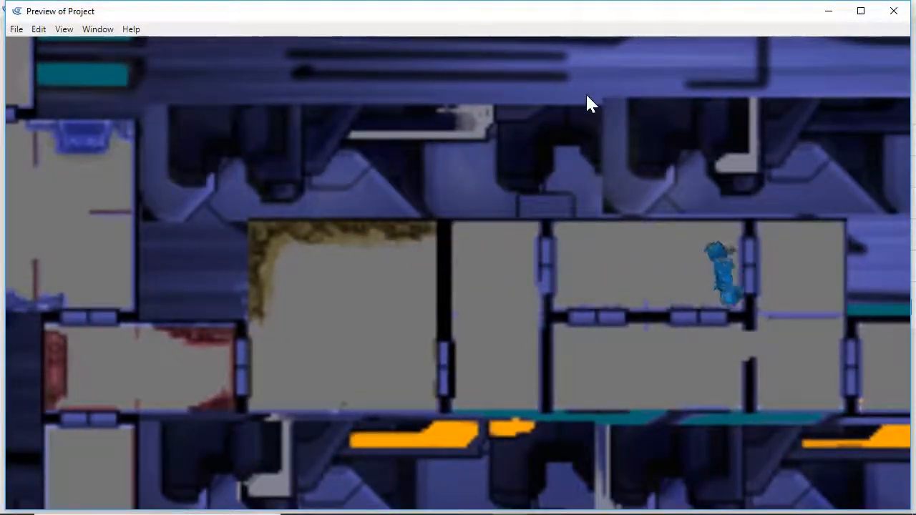
pyautogui.press('Down')
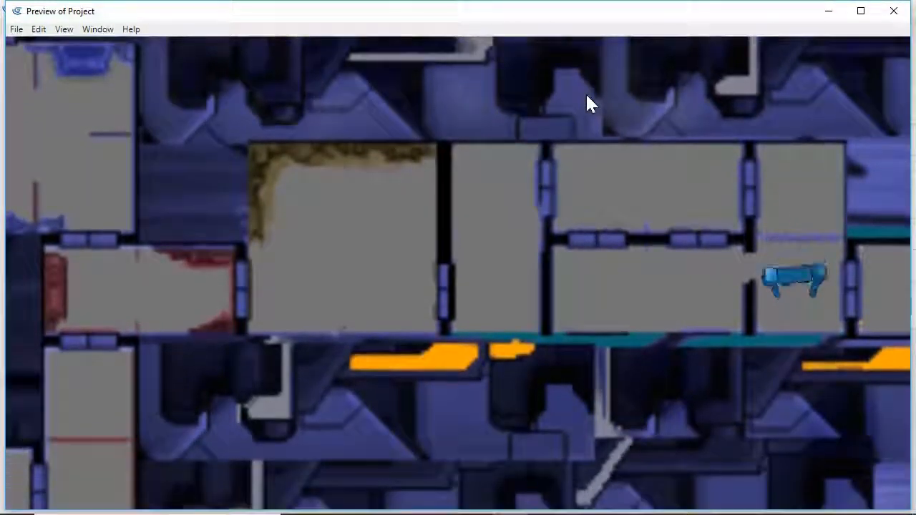
pyautogui.press('Left')
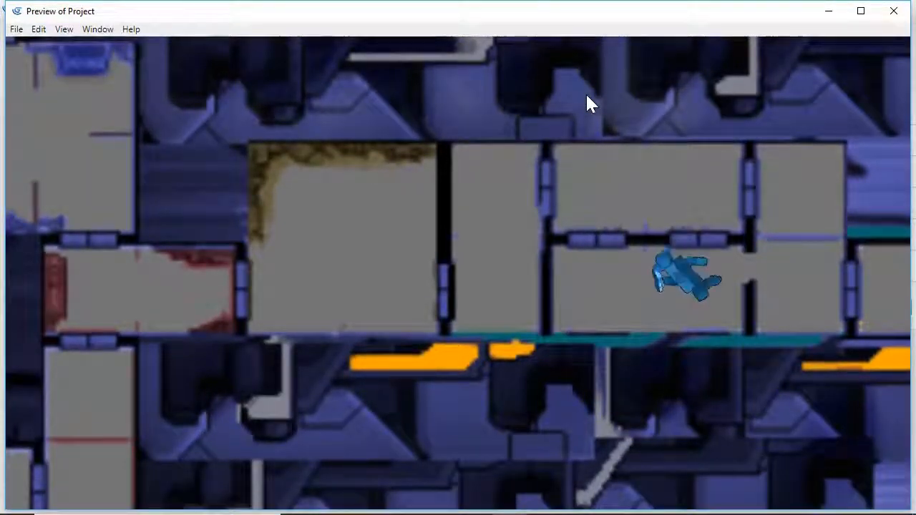
pyautogui.press('Up')
pyautogui.press('Down')
pyautogui.press('Right')
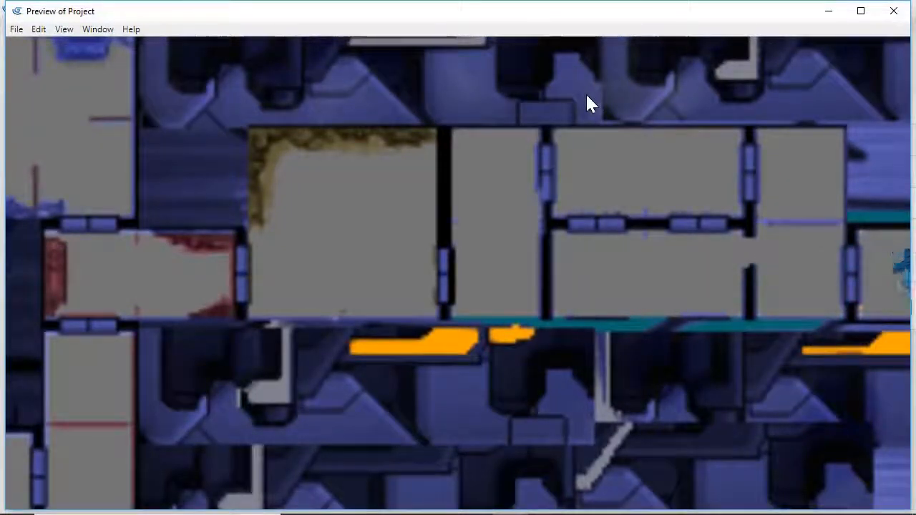
# Walk the player back west to test the walls around the entrance corridor and beyond it, and close the preview.
pyautogui.press('Left')
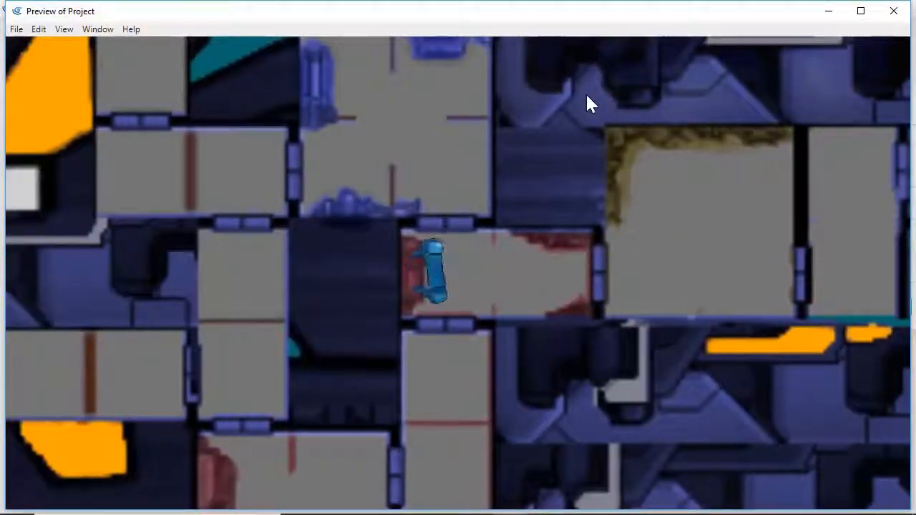
pyautogui.press('Up')
pyautogui.press('Left')
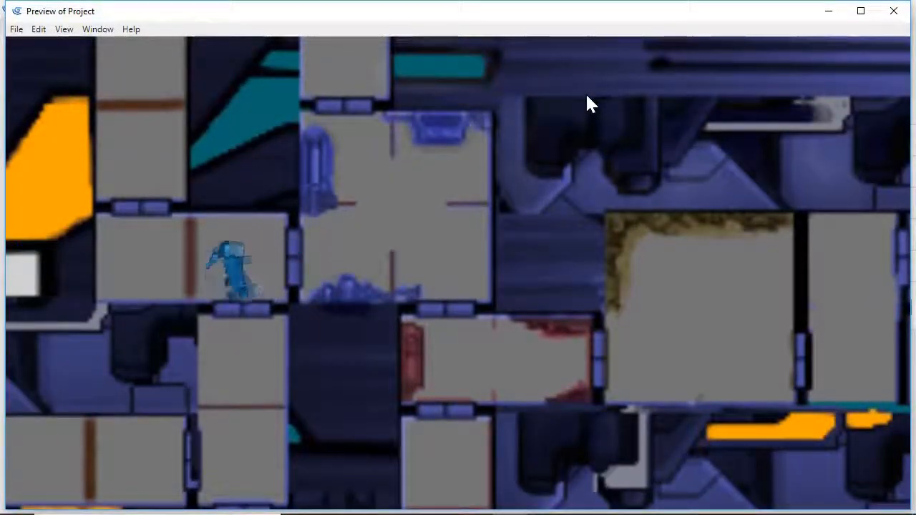
pyautogui.press('Up')
pyautogui.press('Left')
pyautogui.press('Left')
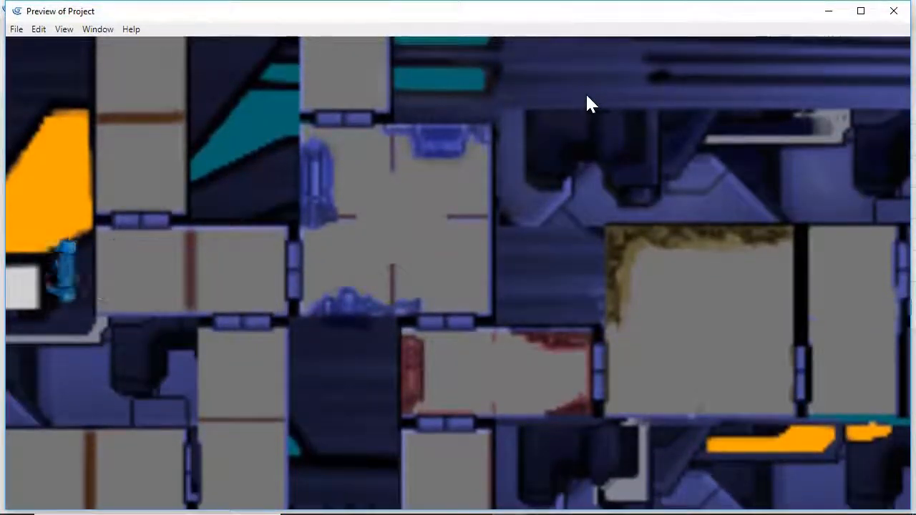
pyautogui.press('Up')
pyautogui.press('Down')
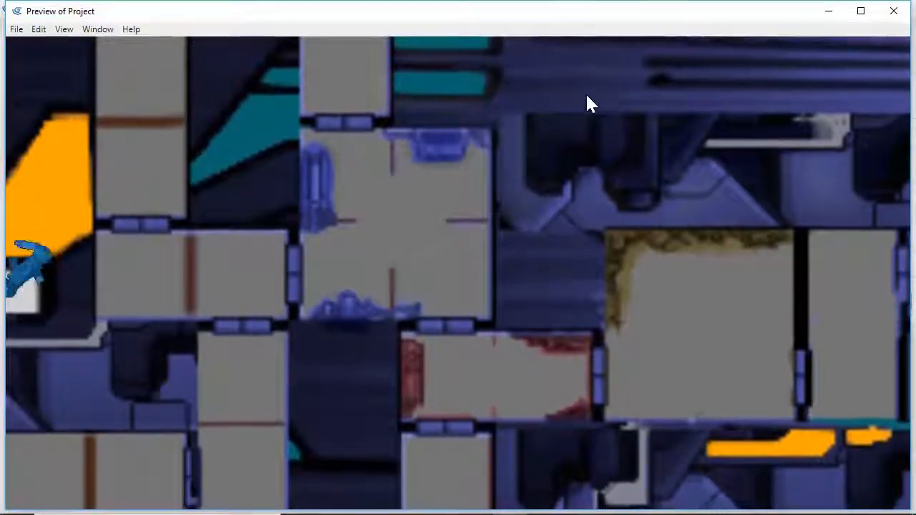
pyautogui.press('Up')
pyautogui.press('Down')
pyautogui.press('Right')
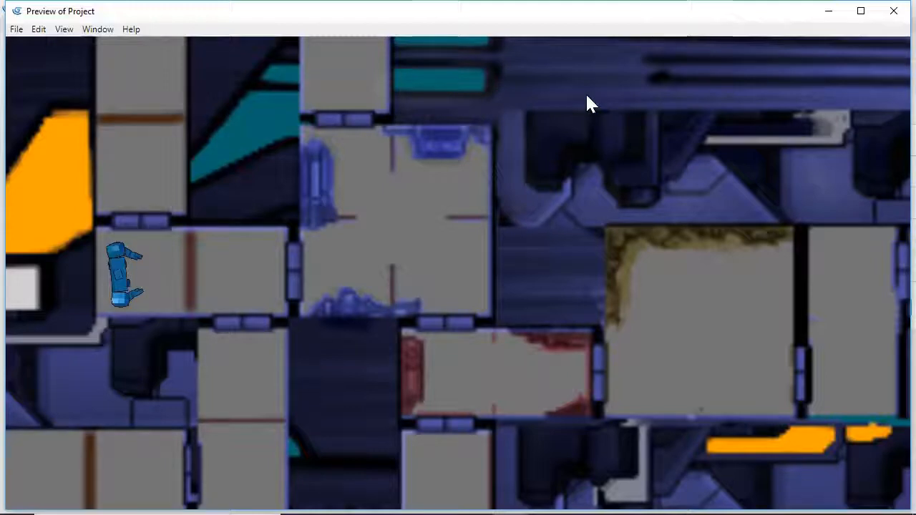
pyautogui.click(893, 11)
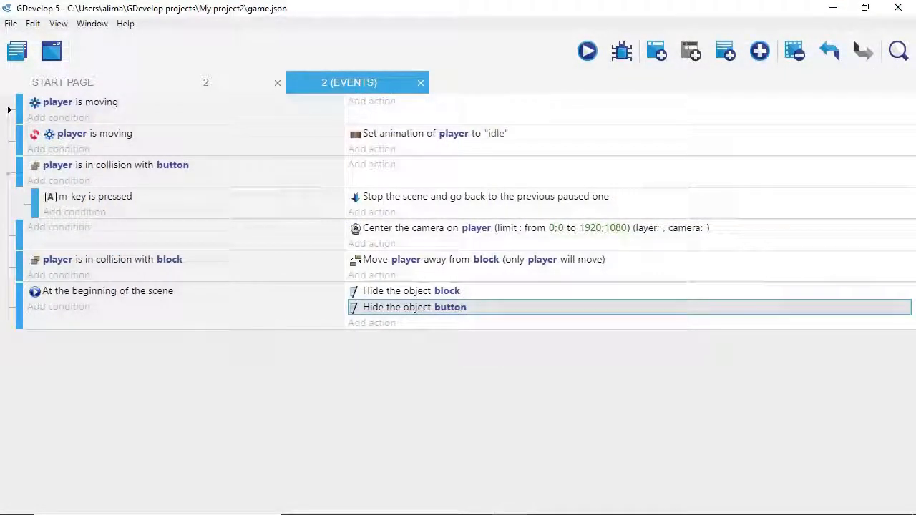
# Open scene 1, bring the whole scene into view and start a preview from it.
pyautogui.click(680, 414)
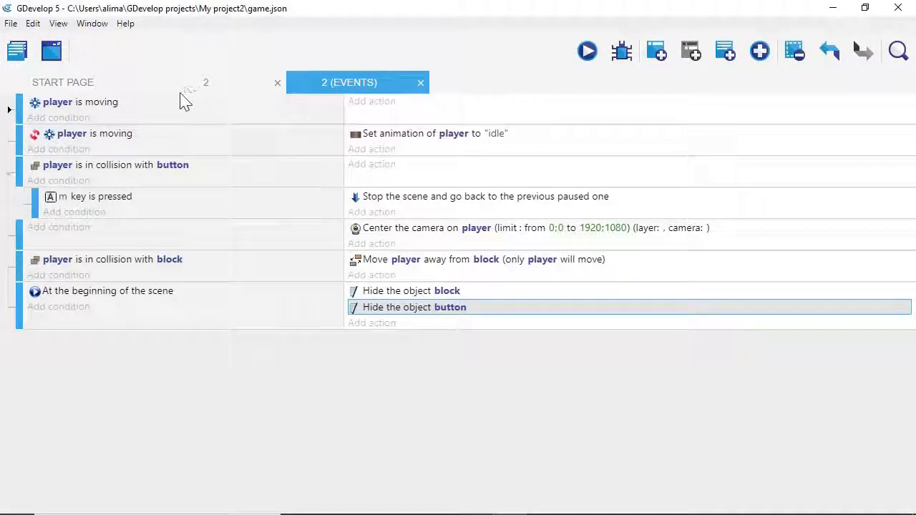
pyautogui.click(29, 56)
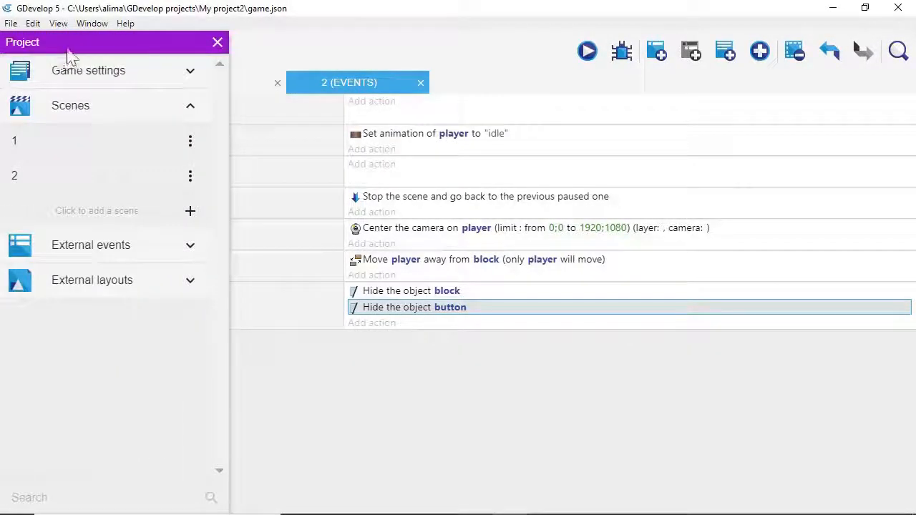
pyautogui.click(95, 142)
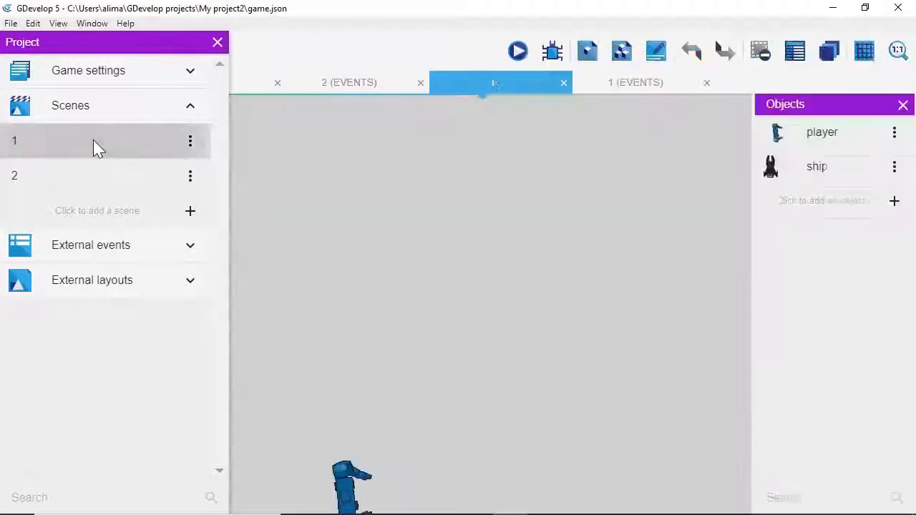
pyautogui.scroll(-12, 526, 329)
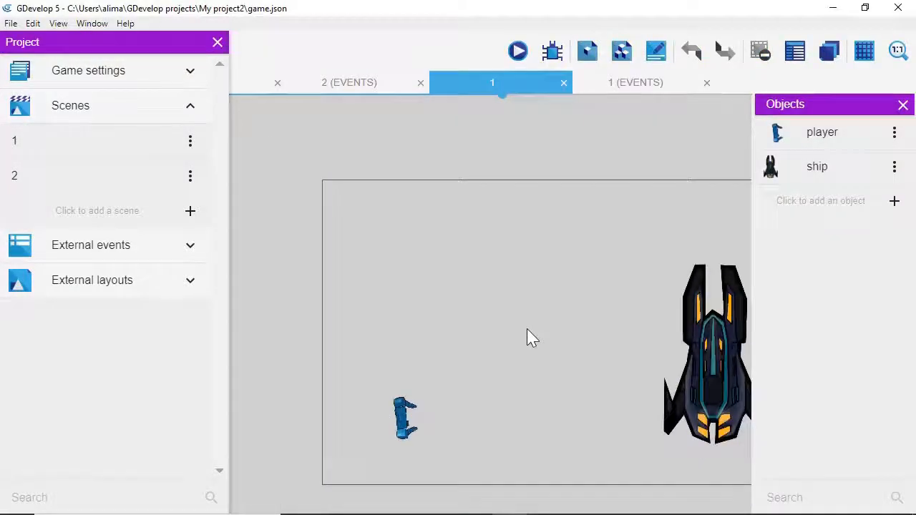
pyautogui.moveTo(596, 297); pyautogui.dragTo(499, 260, button='middle')
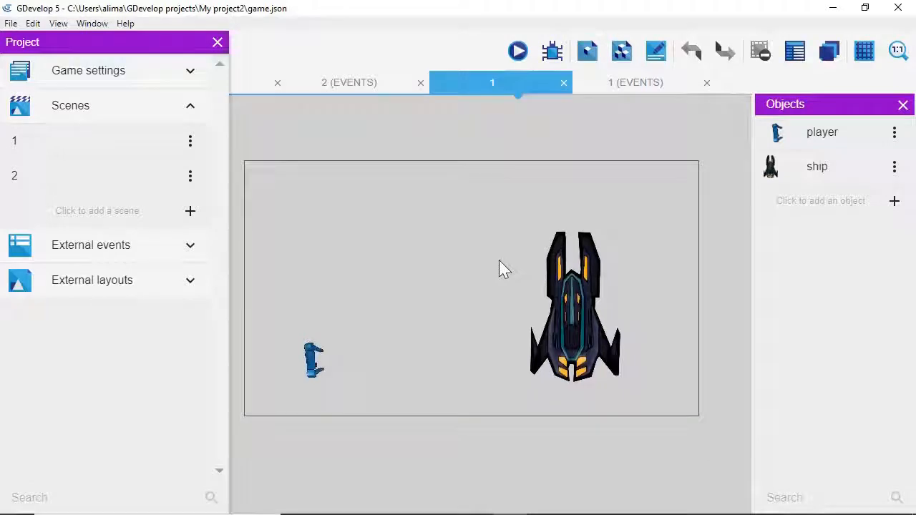
pyautogui.click(518, 51)
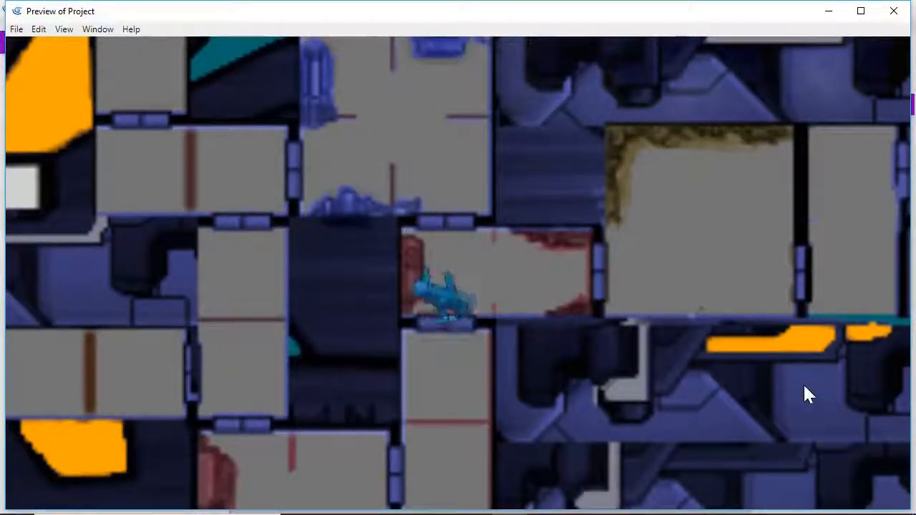
# Walk the player from the red-stained room back to the entrance corridor, dismiss the disk space notification, and exit the ship to scene 1.
pyautogui.press('Right')
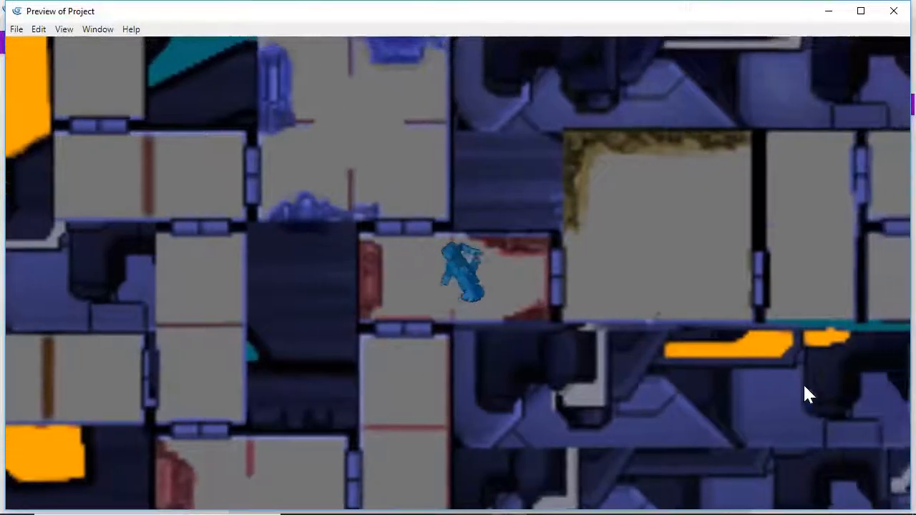
pyautogui.press('Left')
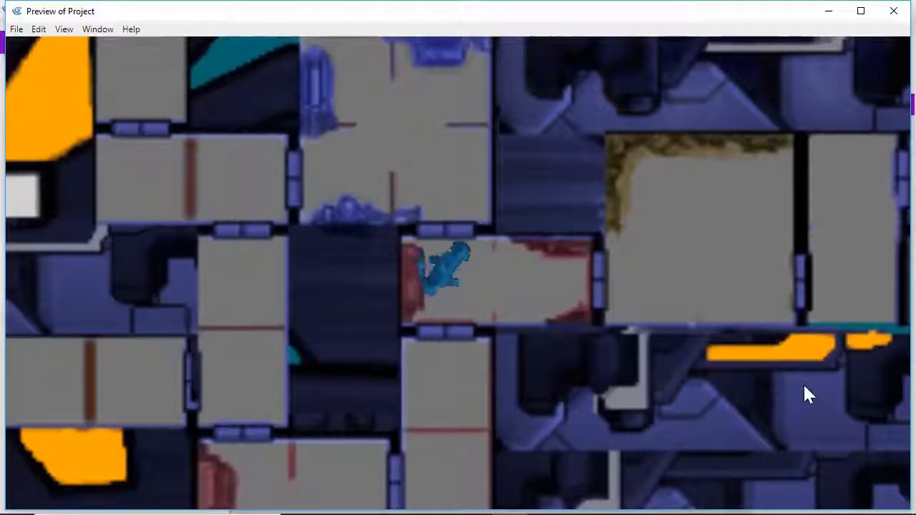
pyautogui.press('Up')
pyautogui.press('Left')
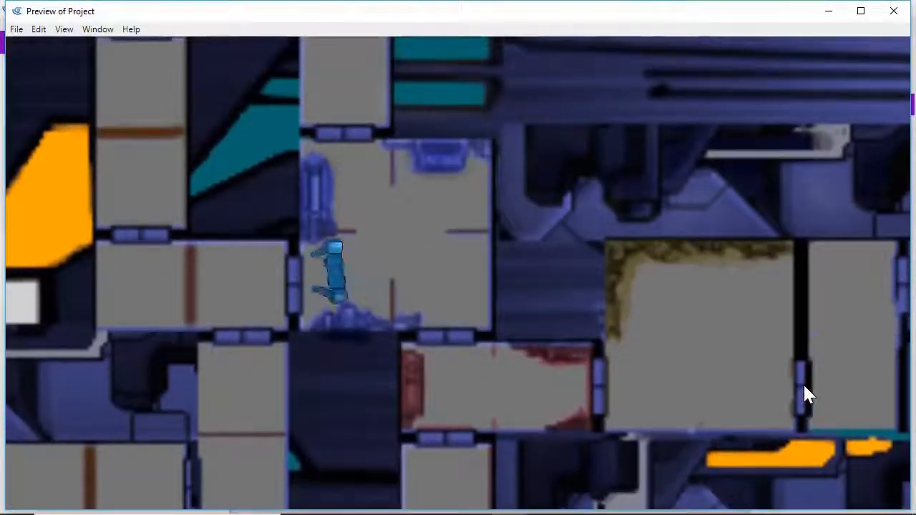
pyautogui.press('Left')
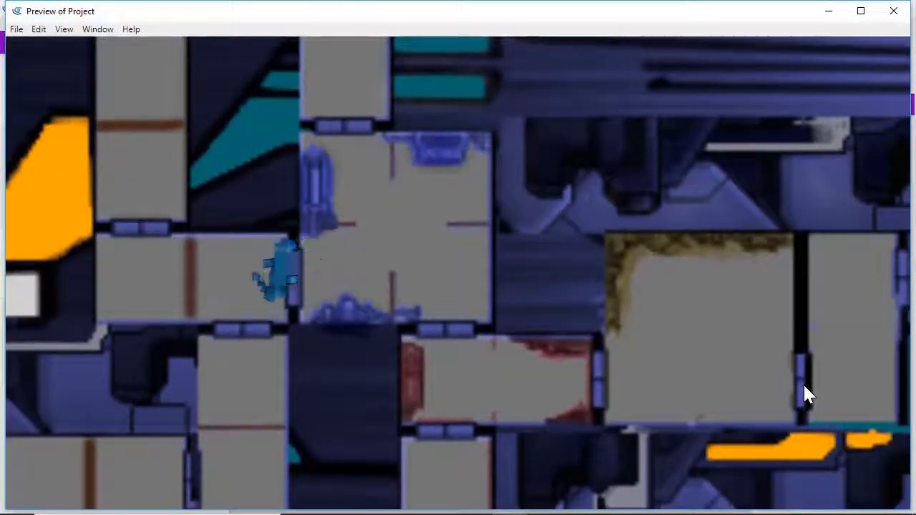
pyautogui.press('Left')
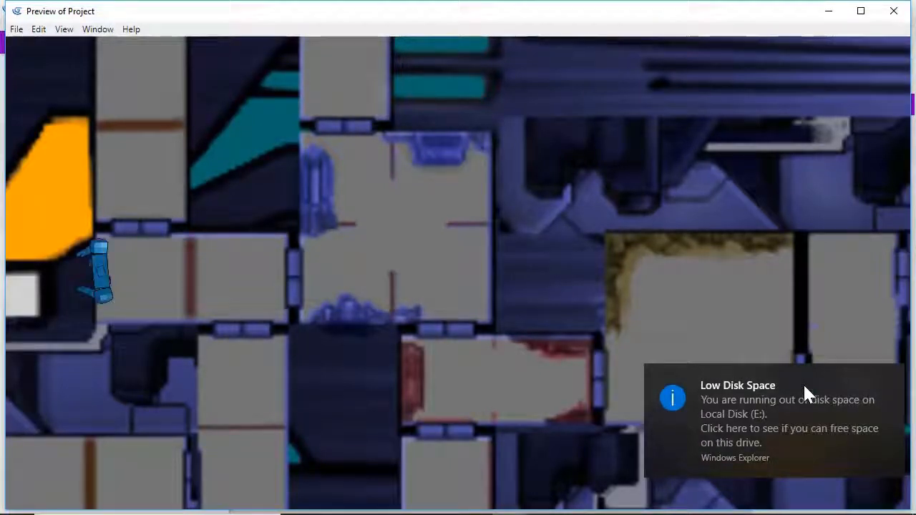
pyautogui.click(892, 377)
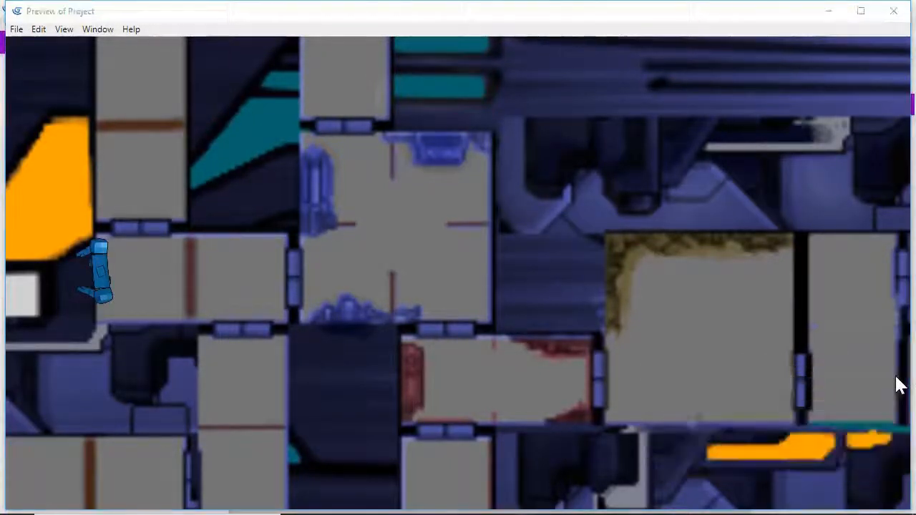
pyautogui.press('Left')
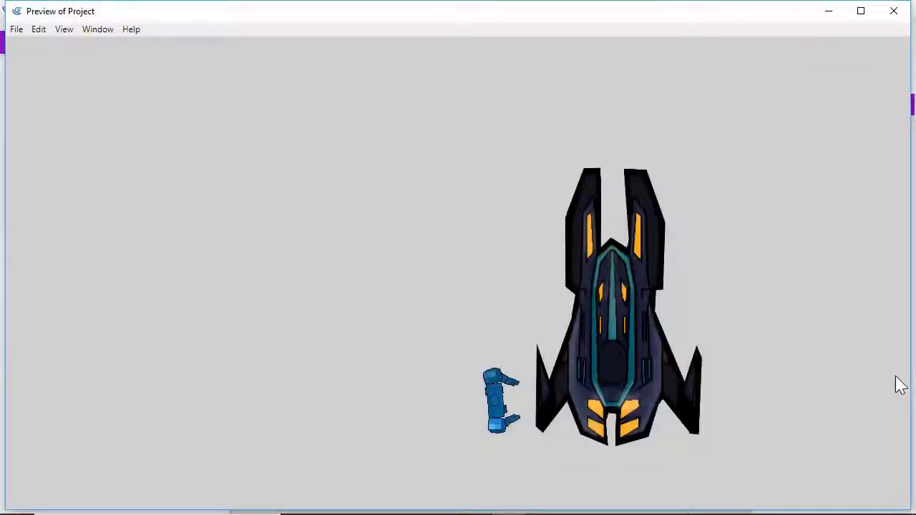
# Walk the player around the open area outside the ship and close the preview.
pyautogui.press('Left')
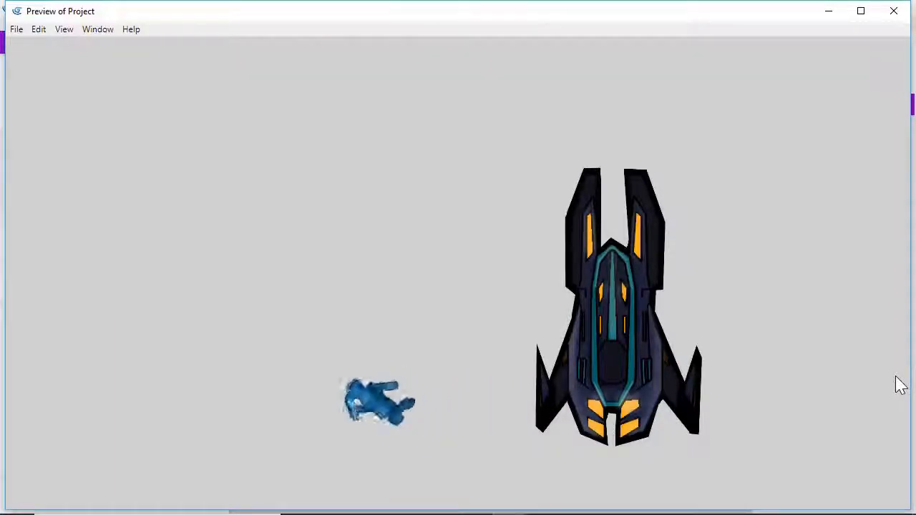
pyautogui.press('Up')
pyautogui.press('Left')
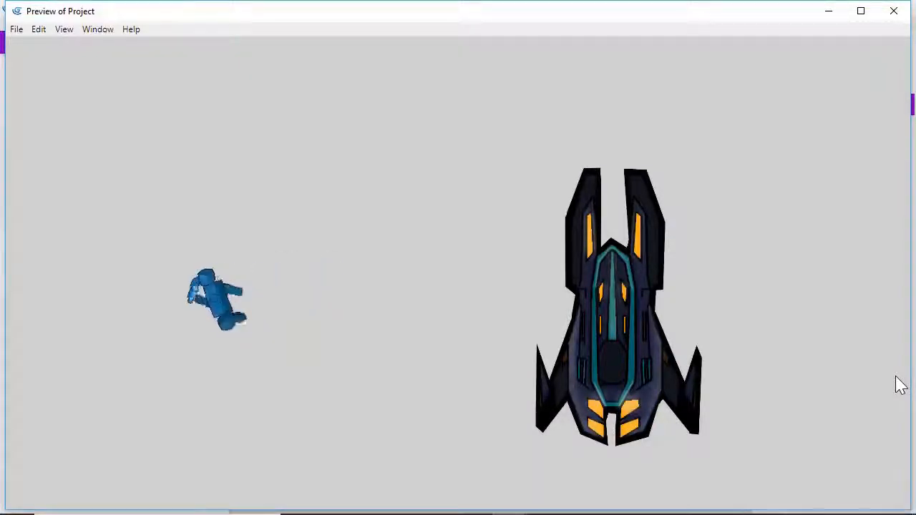
pyautogui.press('Right')
pyautogui.press('Down')
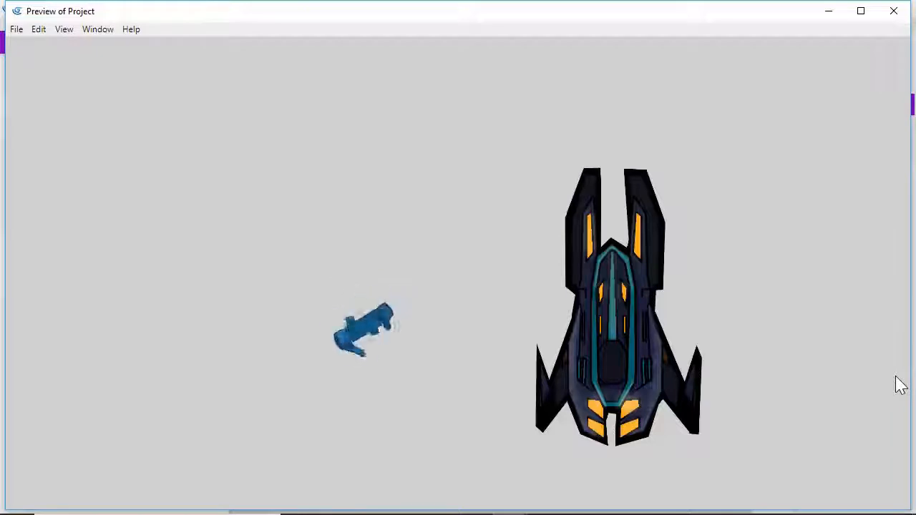
pyautogui.press('Right')
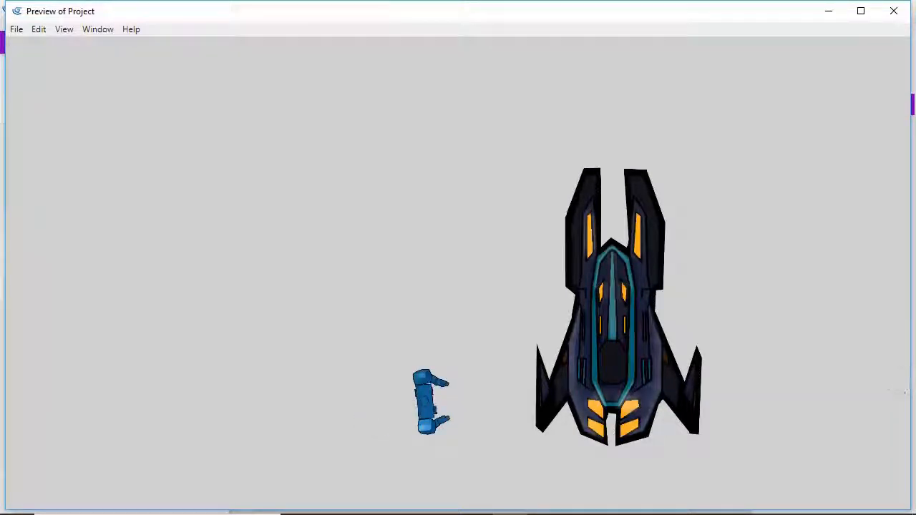
pyautogui.click(895, 15)
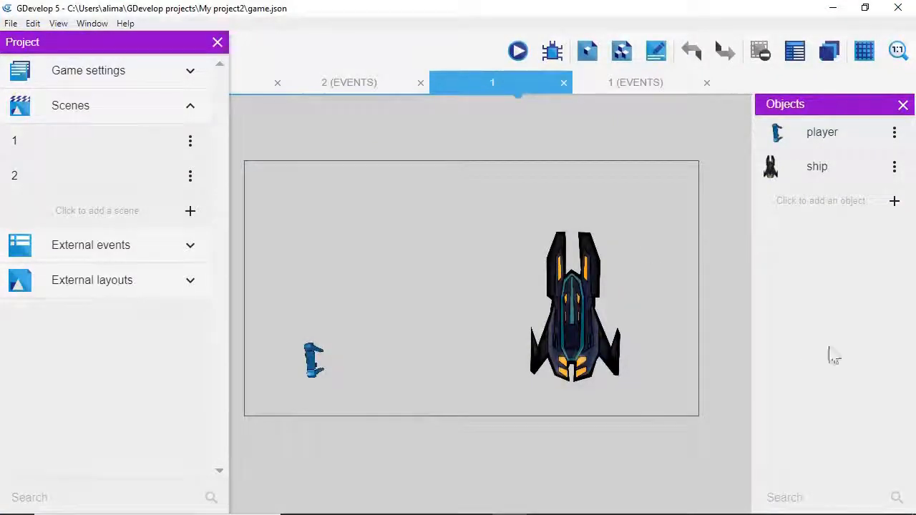